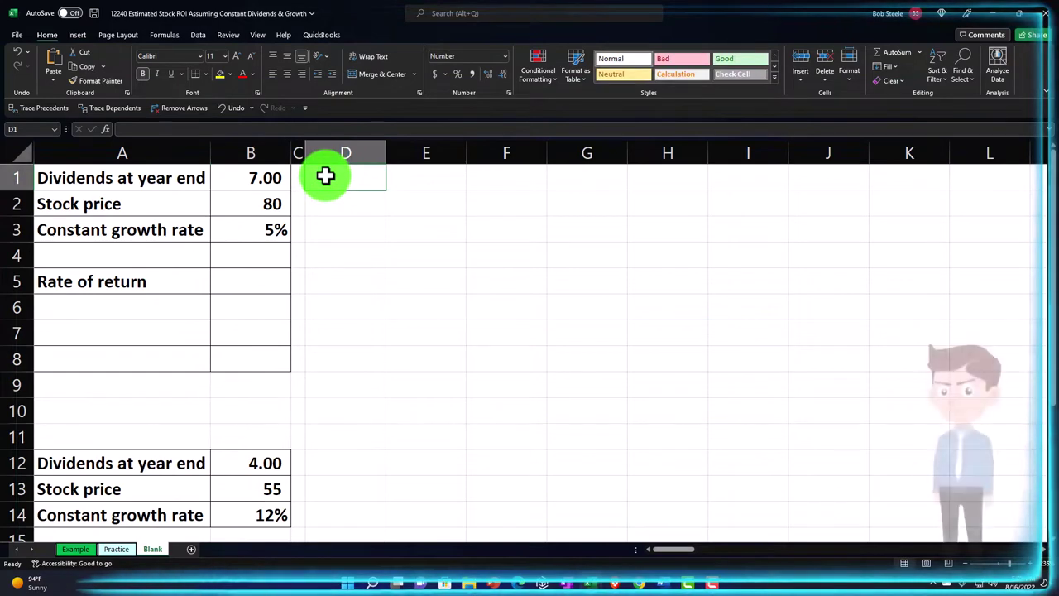
Step: Enter the heading 'Rate of Return' in D1 and widen column D to fit it
text(Rate)
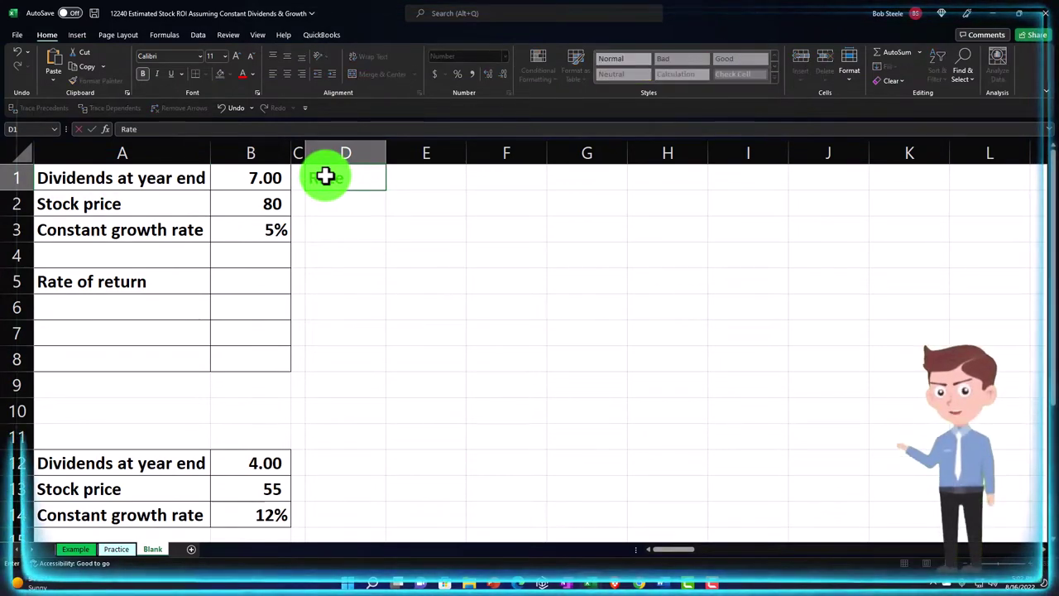
text( of Return)
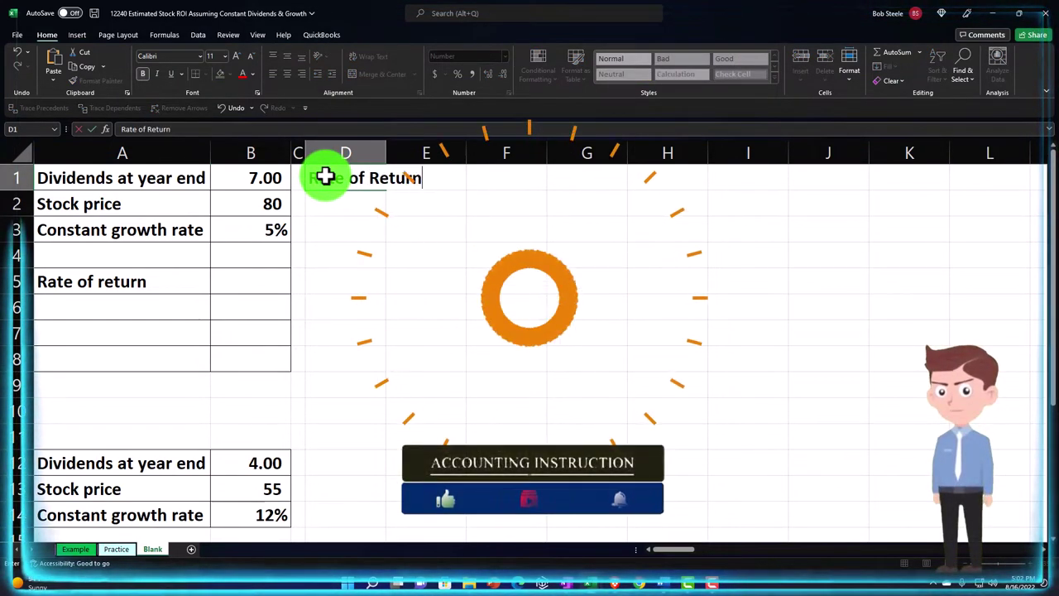
key(Return)
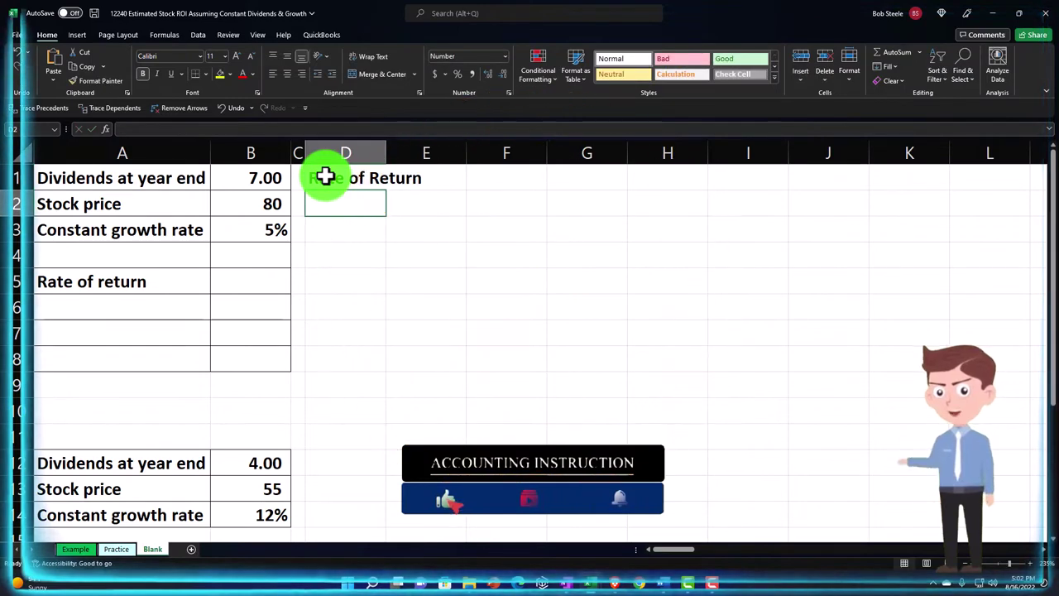
drag(385, 153, 436, 149)
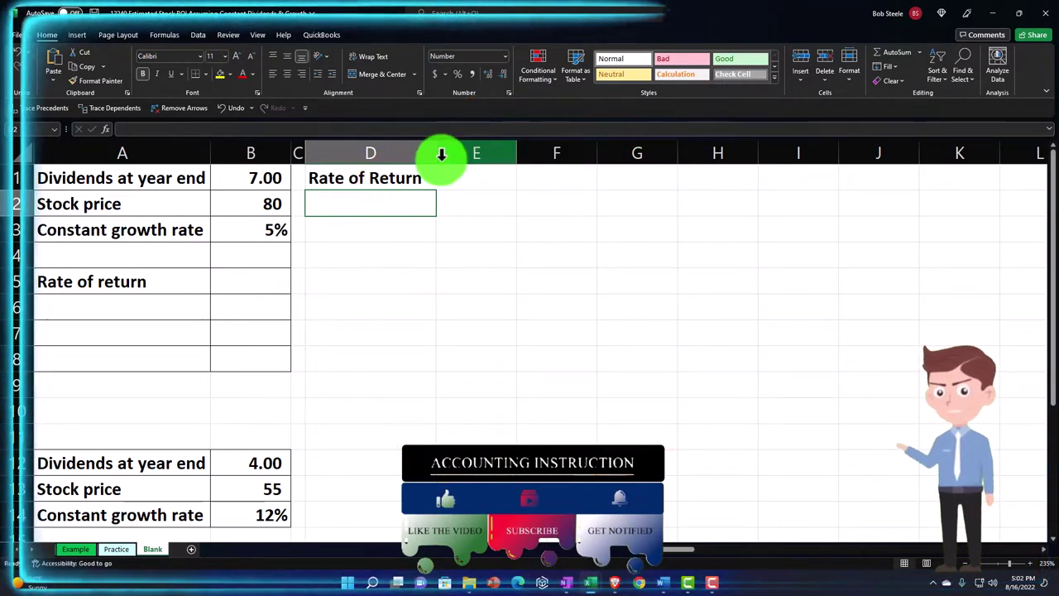
Step: Format D1:F1 as a black band with white text
drag(391, 179, 518, 179)
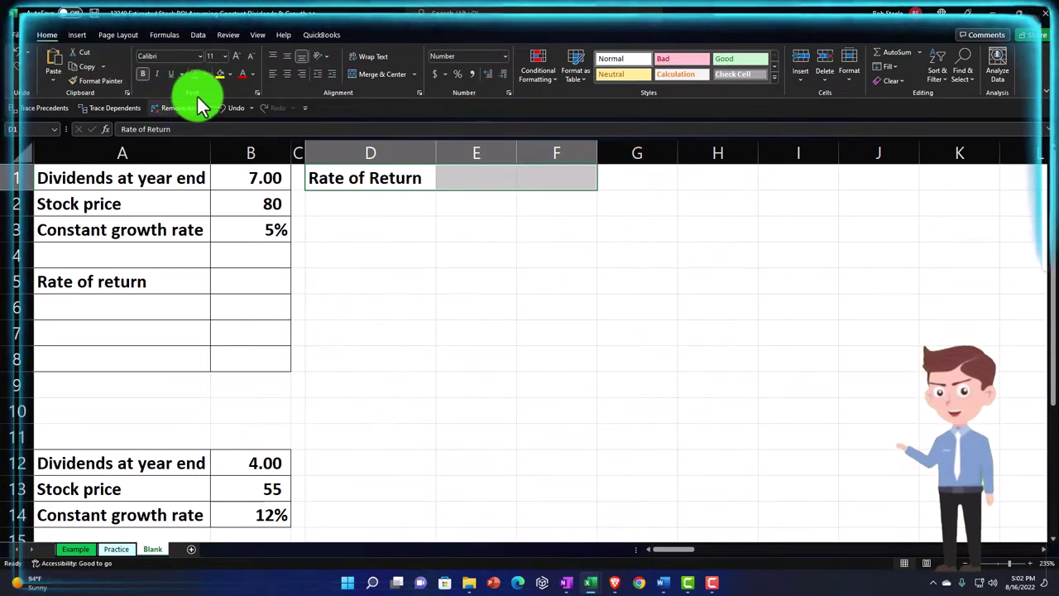
click(230, 74)
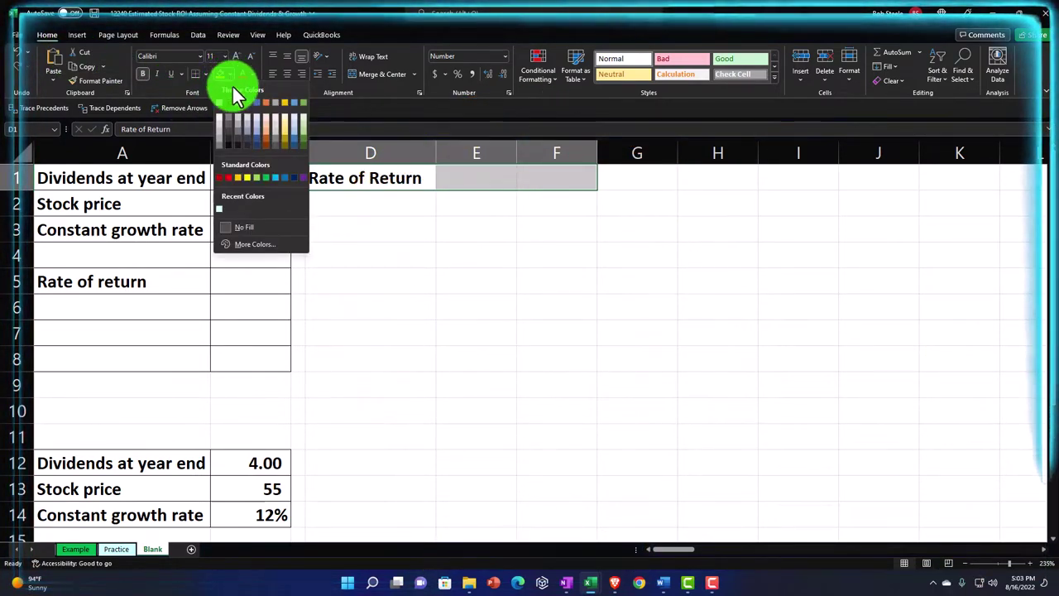
click(228, 100)
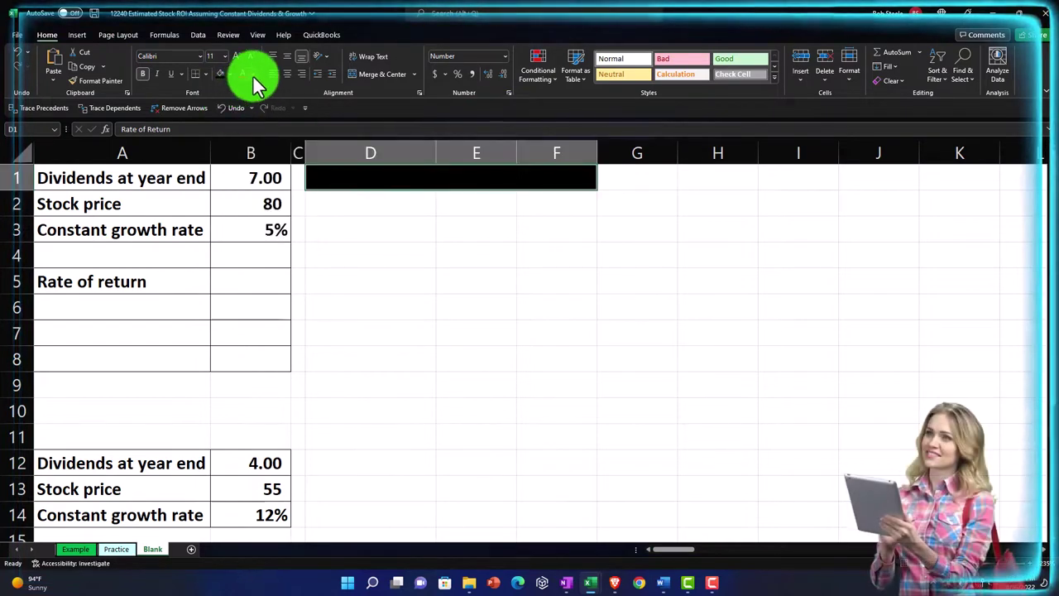
click(254, 75)
click(241, 120)
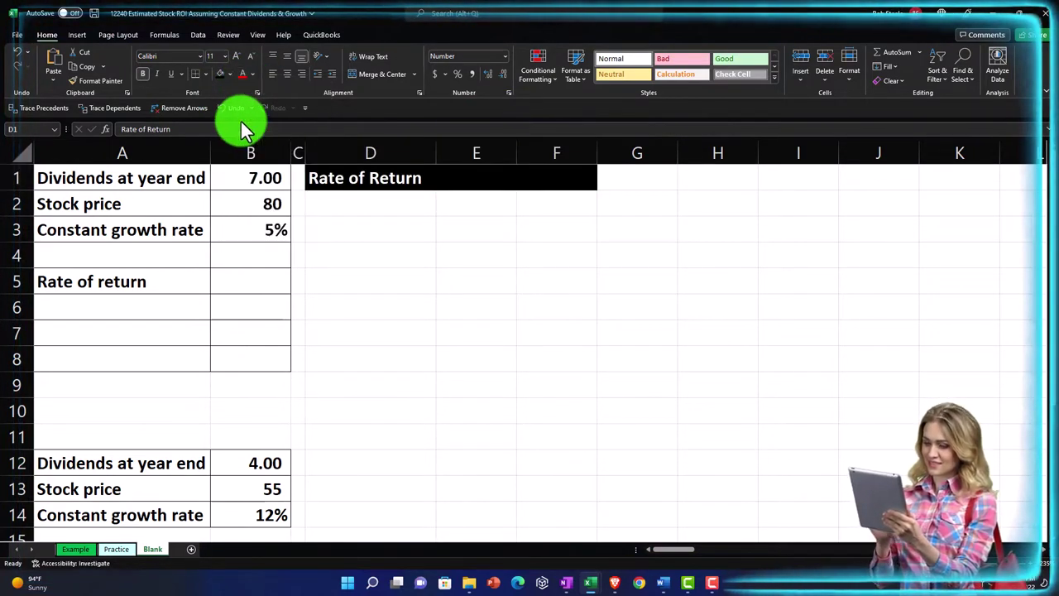
Step: Label D2 'ROI just dividend:' and D3 'Dividends', widening column D further
key(Down)
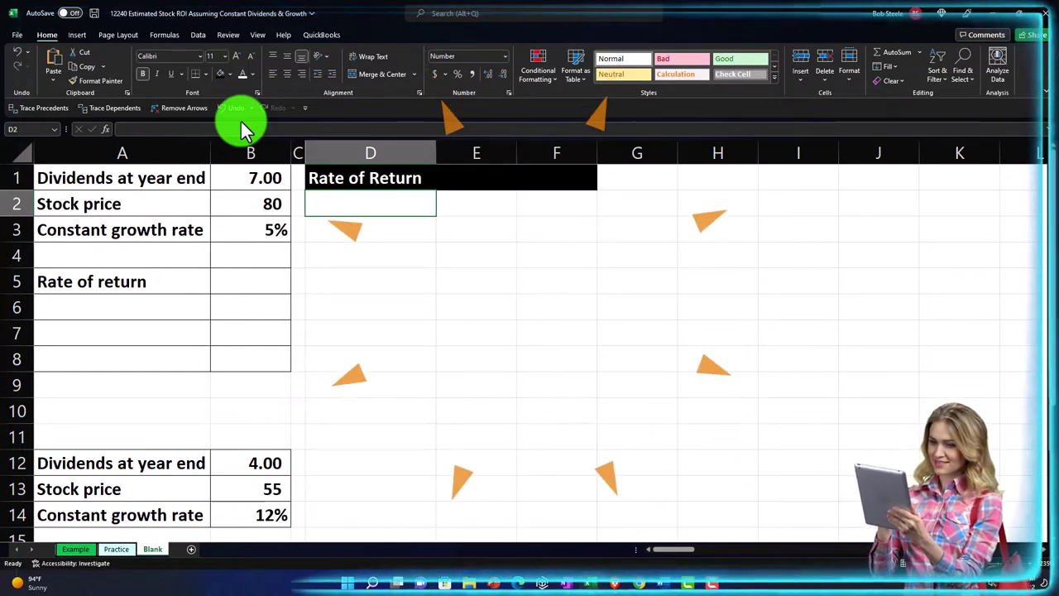
text(ROI just devi)
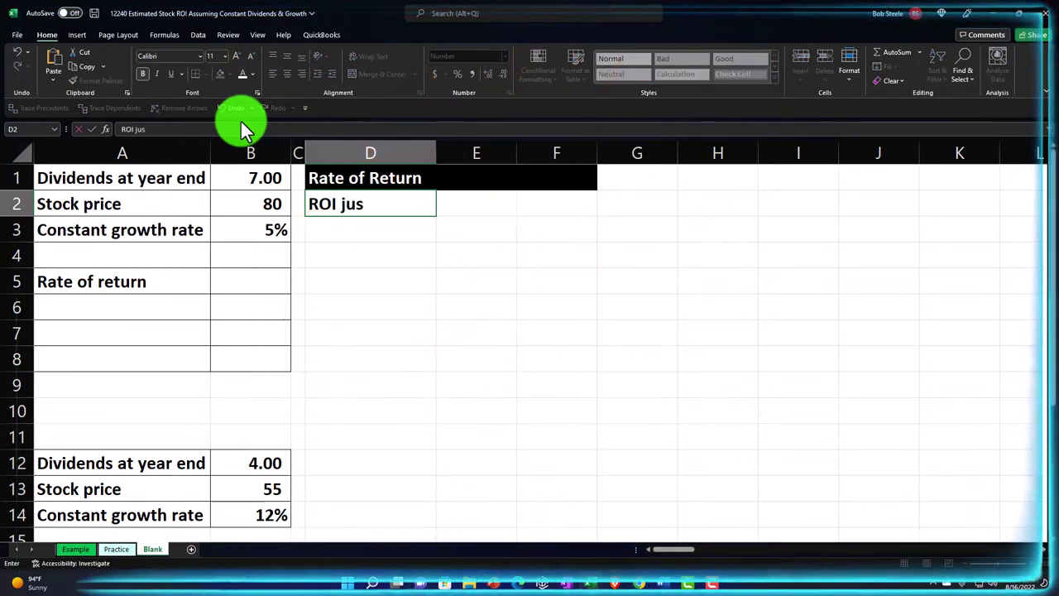
key(BackSpace)
key(BackSpace)
key(BackSpace)
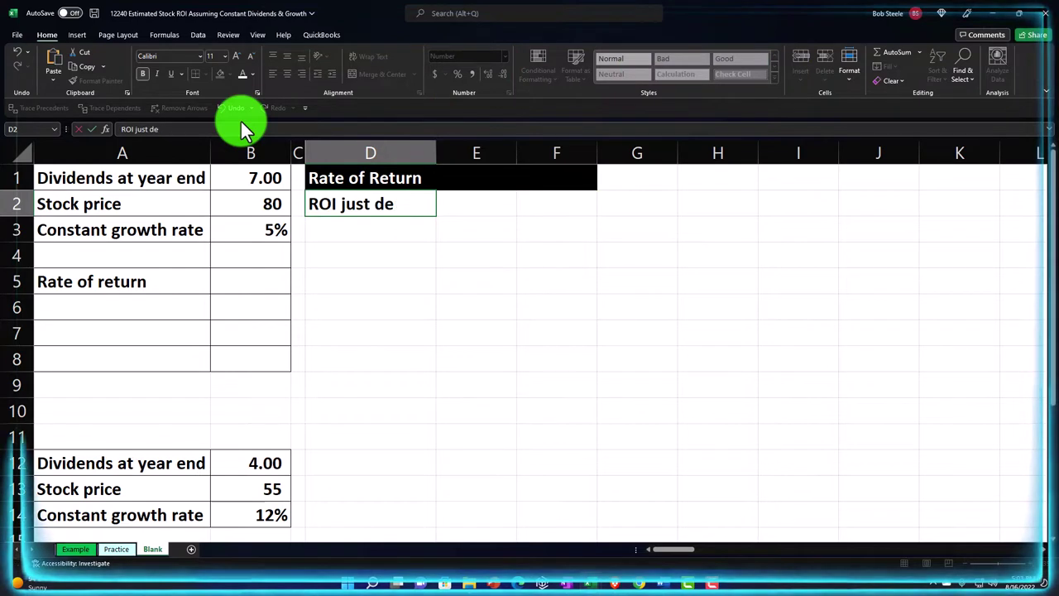
text(ividends:)
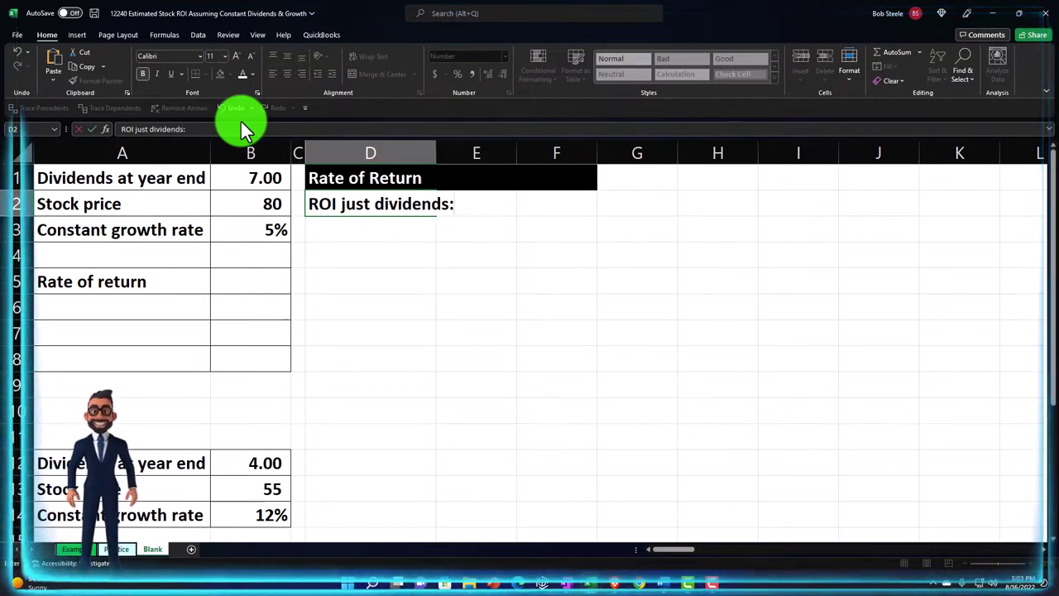
key(Return)
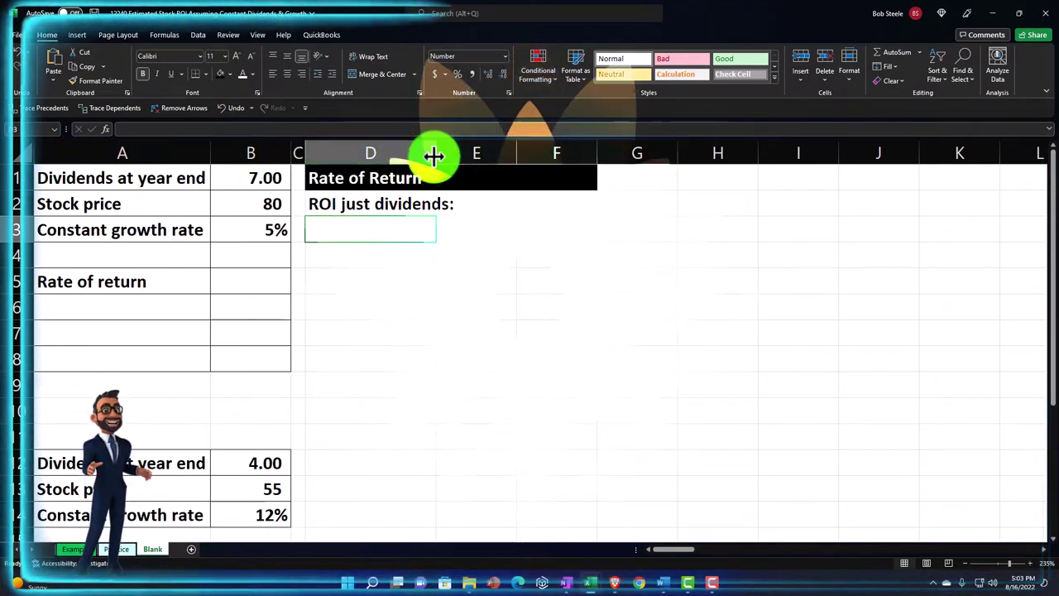
drag(436, 155, 455, 155)
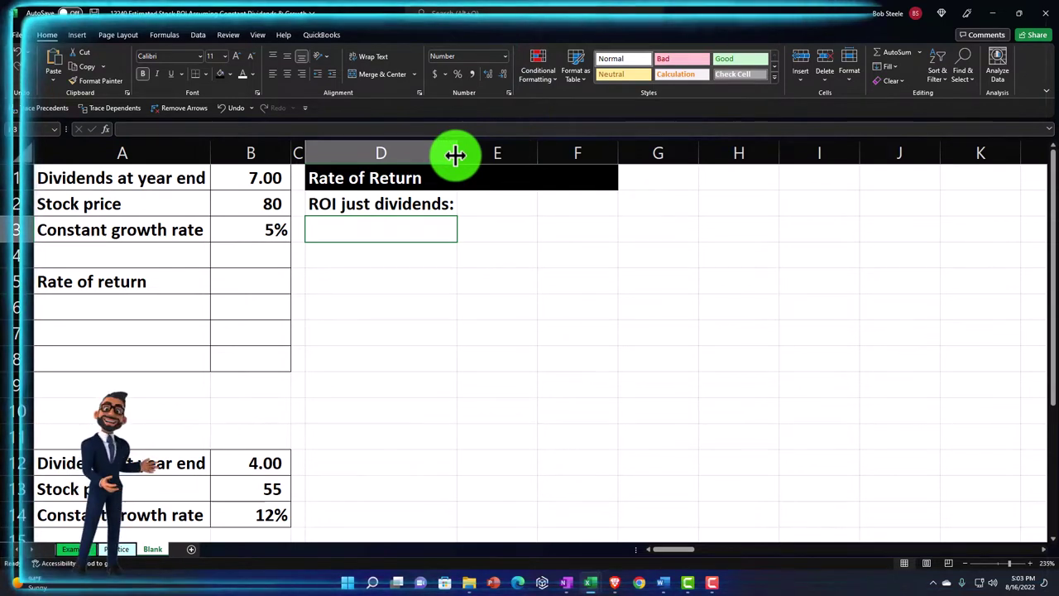
text(D)
key(BackSpace)
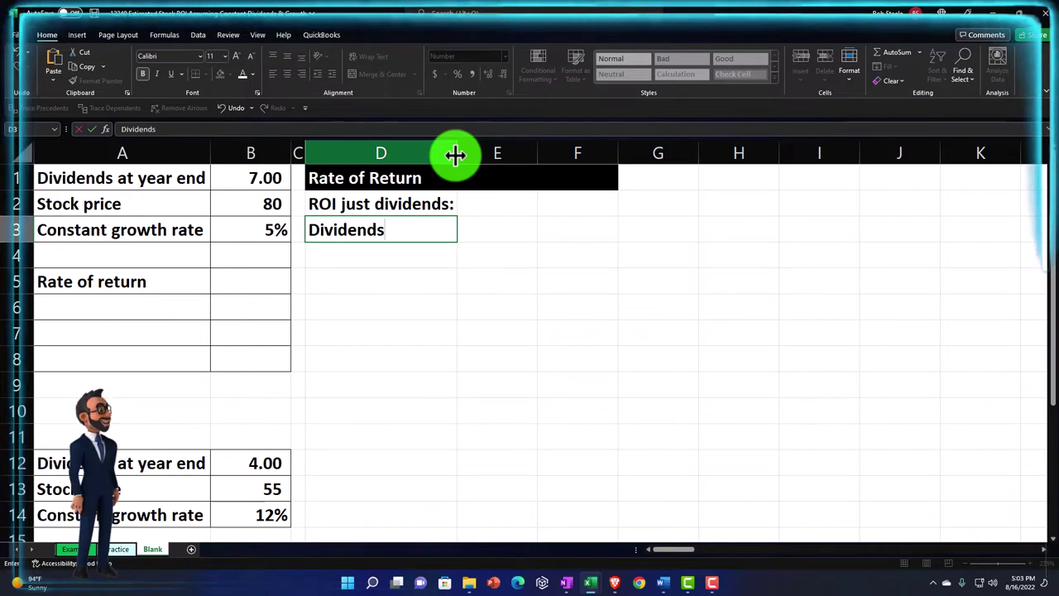
text(ividends)
key(Tab)
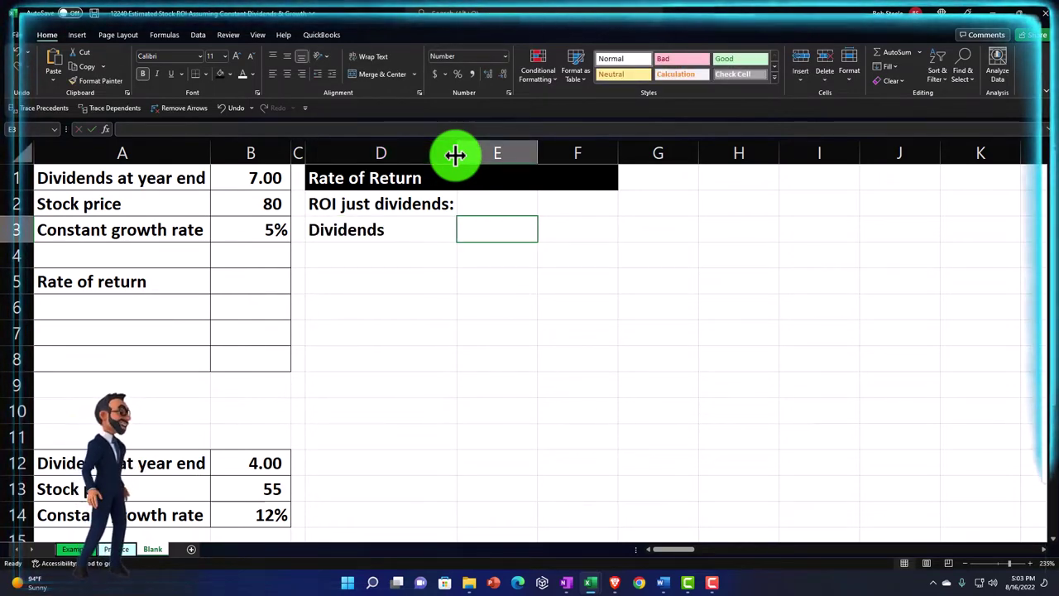
Step: Link E3 to the dividend value in B1 and D4 to the Stock price label in A2
text(=)
key(Left)
key(Left)
key(Left)
key(Up)
key(Up)
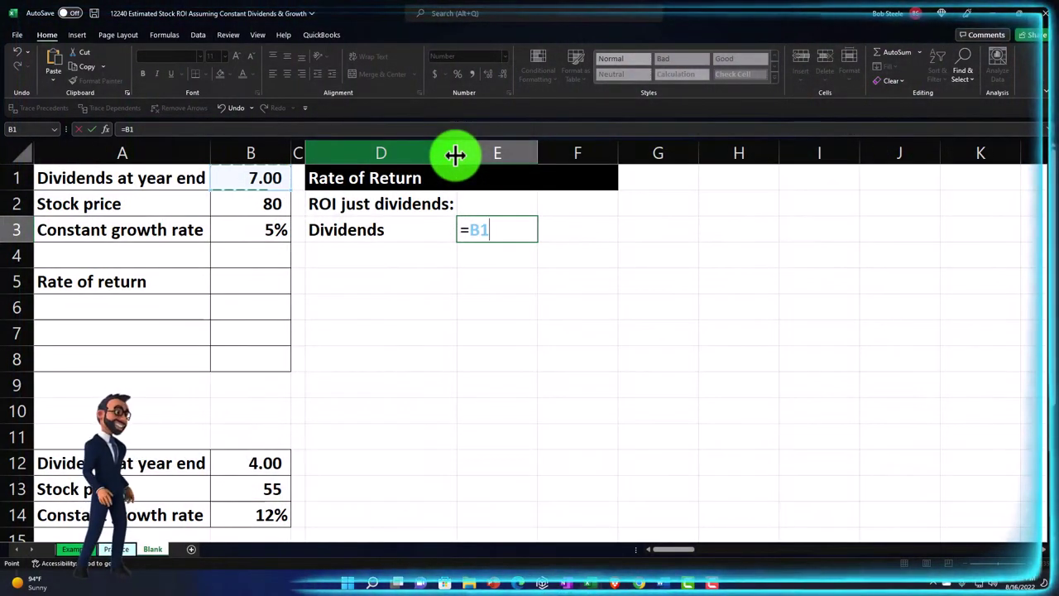
key(Return)
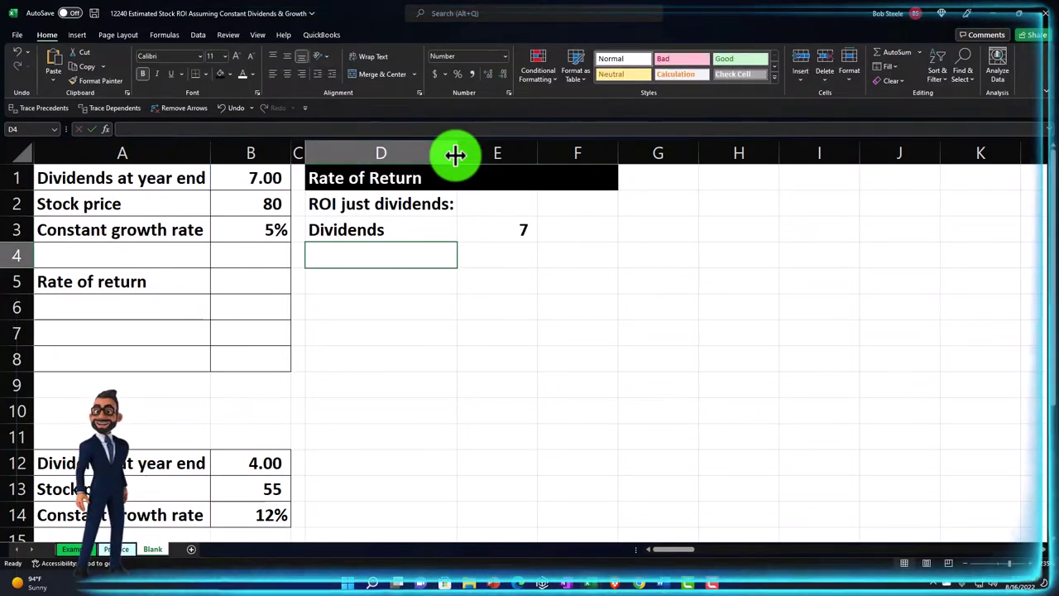
text(=)
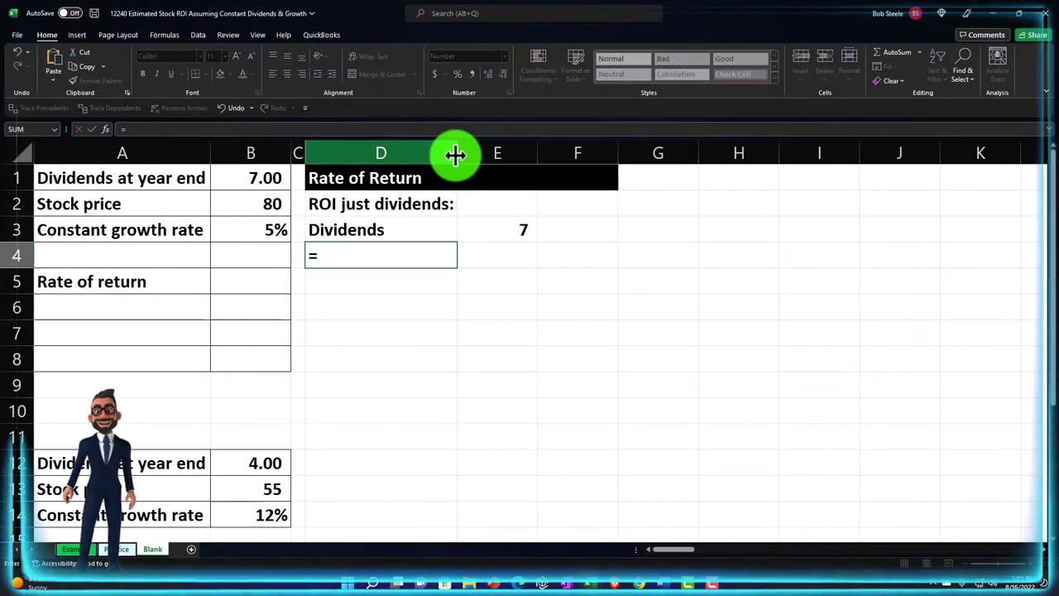
key(Left)
key(Left)
key(Up)
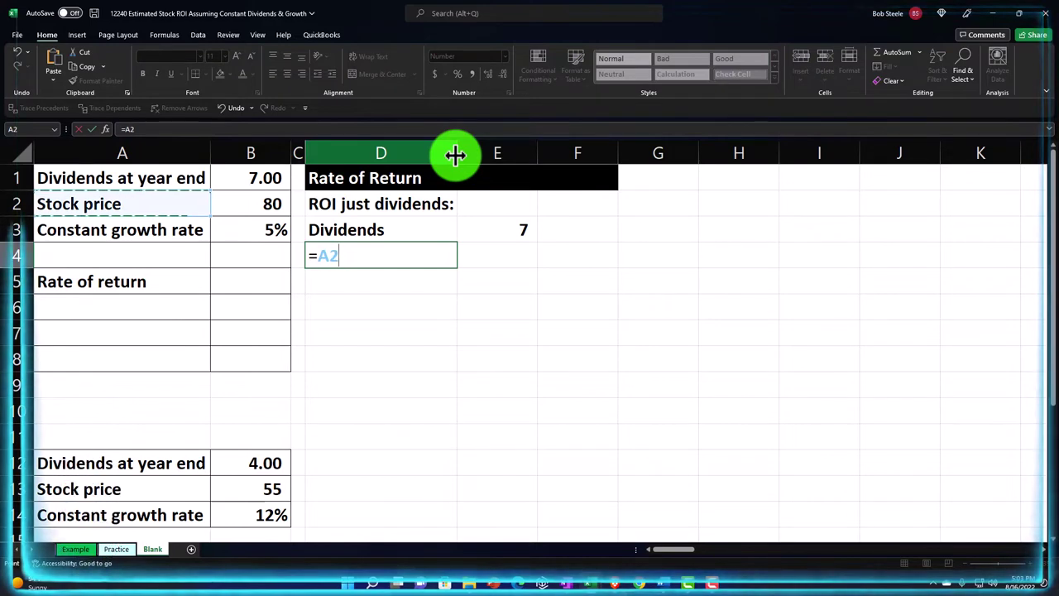
key(Tab)
Step: Link E4 to the stock price in B2 (80) and underline it
text(=)
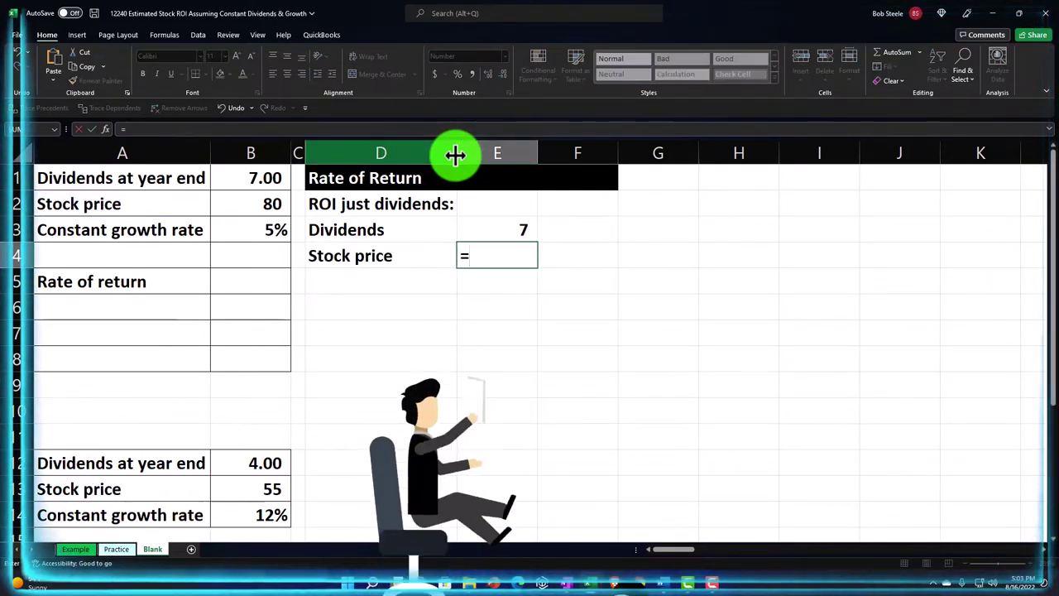
key(Left)
key(Left)
key(Left)
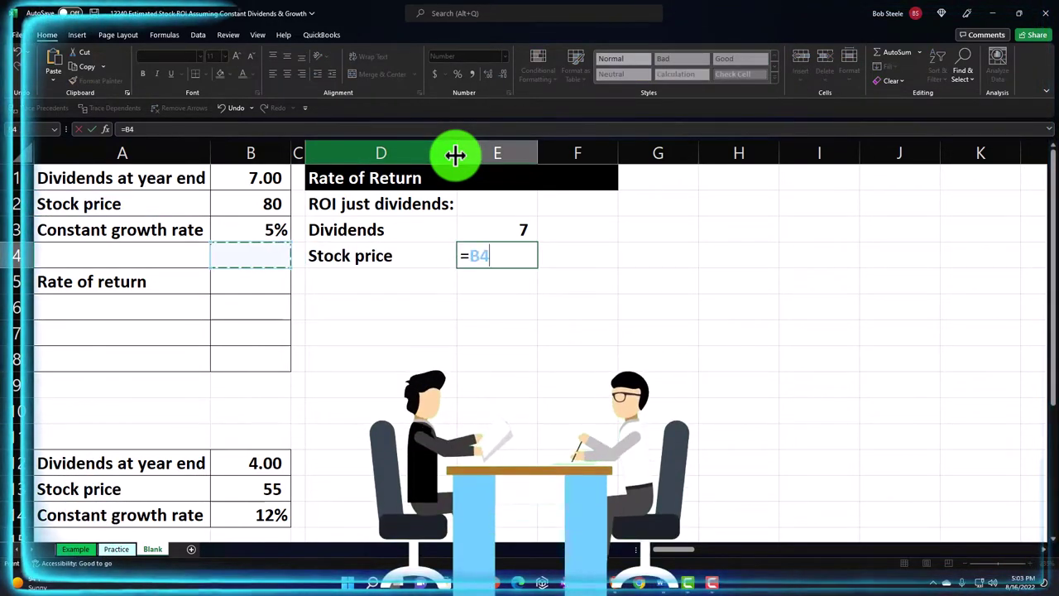
key(Up)
key(Up)
key(Return)
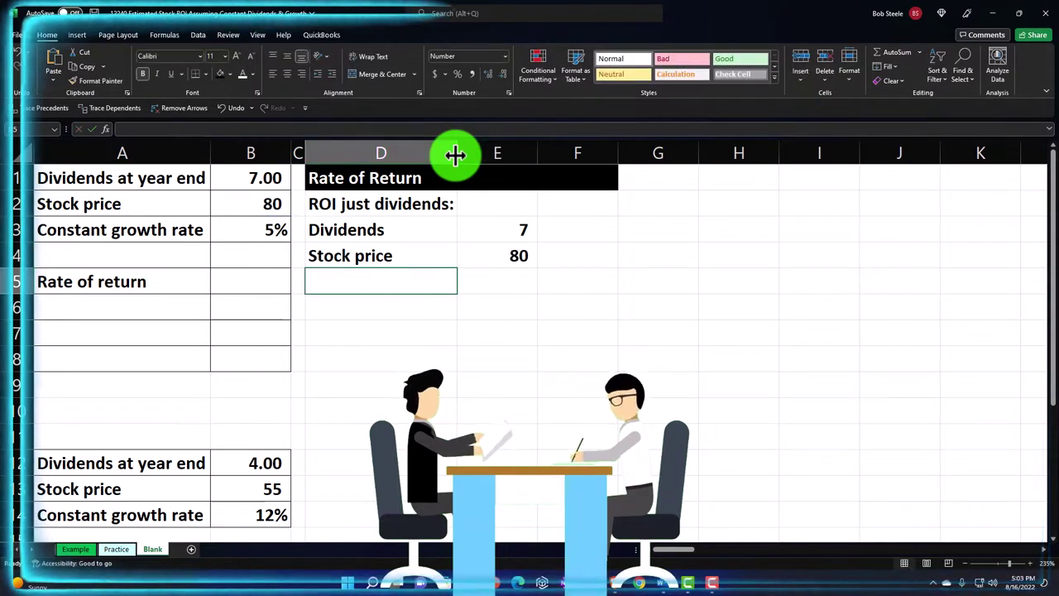
key(Up)
key(Right)
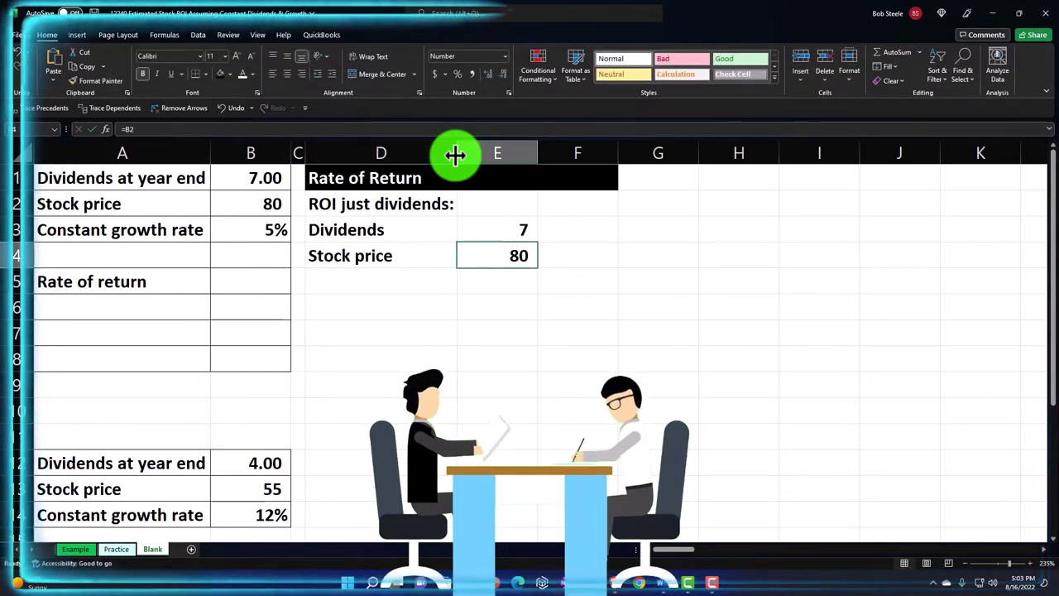
click(172, 76)
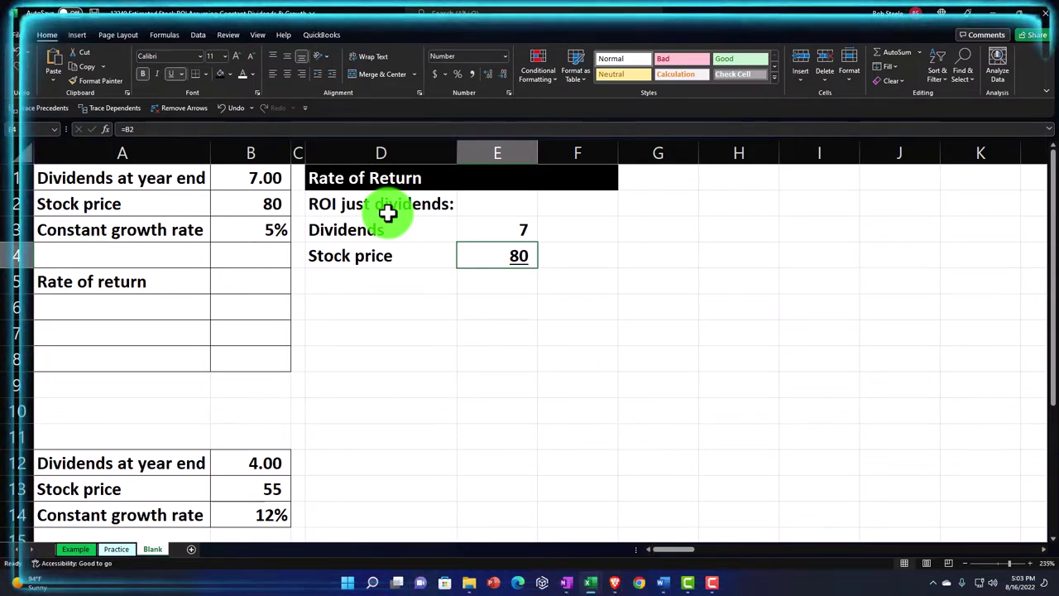
key(Down)
key(Left)
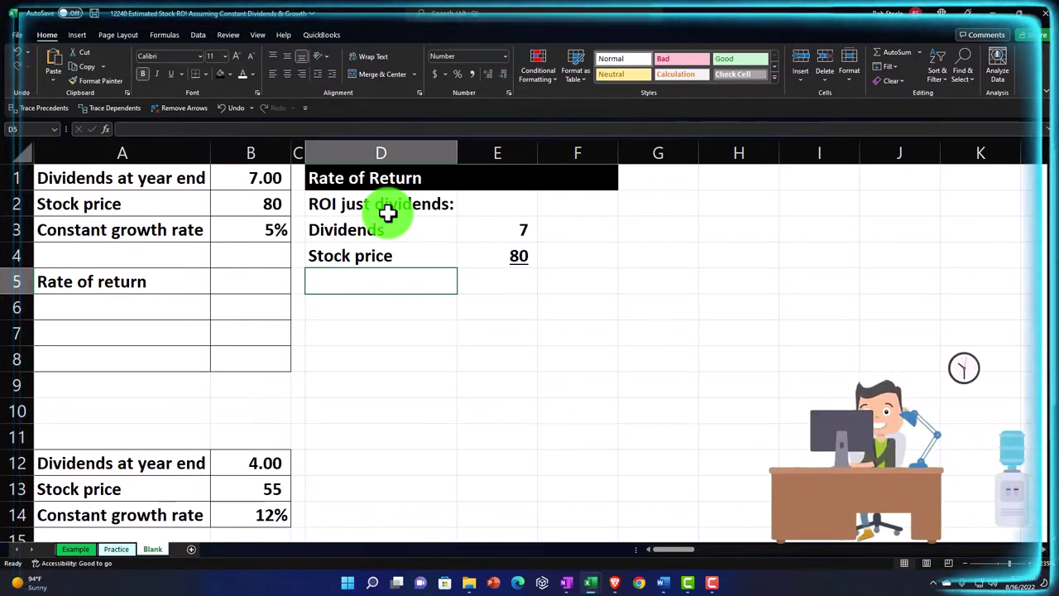
Step: Label D5 'ROI just dividends' and compute =E3/E4 in F5, formatted as 8.75%
text(ROI)
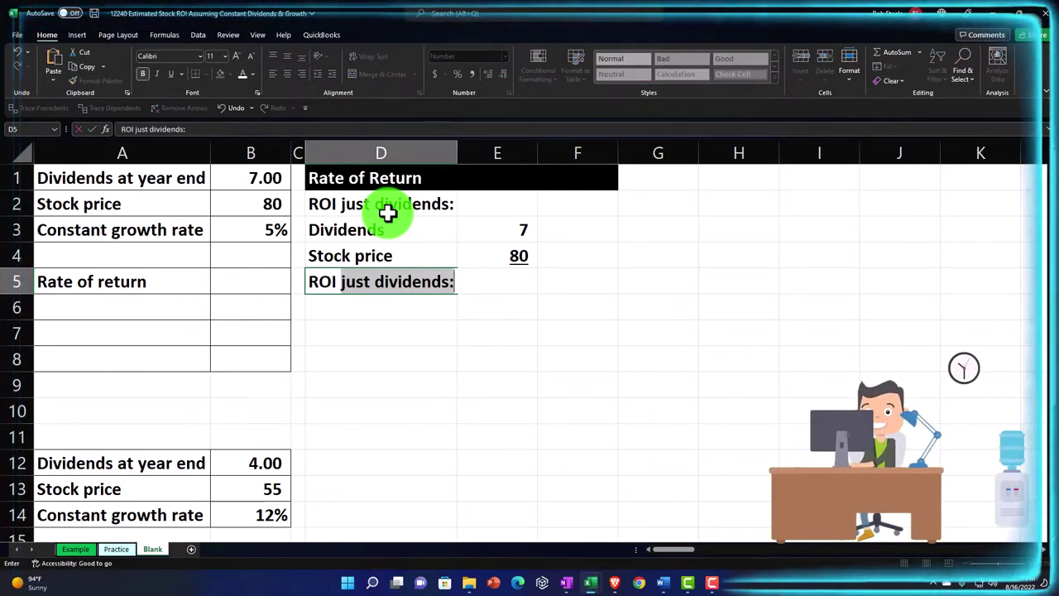
text( just dividends:)
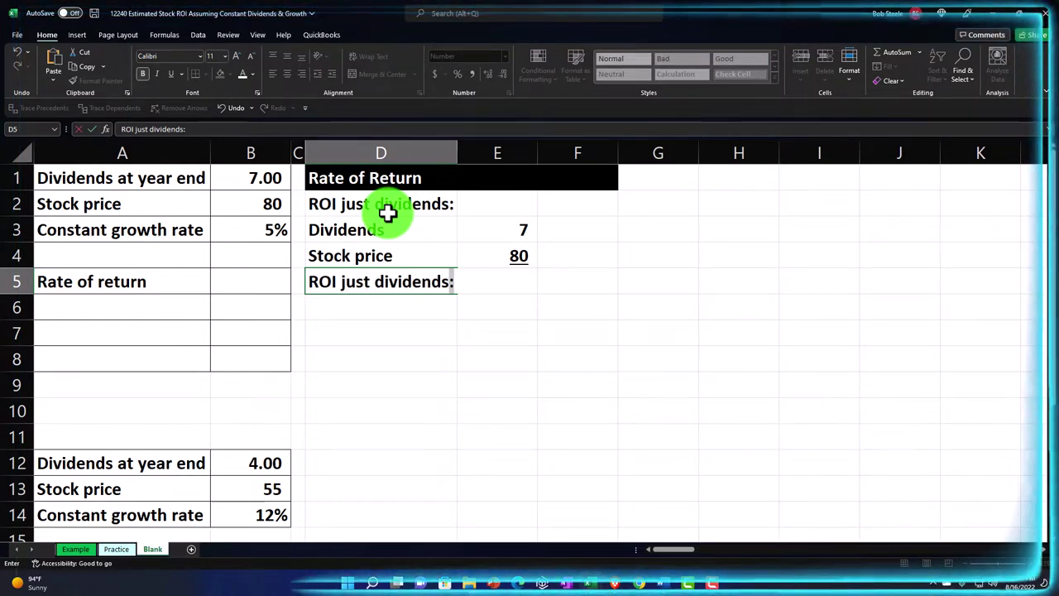
key(Tab)
key(Tab)
text(=)
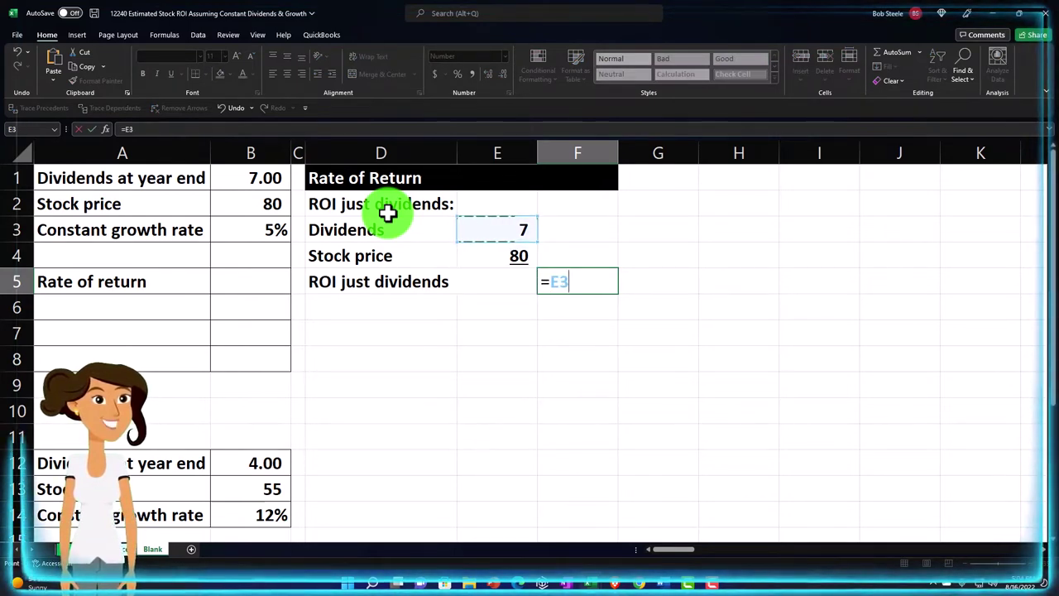
key(Return)
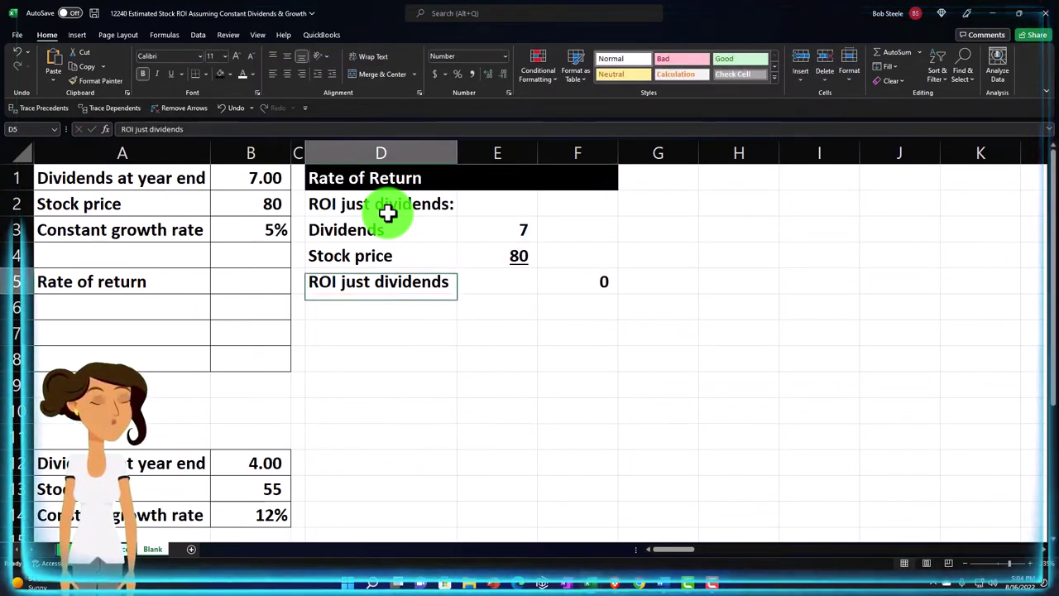
key(Up)
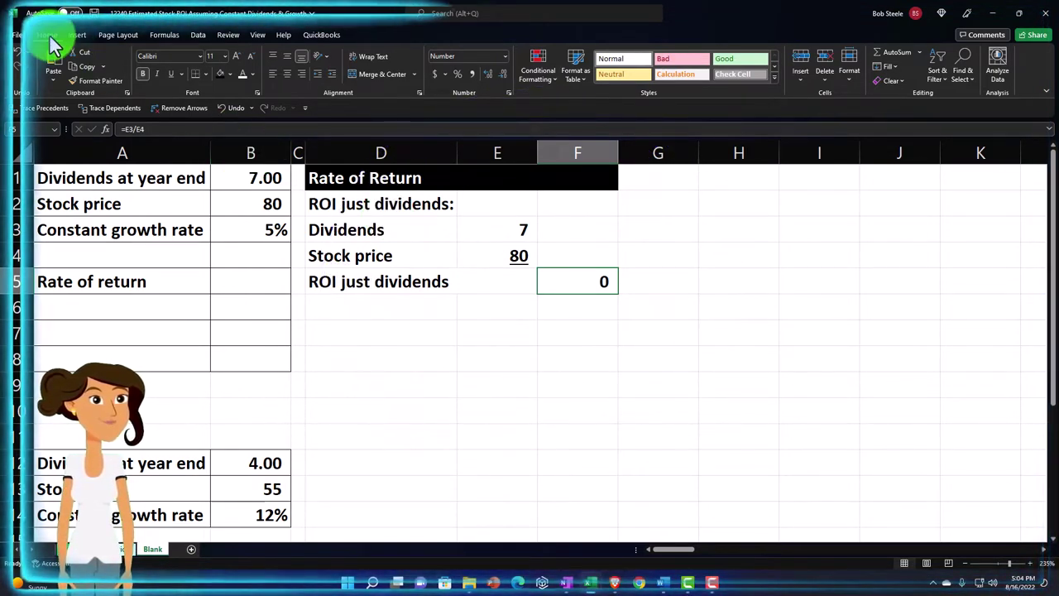
click(459, 78)
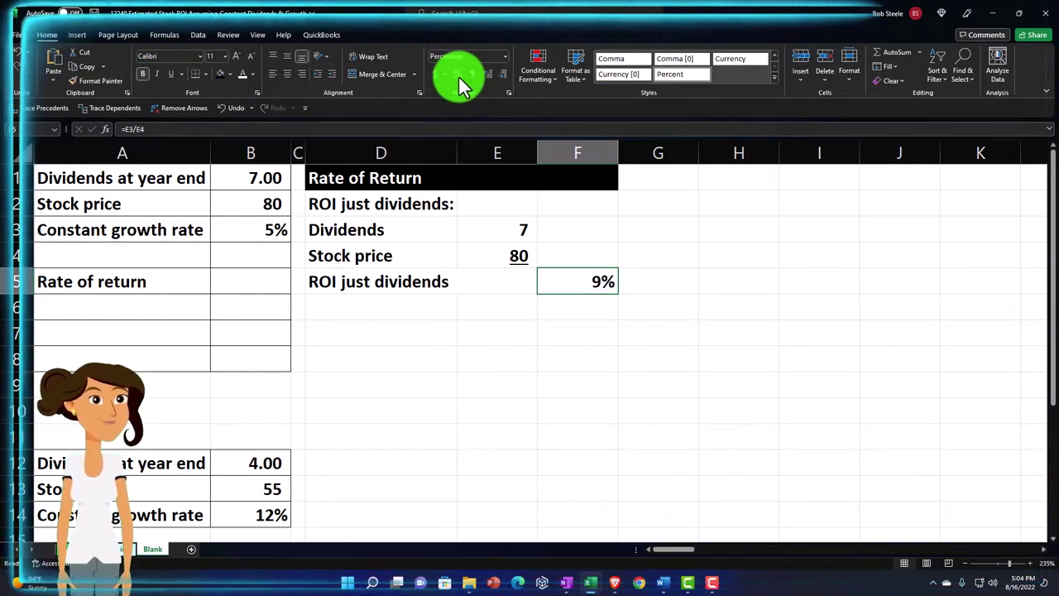
click(489, 75)
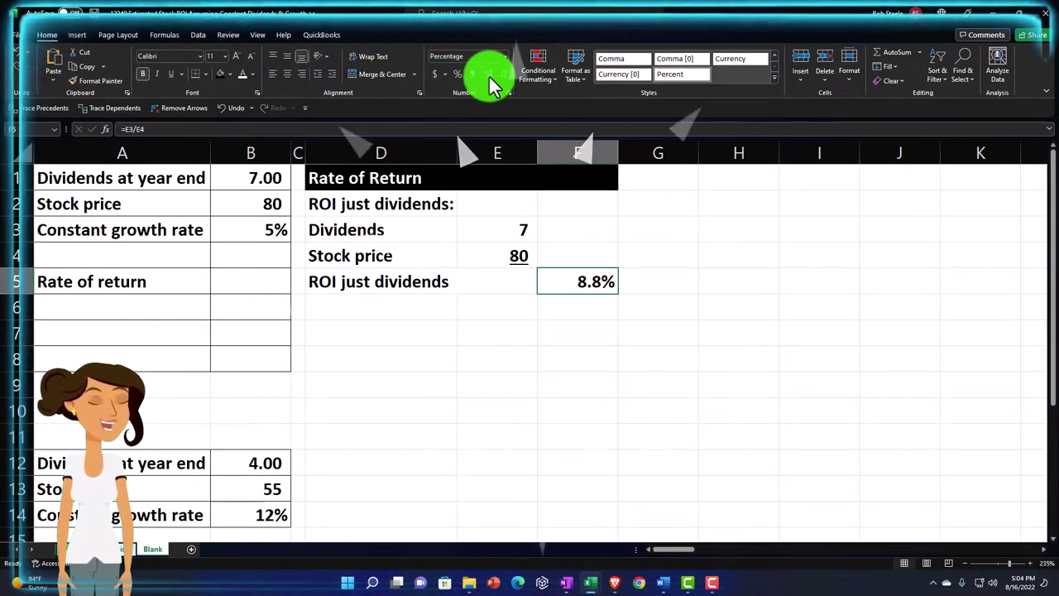
click(488, 74)
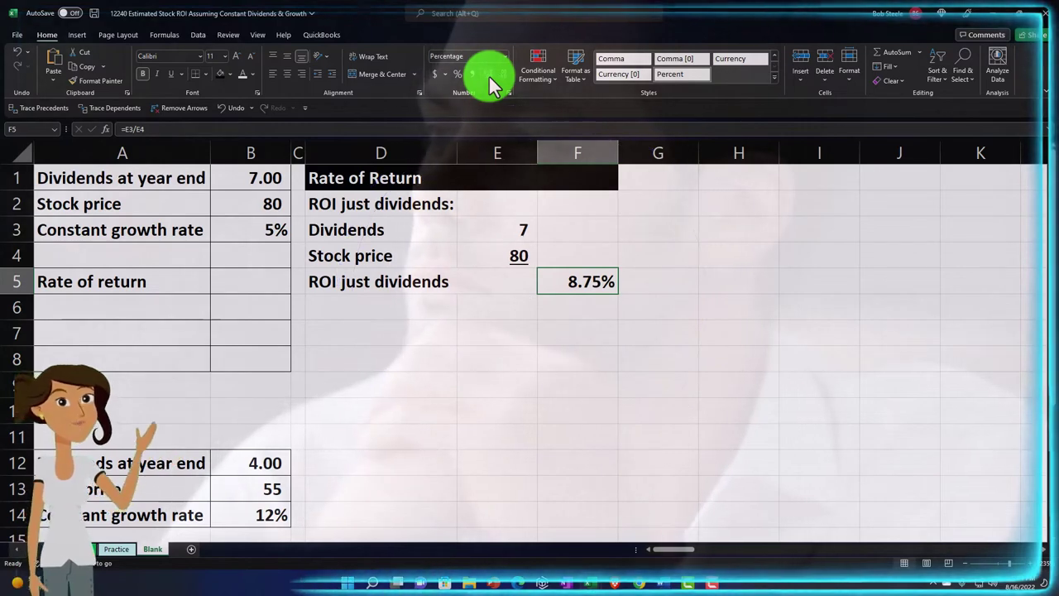
key(Down)
key(Left)
key(Left)
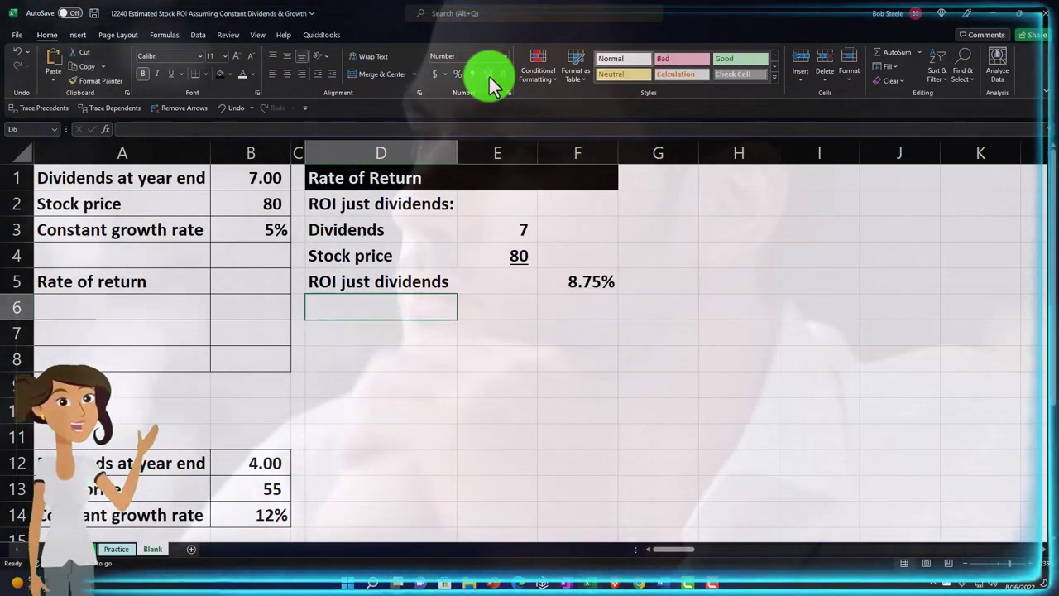
Step: Add the Constant growth rate row, linking D6 to A3 and F6 to B3, showing an underlined 5%
text(=)
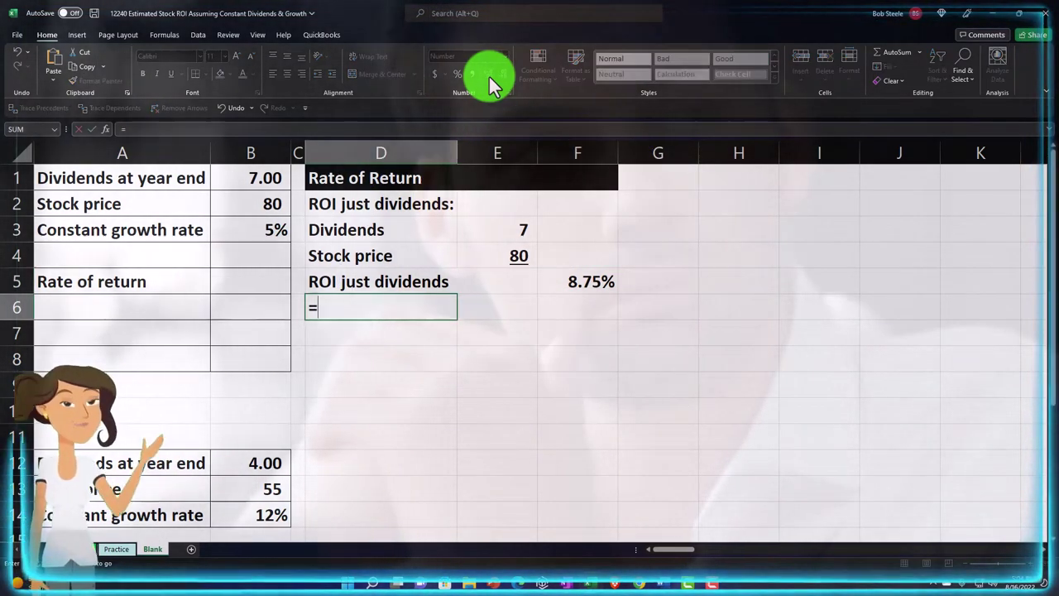
key(Left)
key(Left)
key(Left)
key(Up)
key(Up)
key(Up)
key(Tab)
key(Tab)
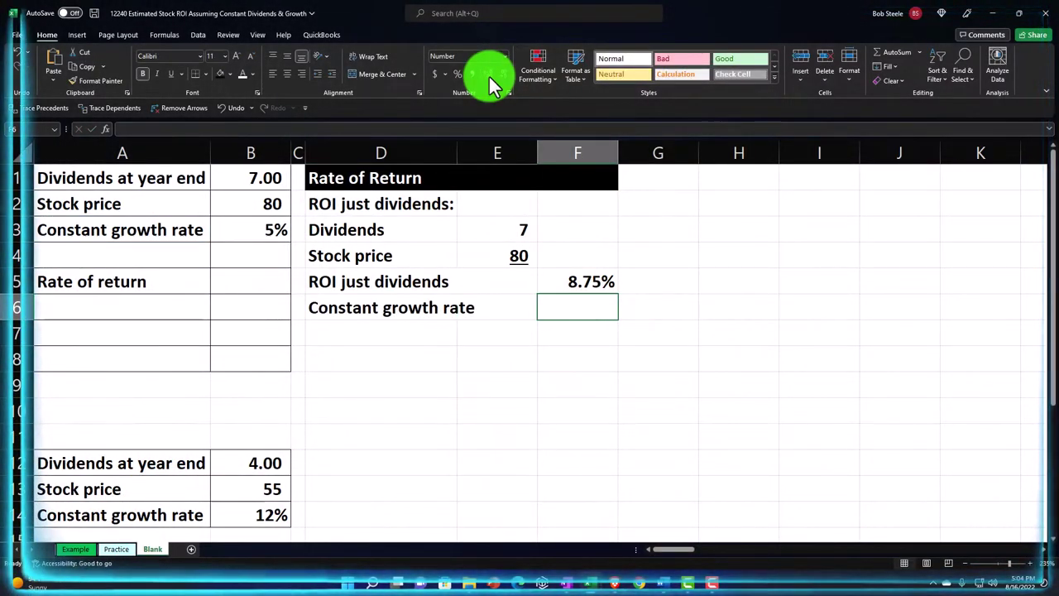
text(=)
key(Left)
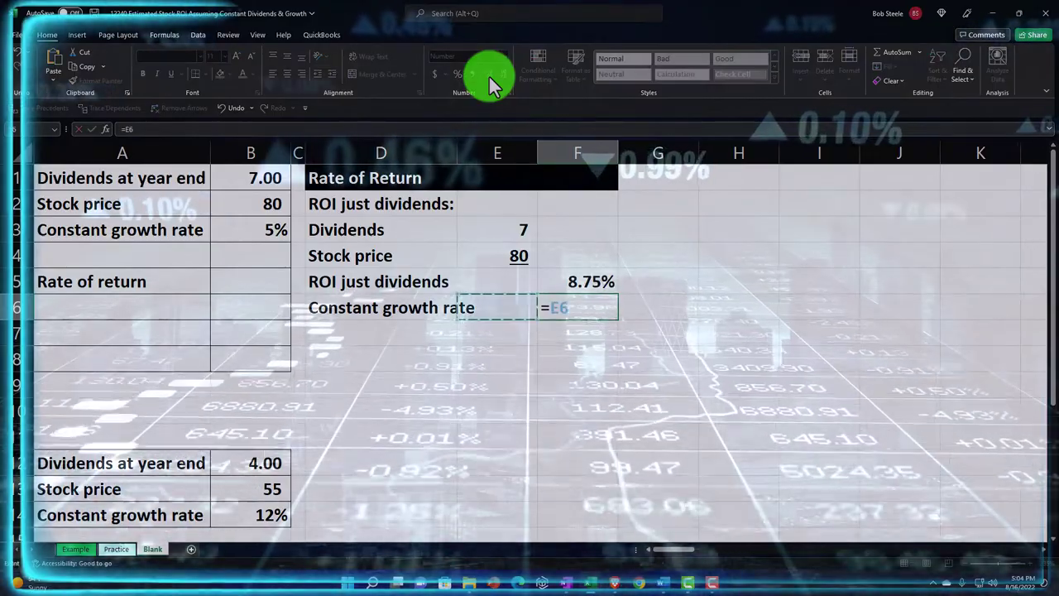
key(Return)
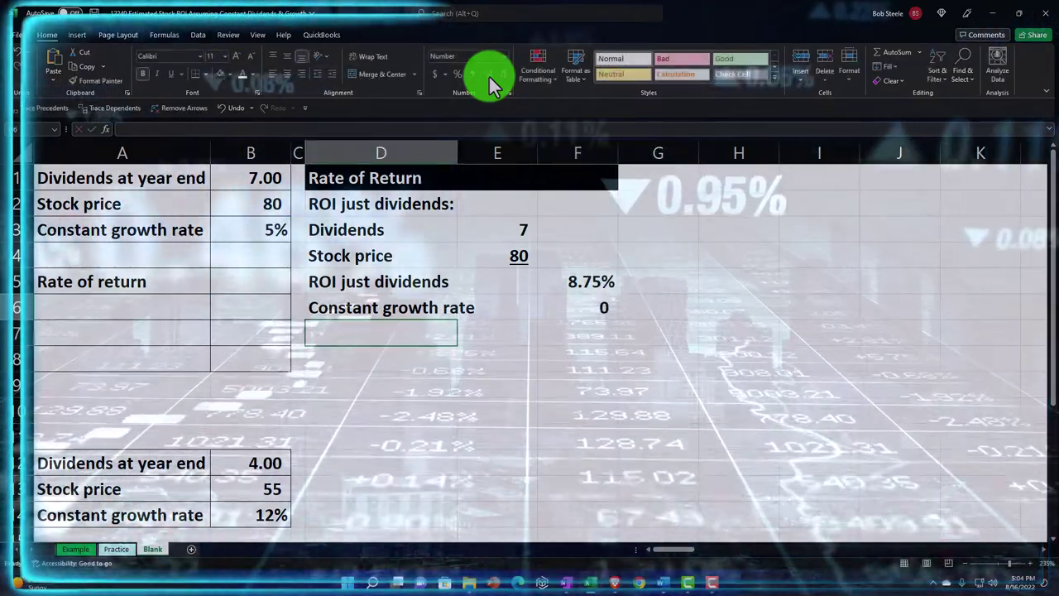
key(Up)
key(Right)
key(Right)
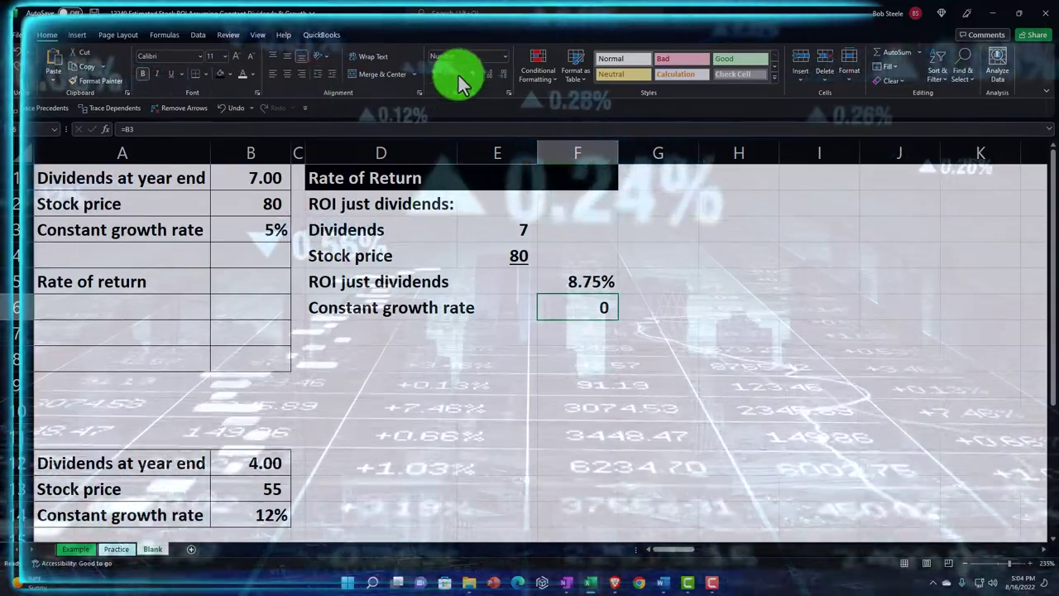
click(458, 73)
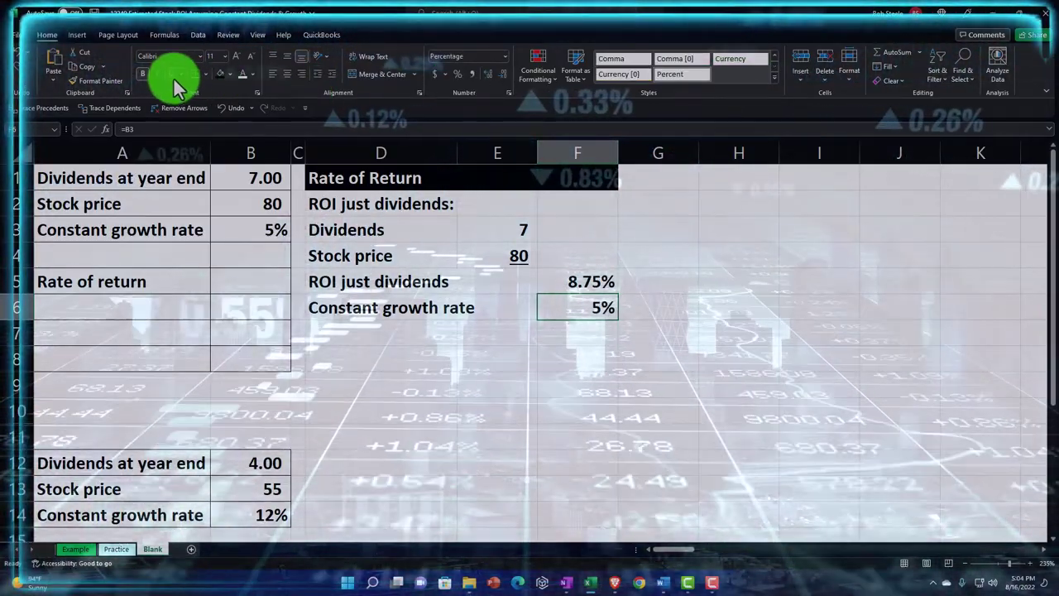
click(173, 76)
Step: Start typing the 'Rate of return' label in D7
key(Return)
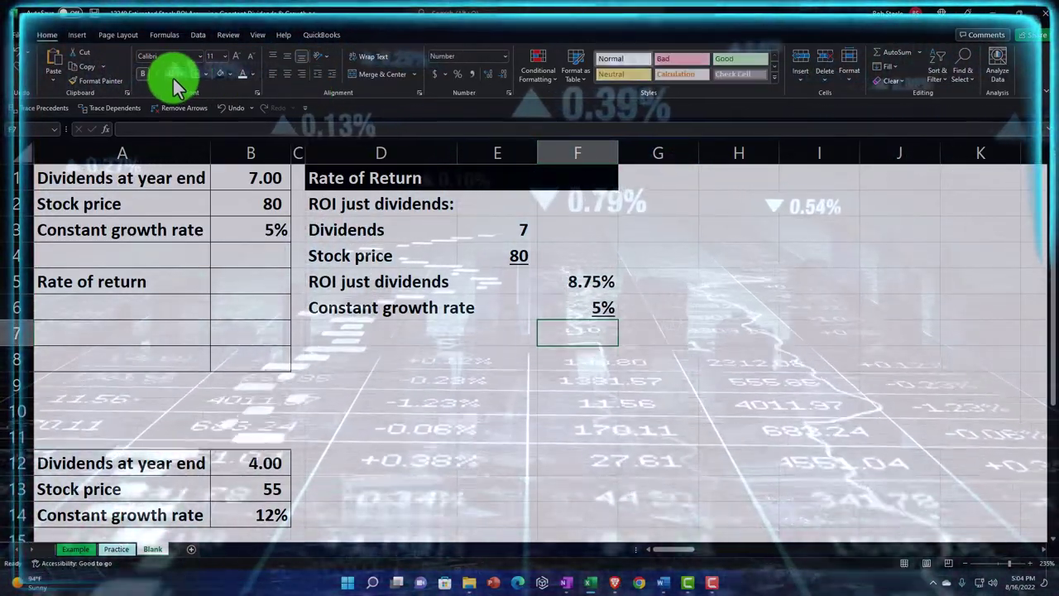
key(Left)
key(Left)
text(Rate of Return)
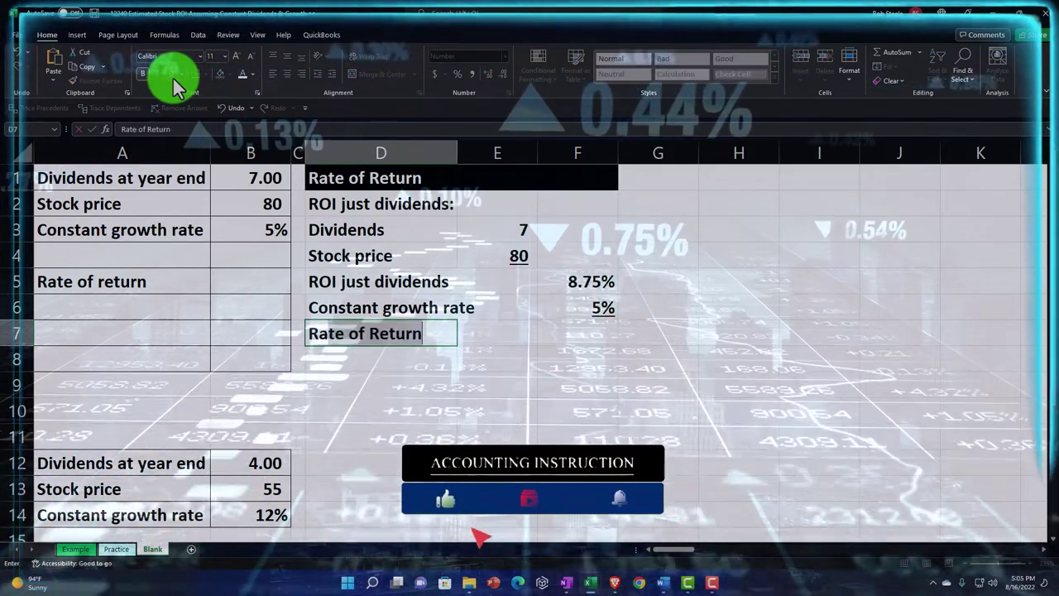
key(ctrl+shift+Left)
Step: Finish the 'Rate of return' label and enter =SUM(F5:F6) in F7, shown as 13.75%
text(return)
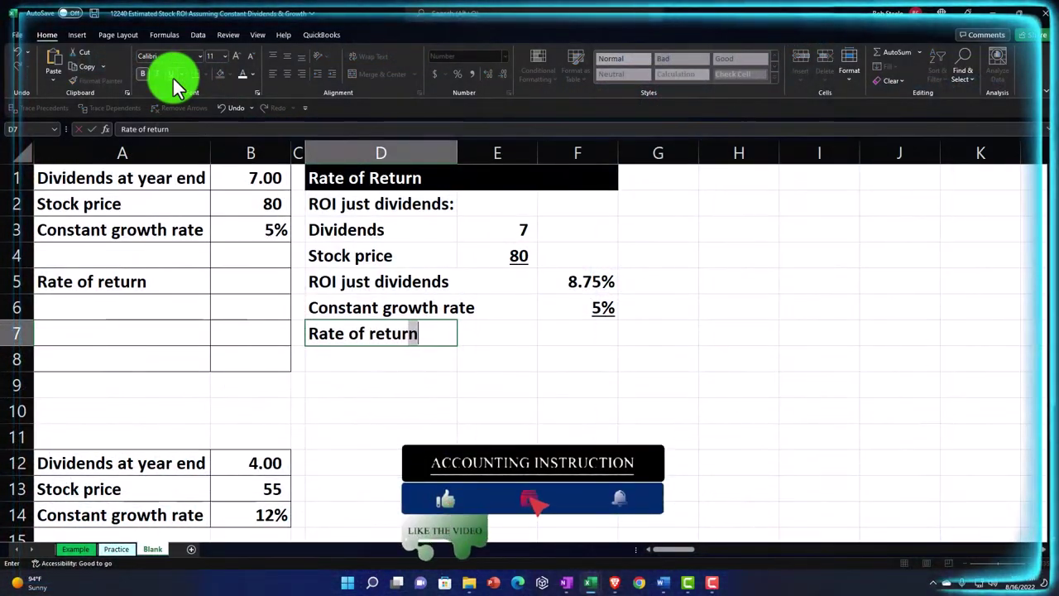
key(Right)
key(Right)
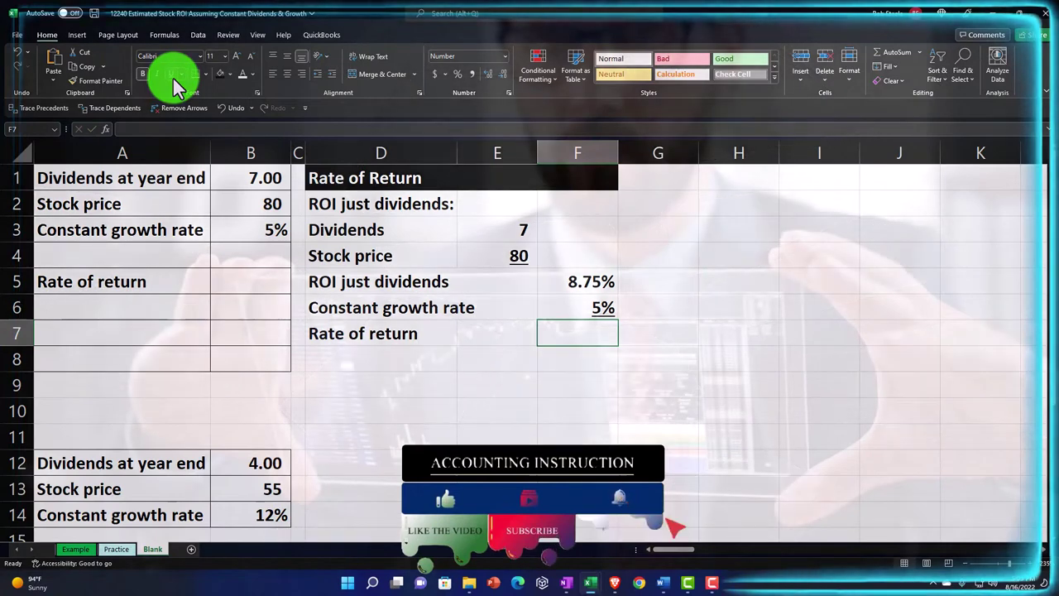
text(=s)
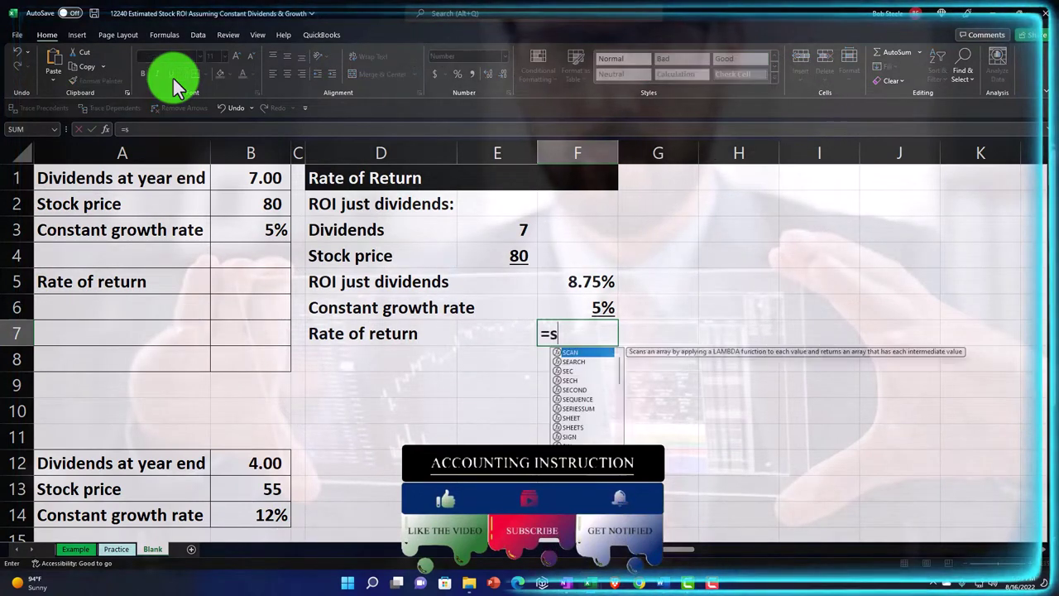
text(um()
key(Up)
key(shift+Up)
key(Return)
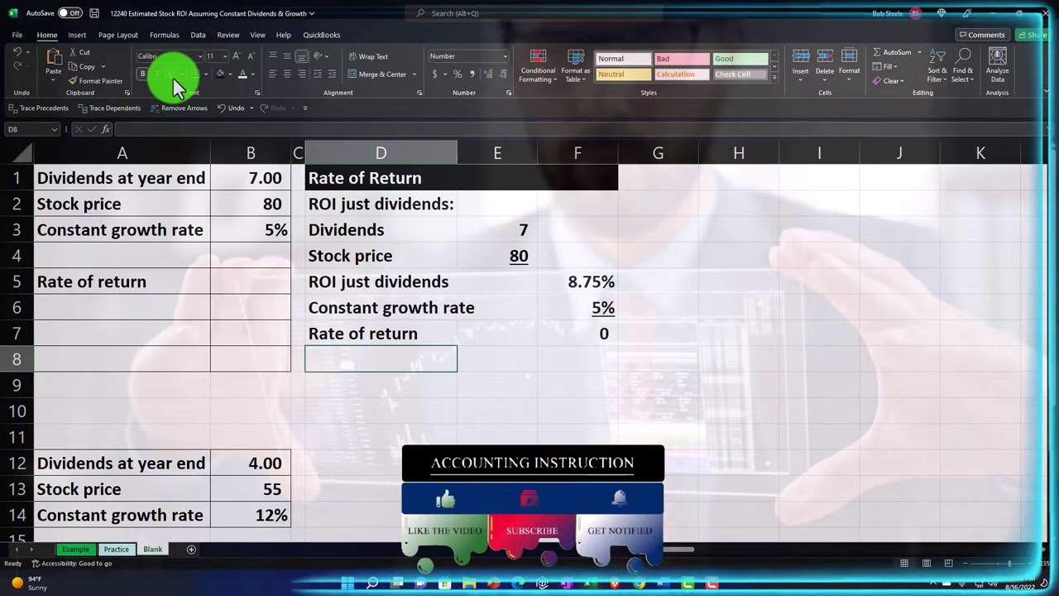
key(Right)
key(Right)
key(Up)
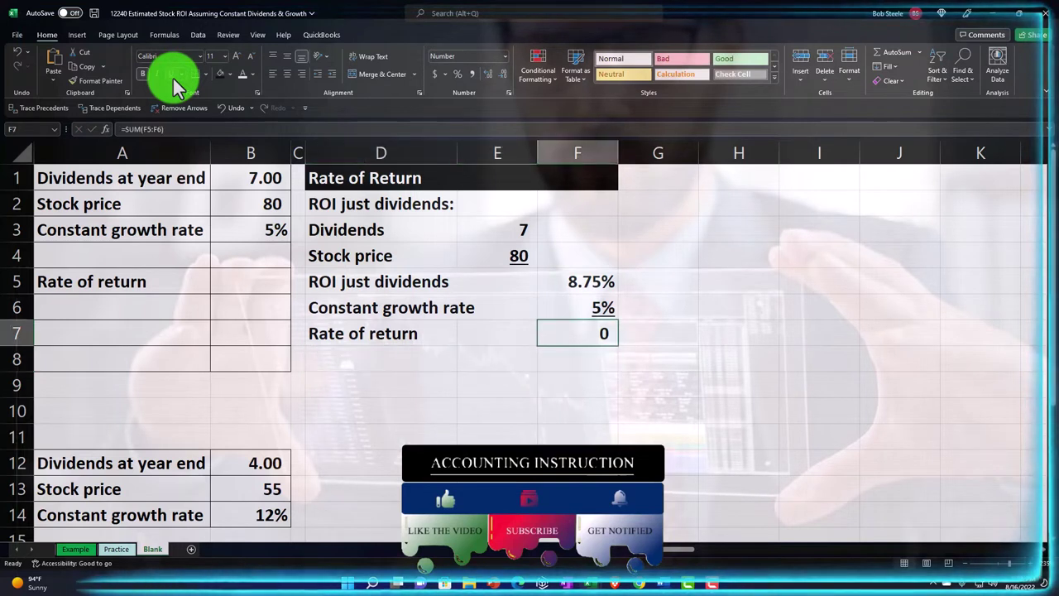
click(456, 76)
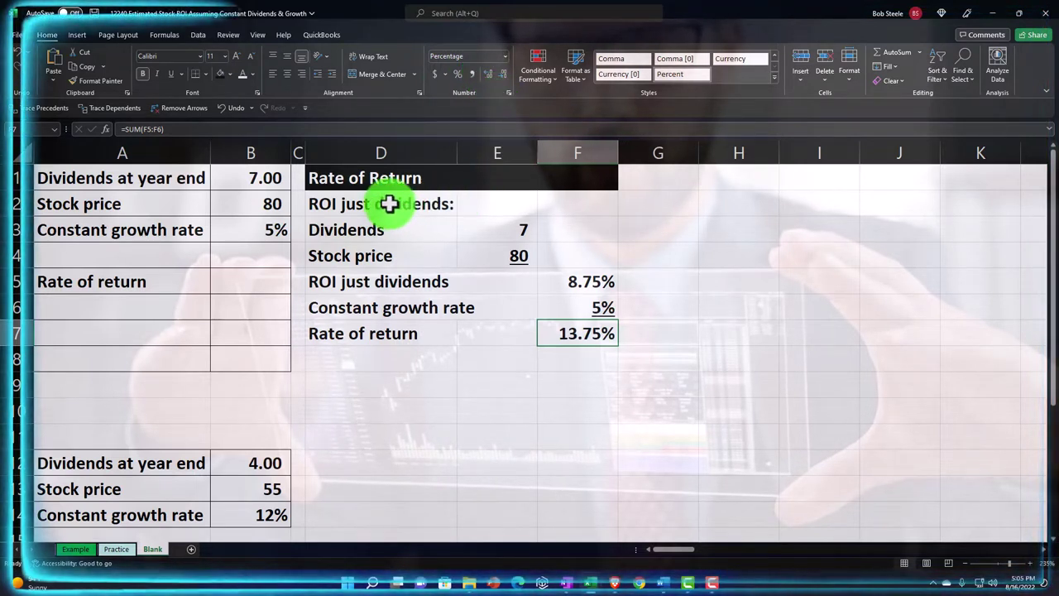
drag(398, 206, 549, 324)
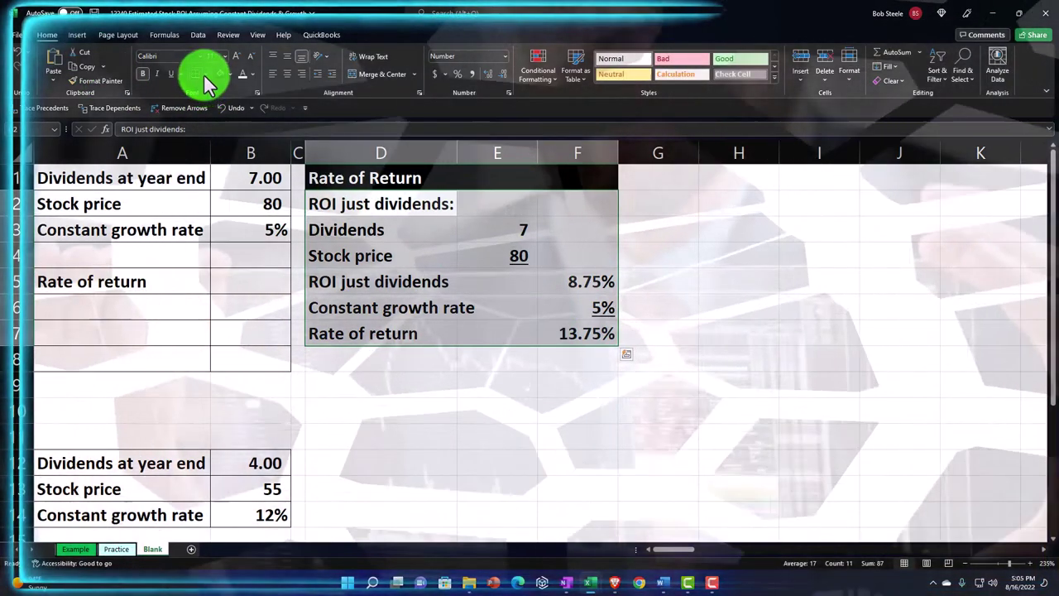
Step: Apply All Borders and a custom light teal fill to D2:F7
click(205, 74)
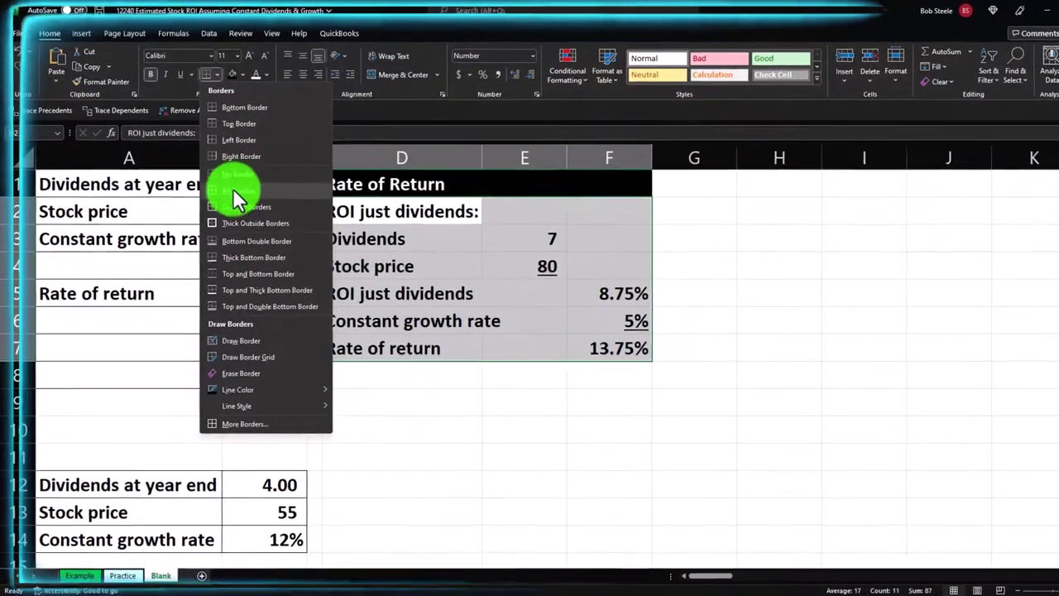
click(245, 197)
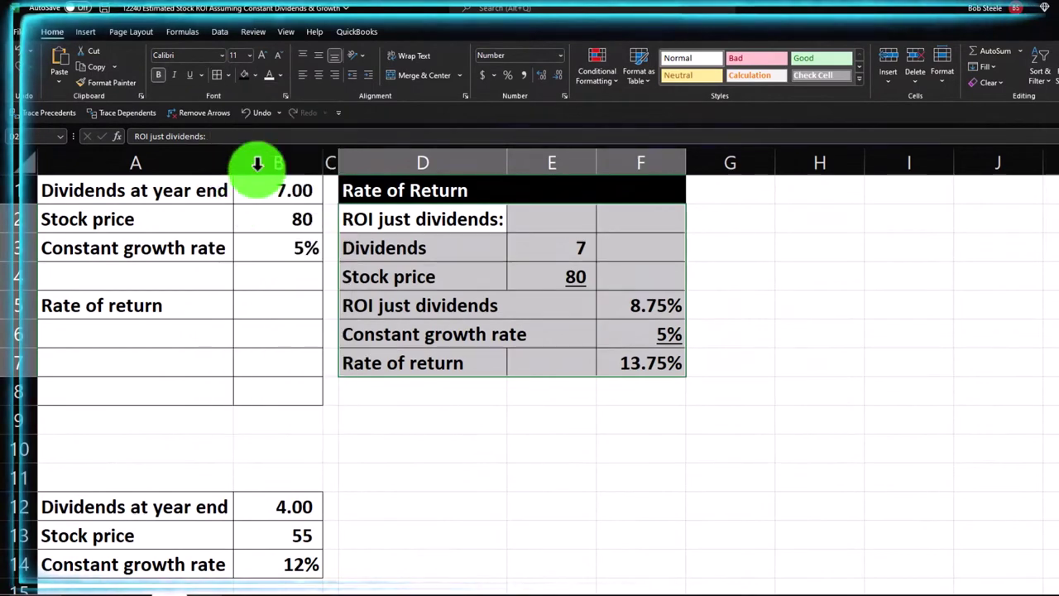
click(257, 75)
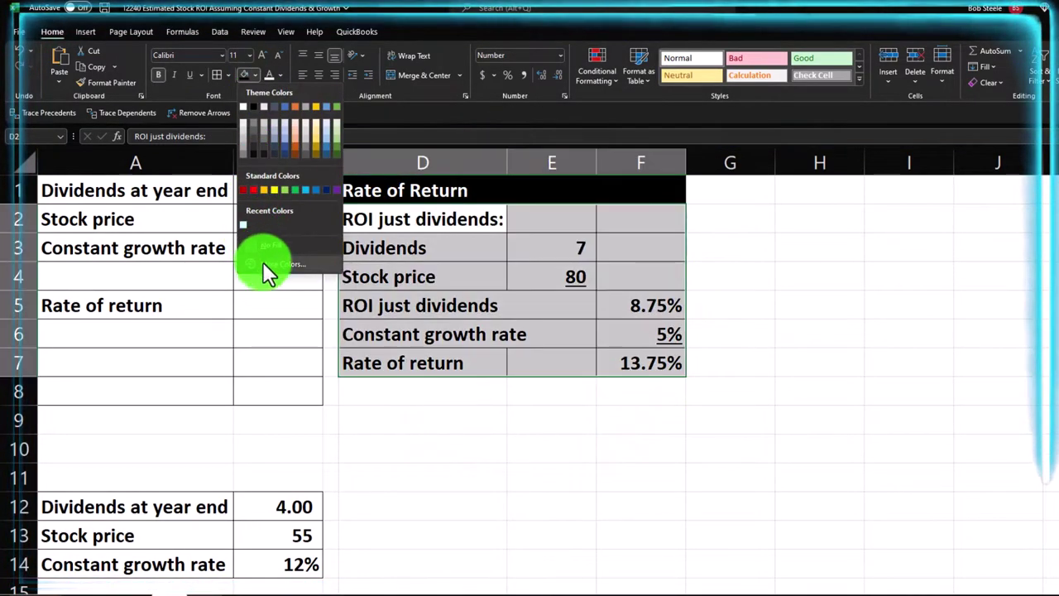
click(263, 263)
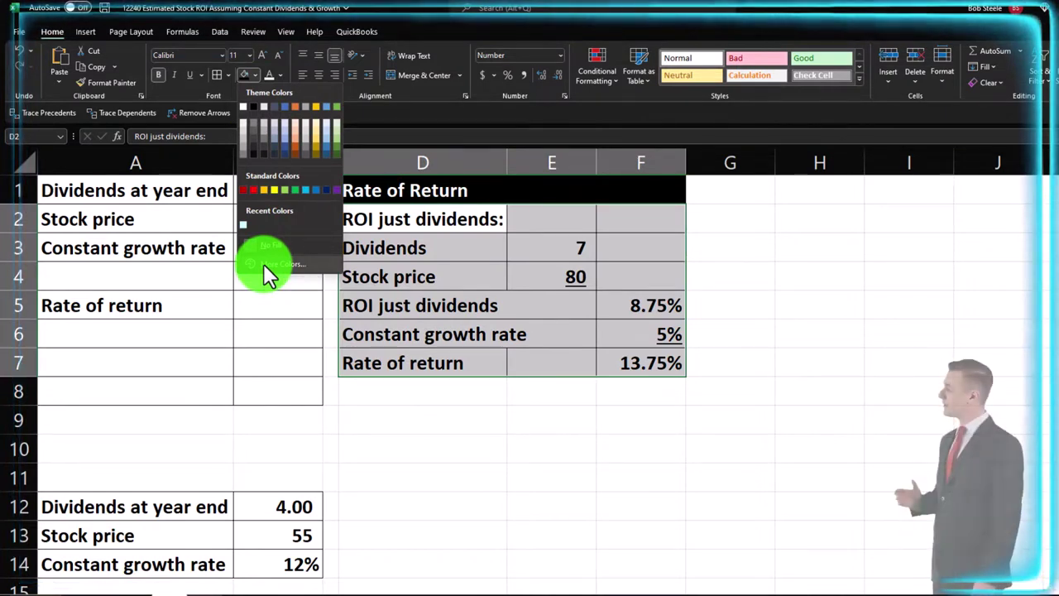
drag(649, 289, 811, 251)
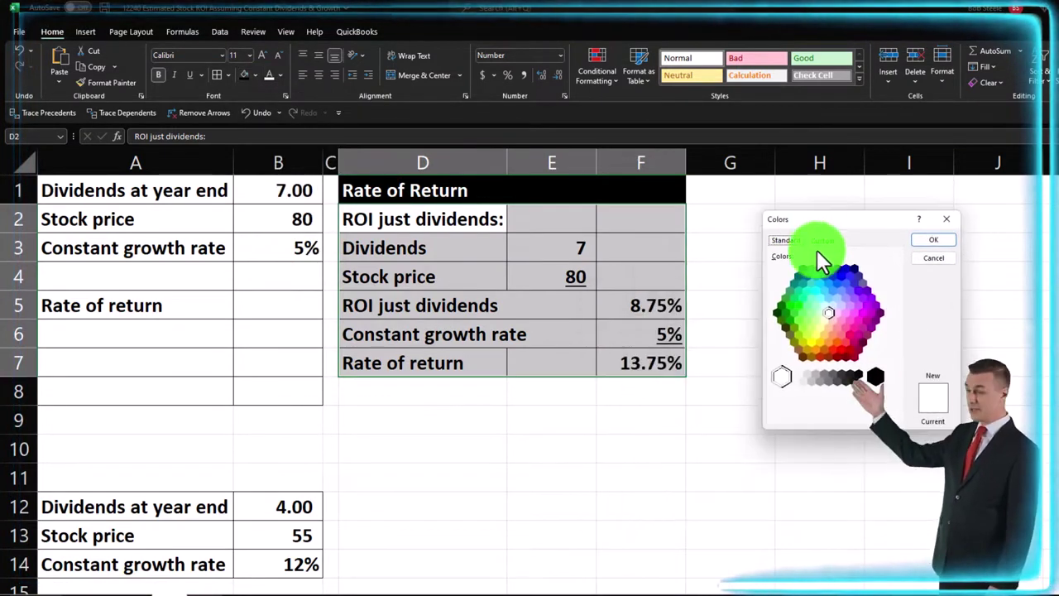
click(823, 303)
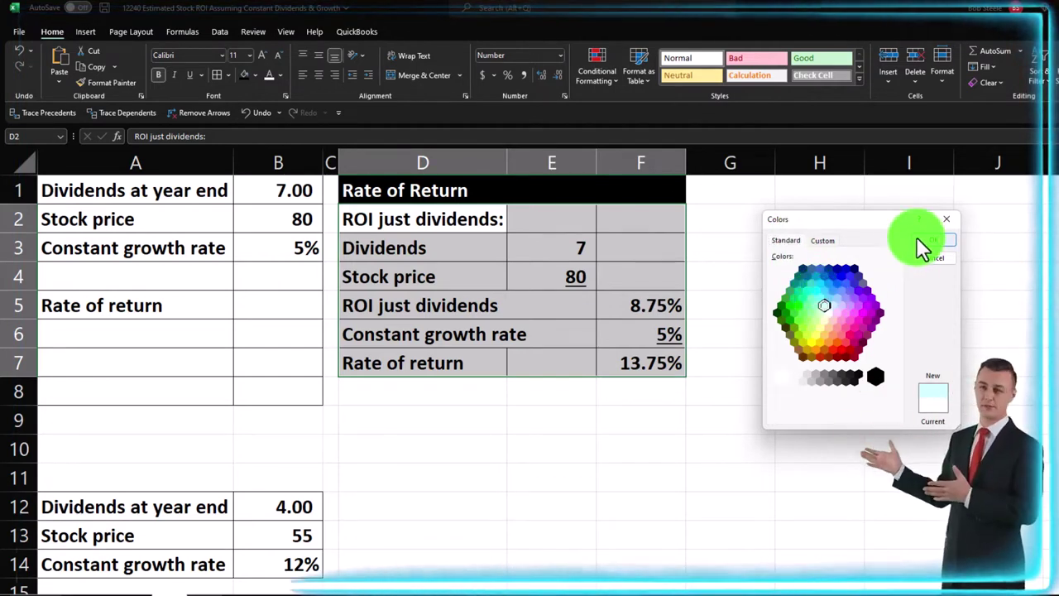
click(919, 239)
click(788, 307)
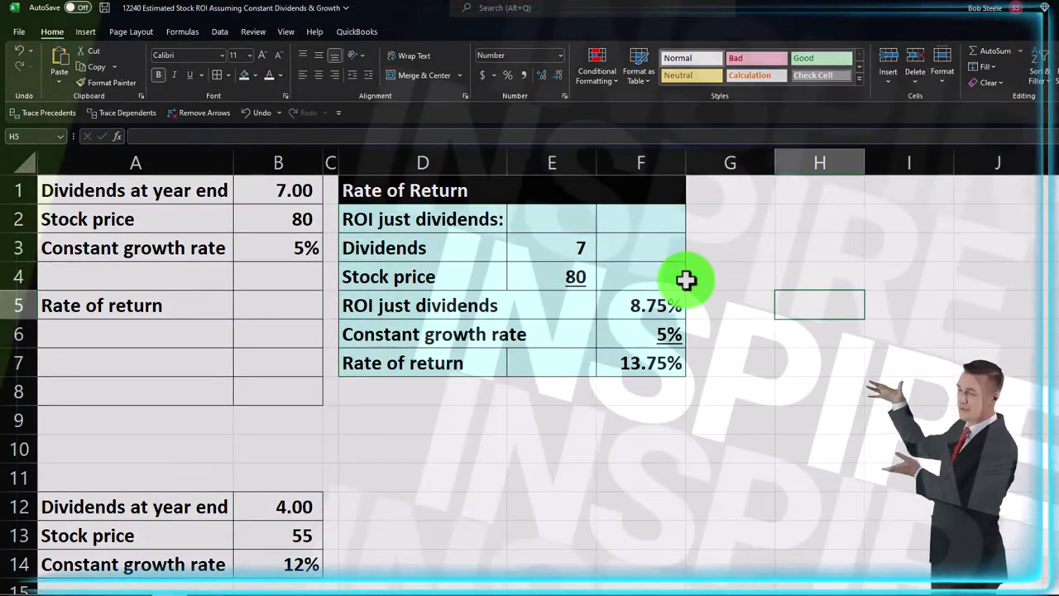
Step: Narrow columns E and F of the Rate of Return table
click(673, 269)
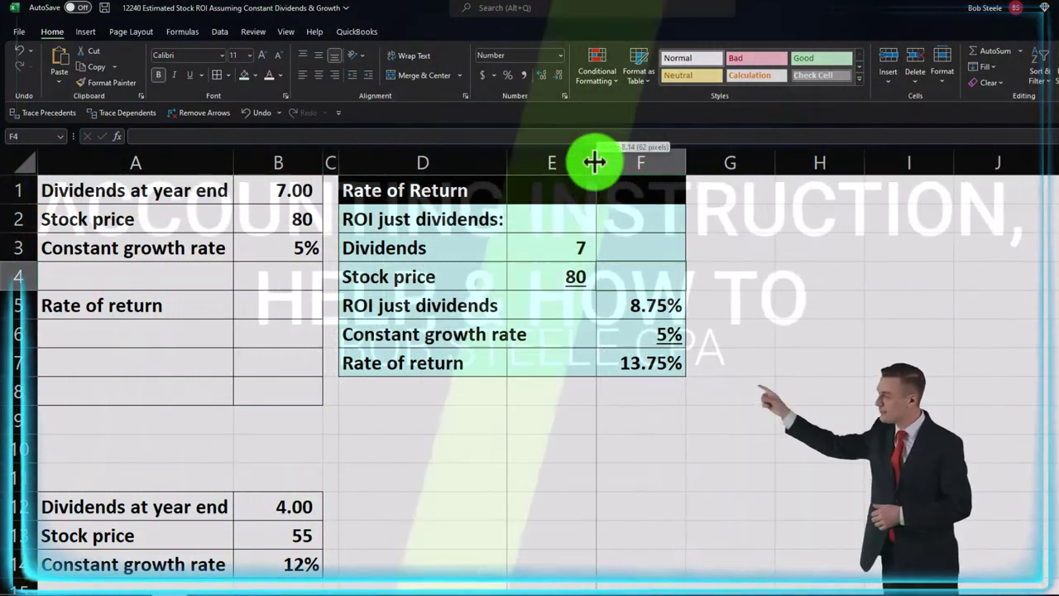
drag(596, 163, 564, 167)
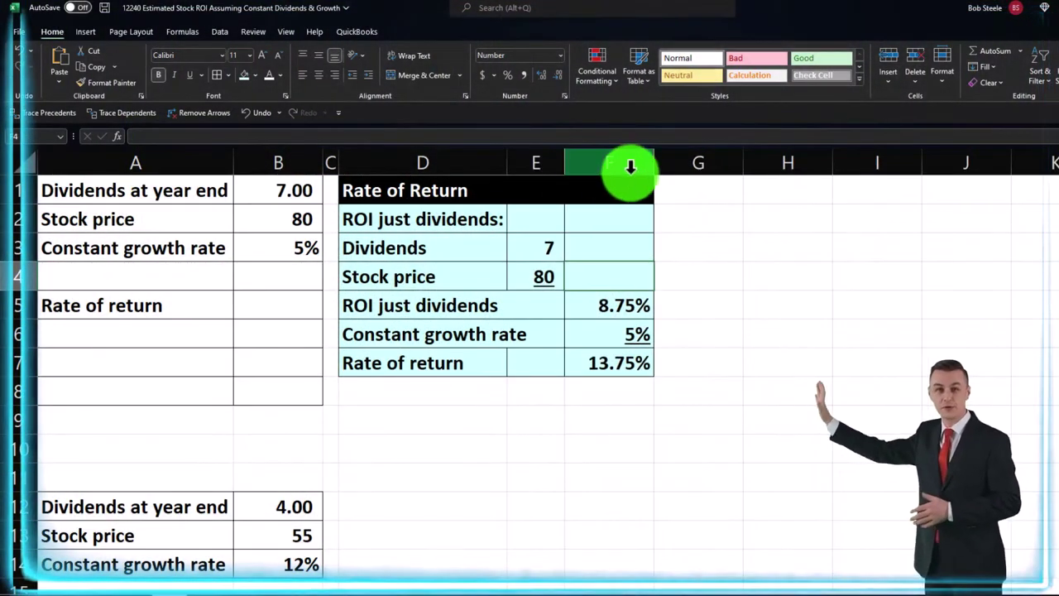
drag(652, 162, 643, 166)
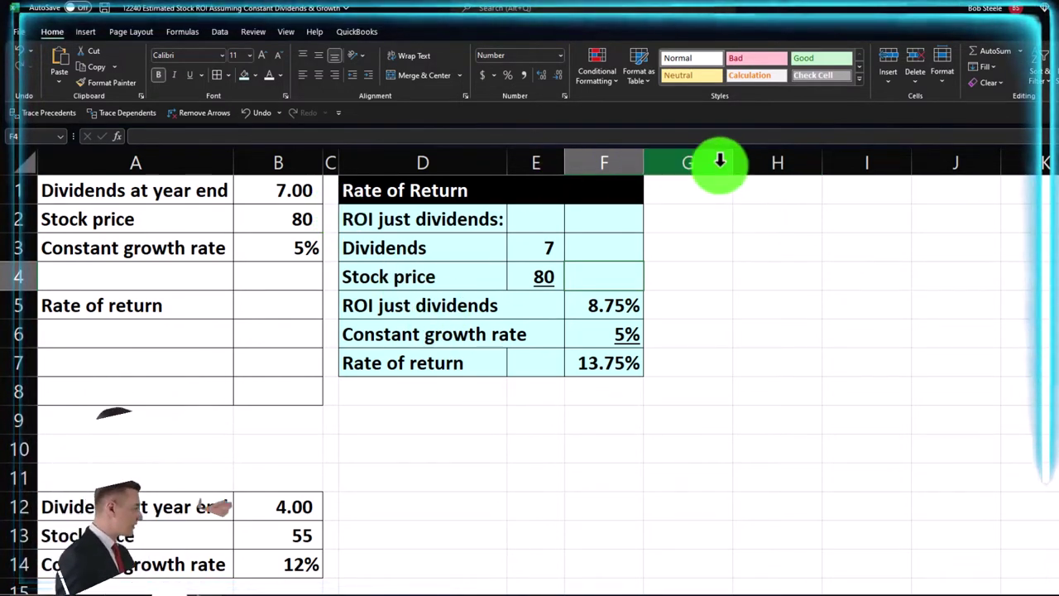
Step: Copy column C's narrow width onto column G with Format Painter
click(331, 163)
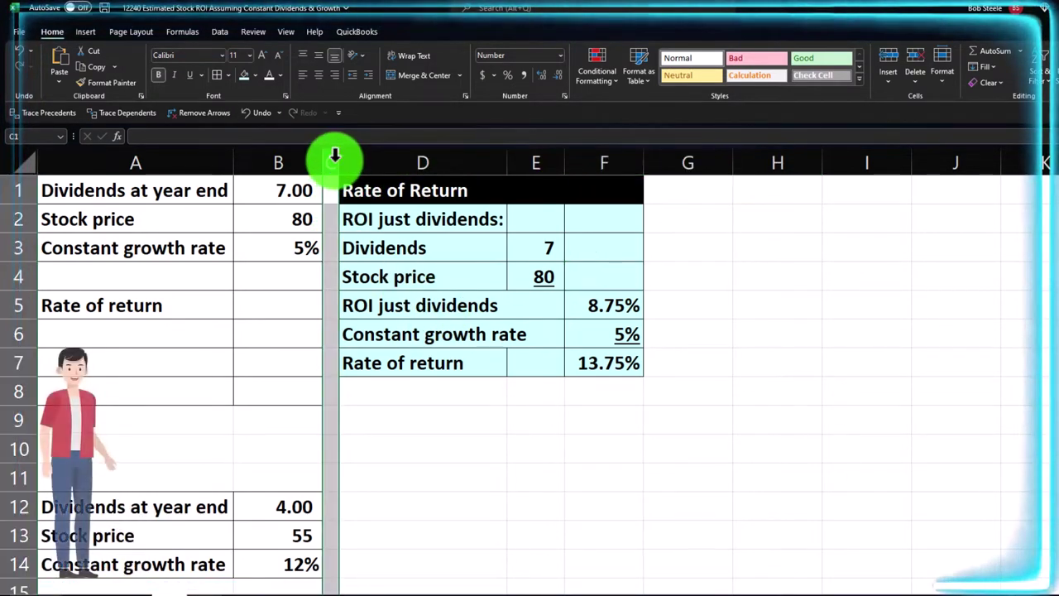
click(87, 84)
click(674, 163)
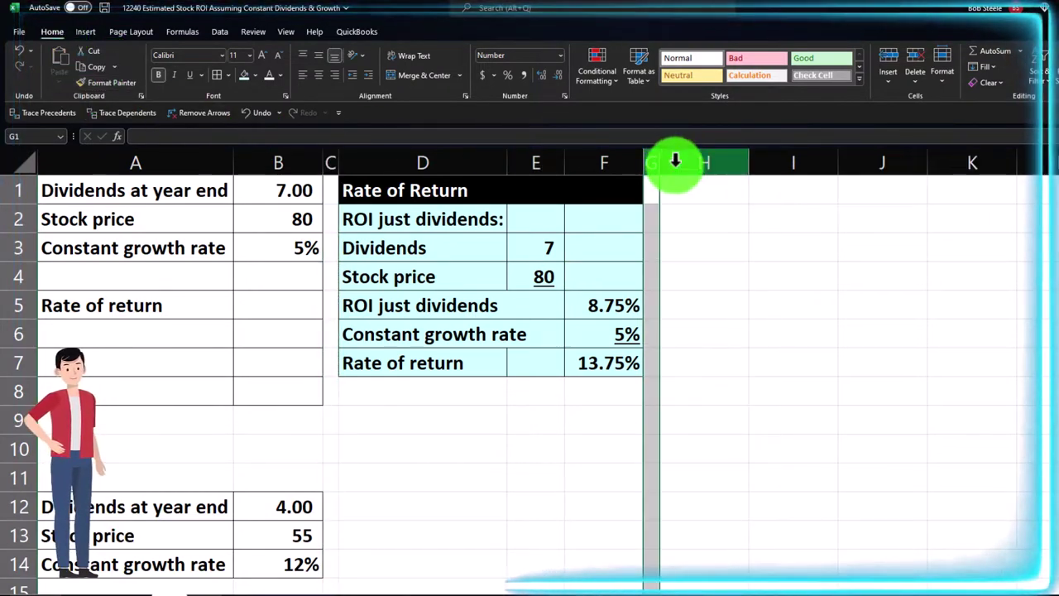
click(697, 192)
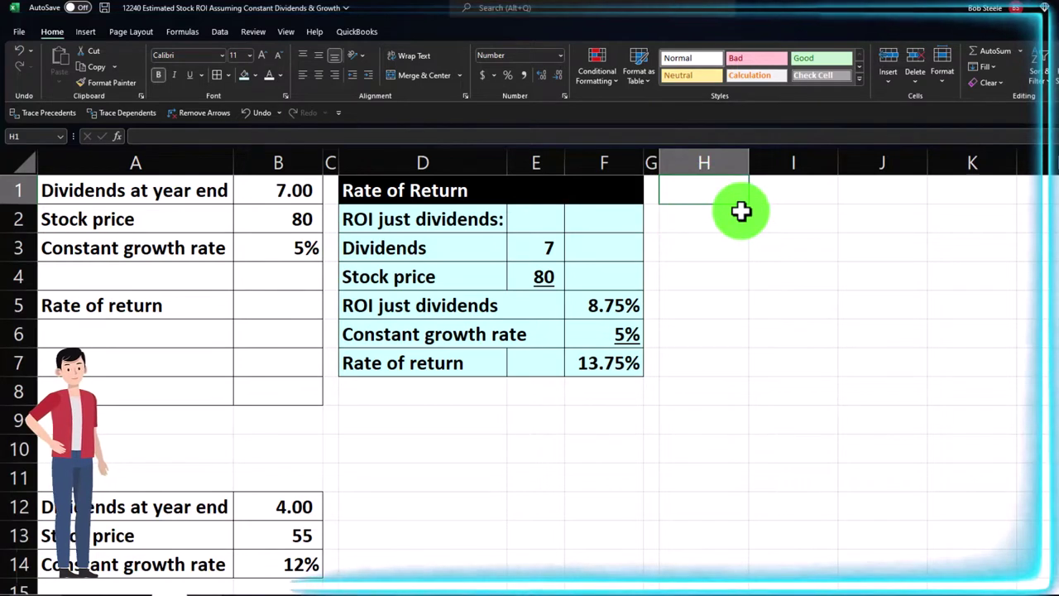
Step: Enter 'Annuity ROI just div' in H1 and widen column H to fit it
text(An)
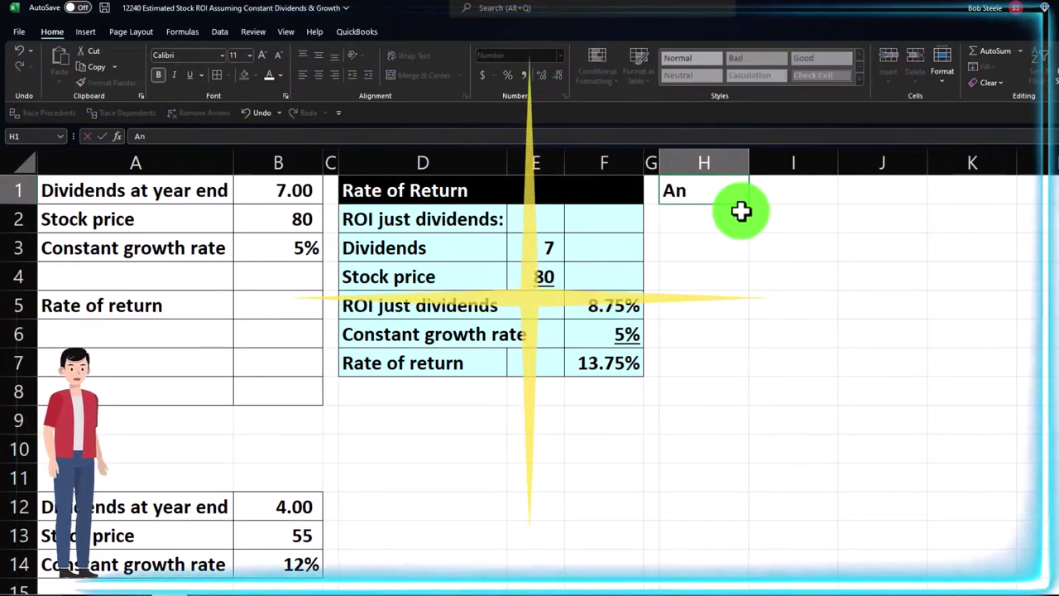
text(nuity ROI just div)
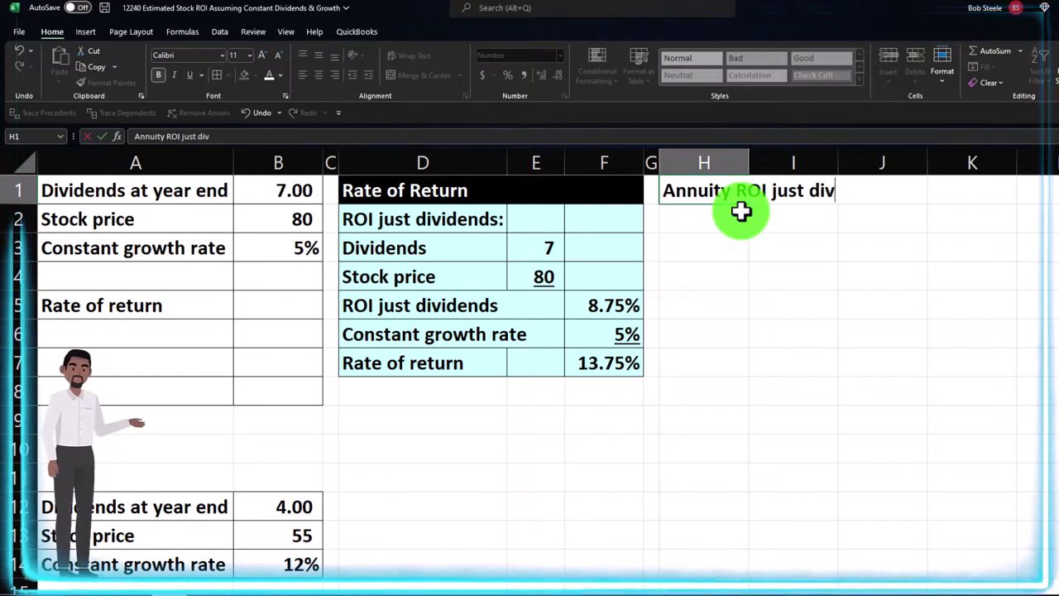
key(Return)
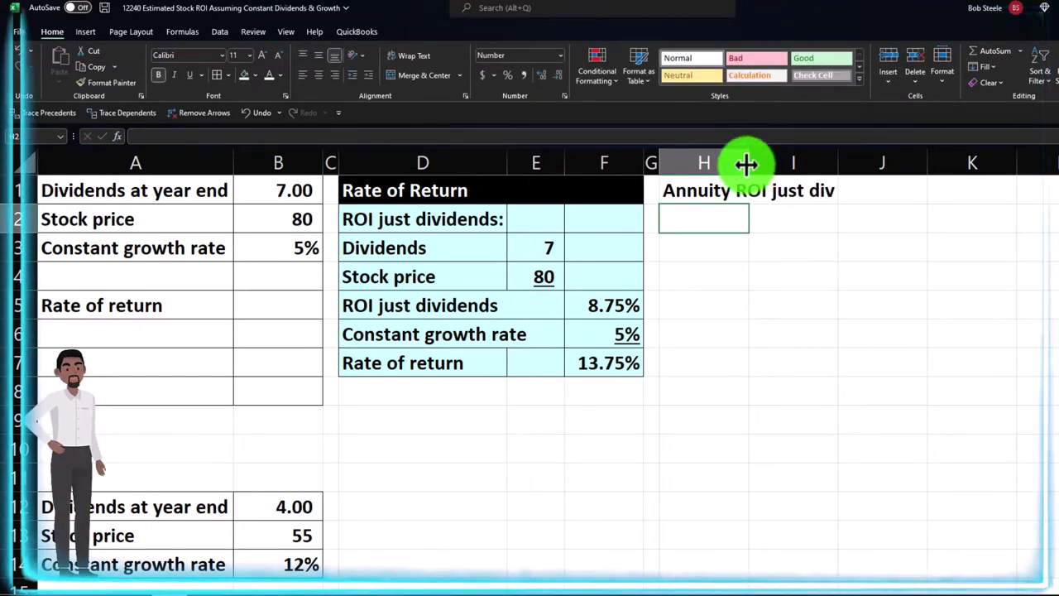
drag(748, 163, 850, 158)
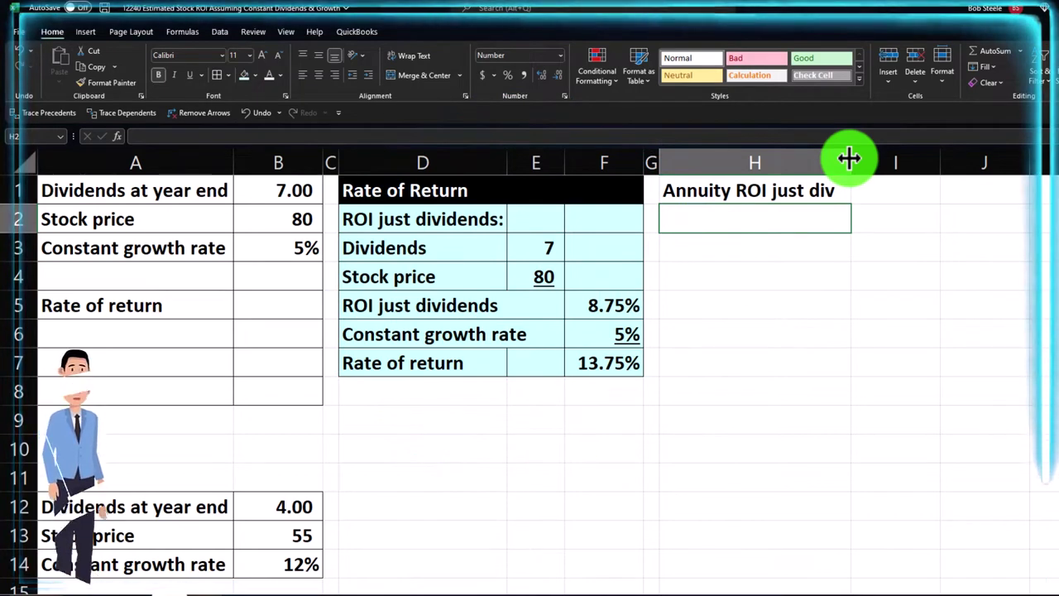
click(282, 192)
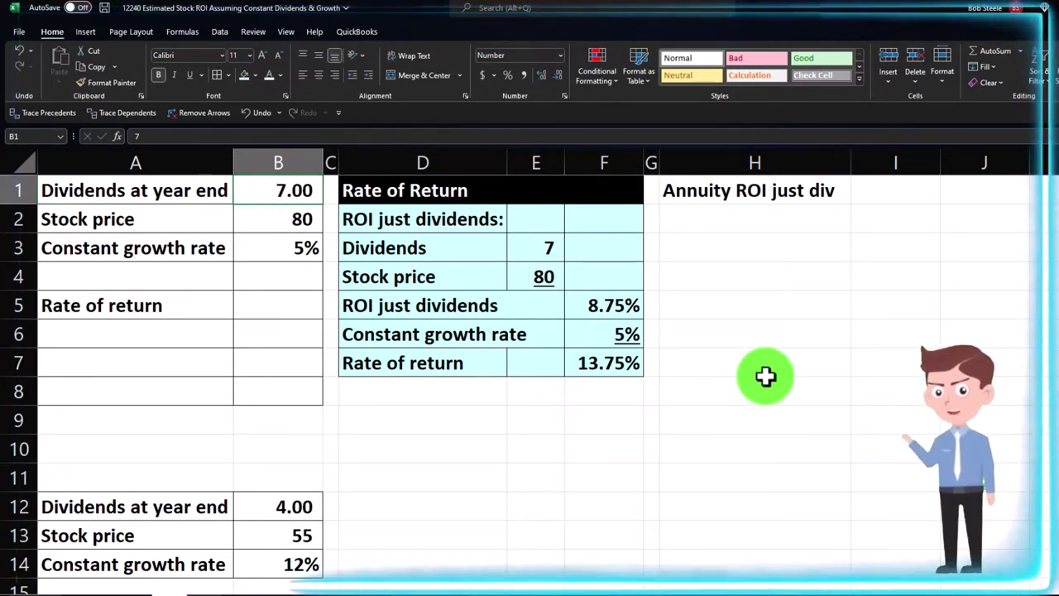
Step: Enter =-PV(F5,100,B1) in I1, giving a present value of 80
key(Right)
key(Right)
key(Right)
key(Right)
key(Right)
key(Right)
key(Right)
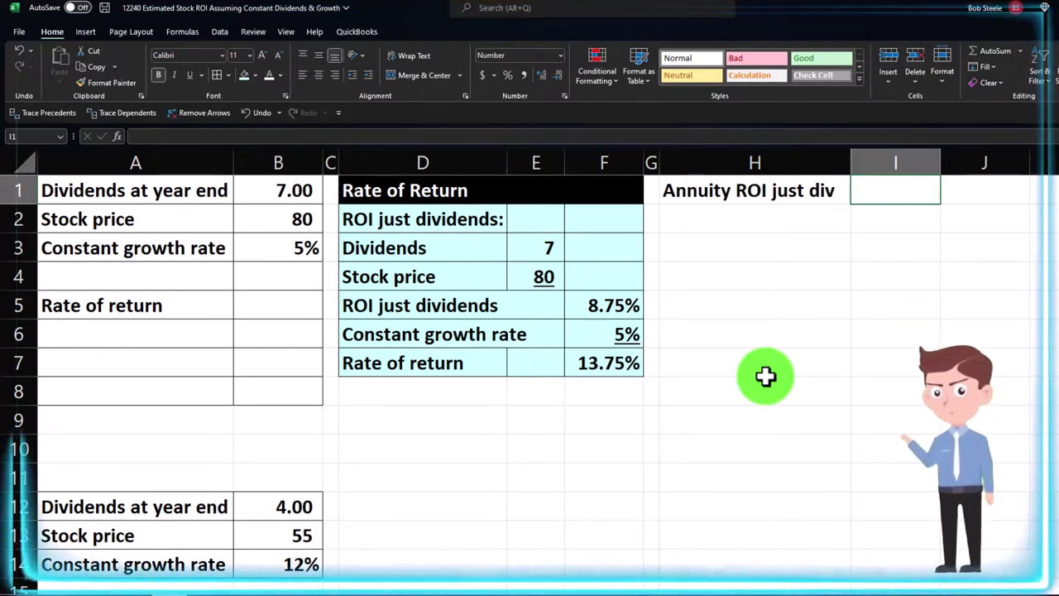
text(-pv()
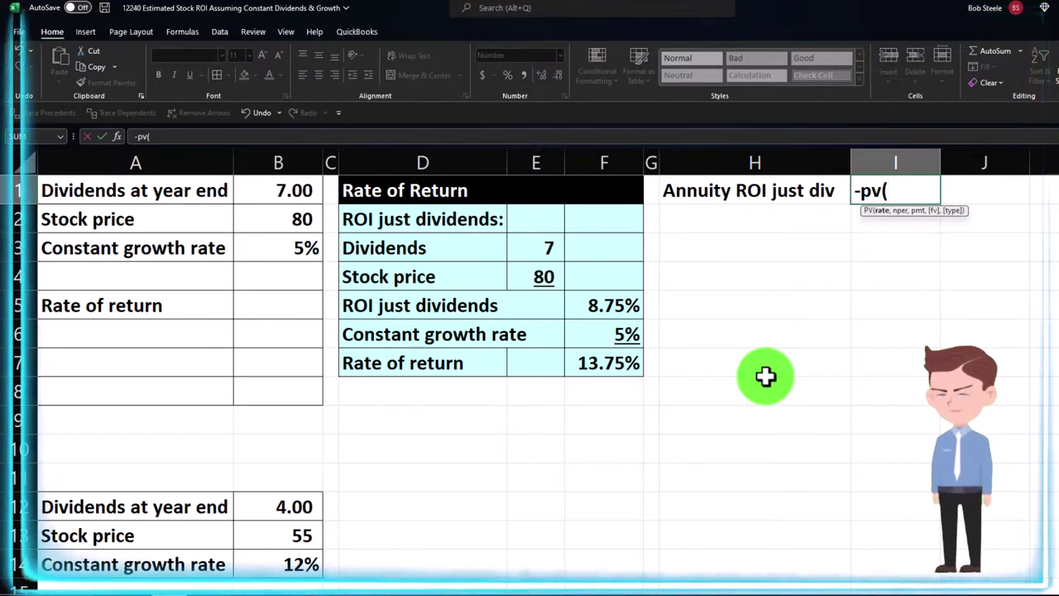
key(Down)
key(Down)
key(Left)
key(Left)
key(Left)
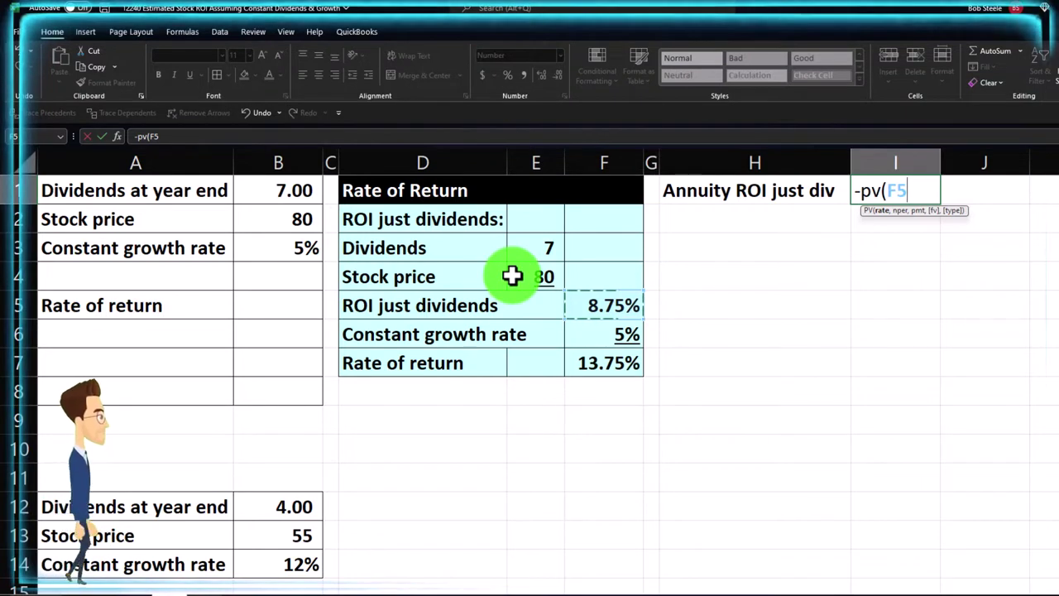
text(,1)
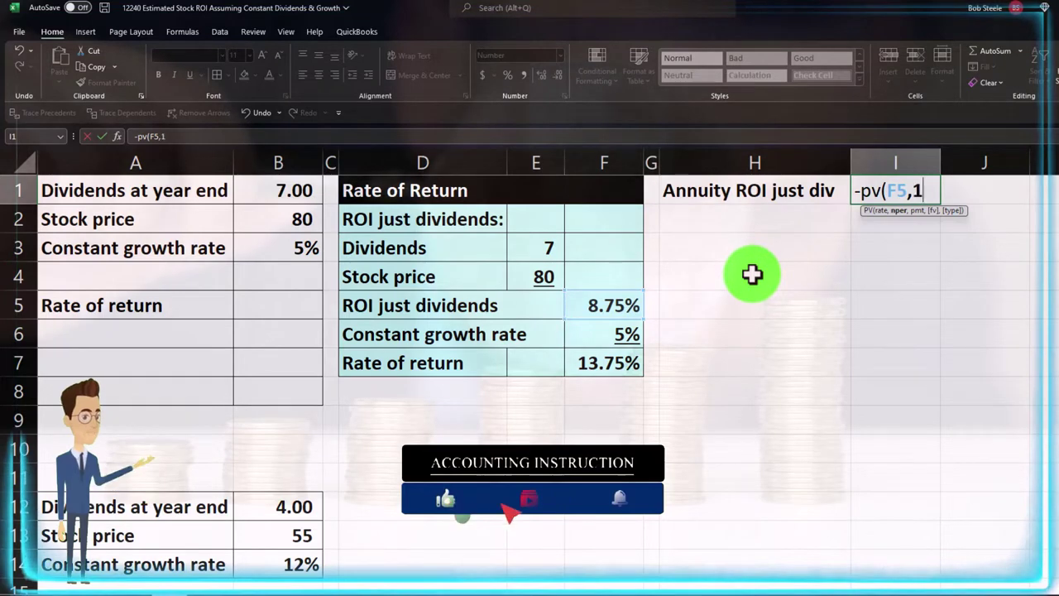
text(00)
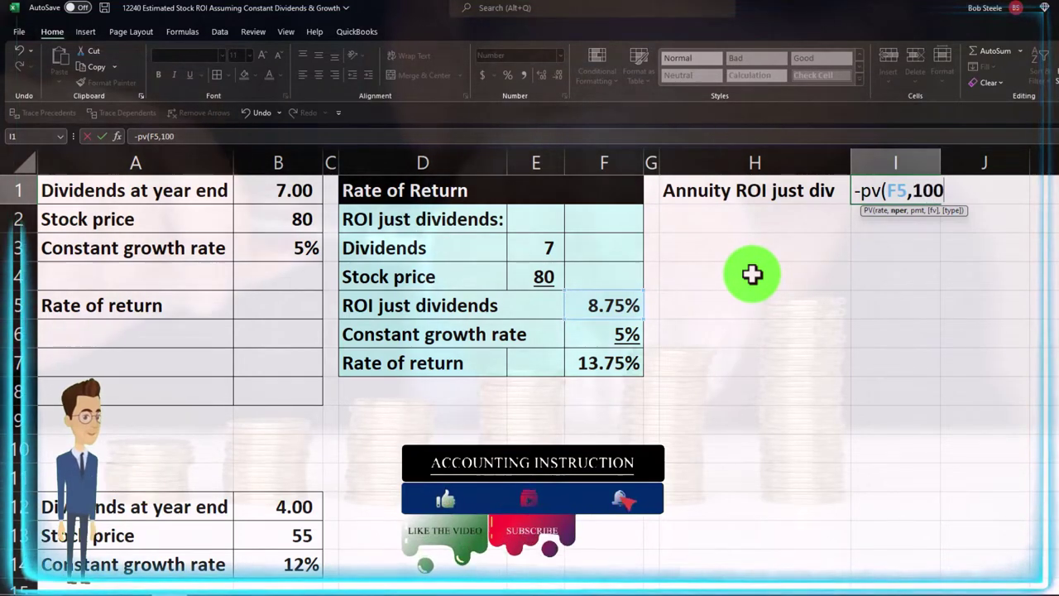
text(,B1)
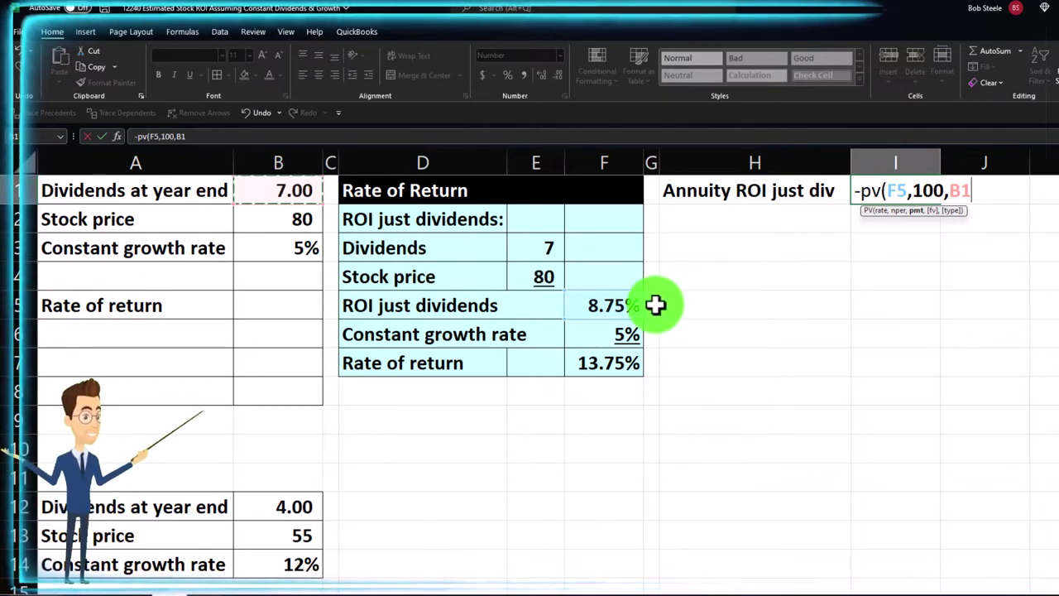
key(Return)
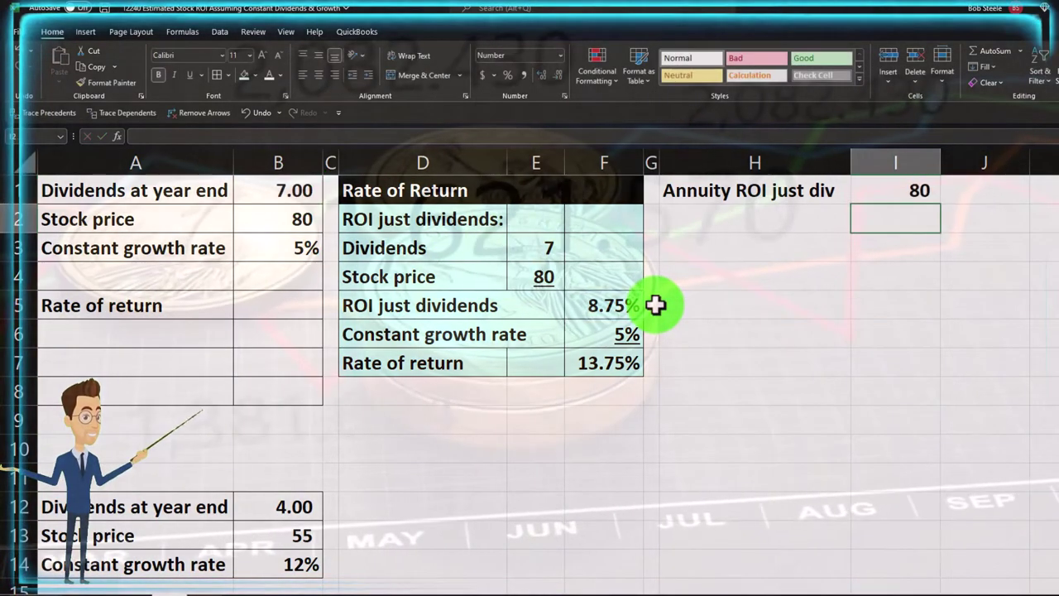
key(Up)
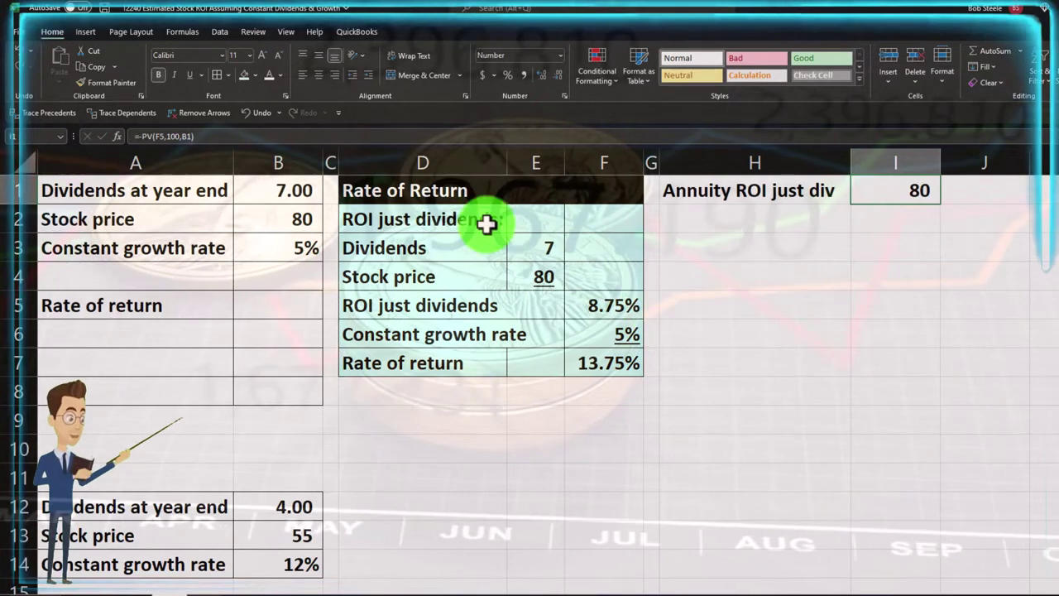
Step: Show I1 with two decimals as 80.00, then recheck E3:E4, F5 and I1's formula
click(540, 75)
click(541, 74)
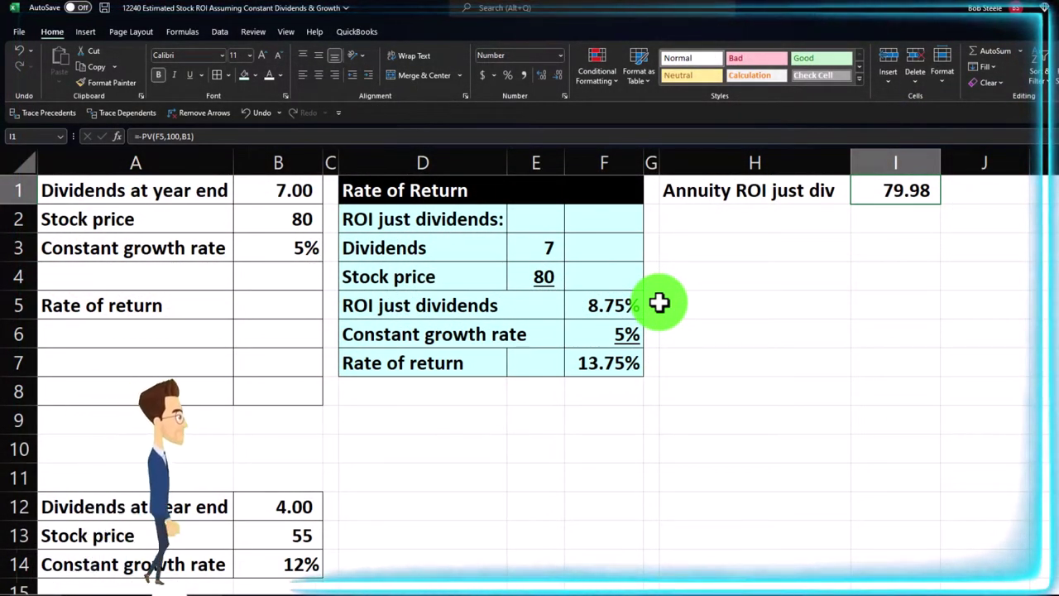
drag(542, 244, 539, 270)
key(Delete)
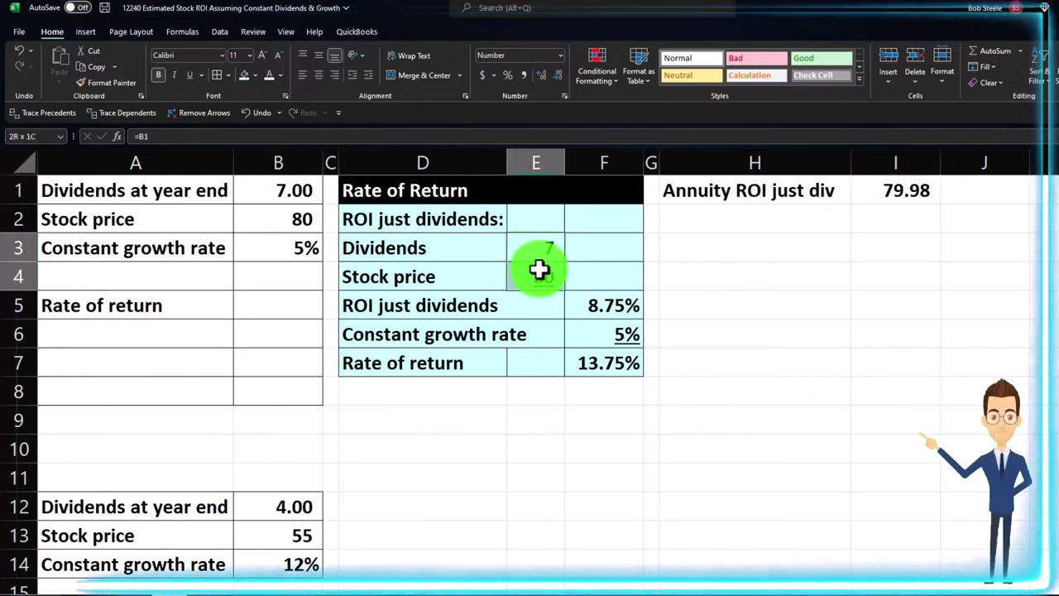
text(7 80)
click(634, 306)
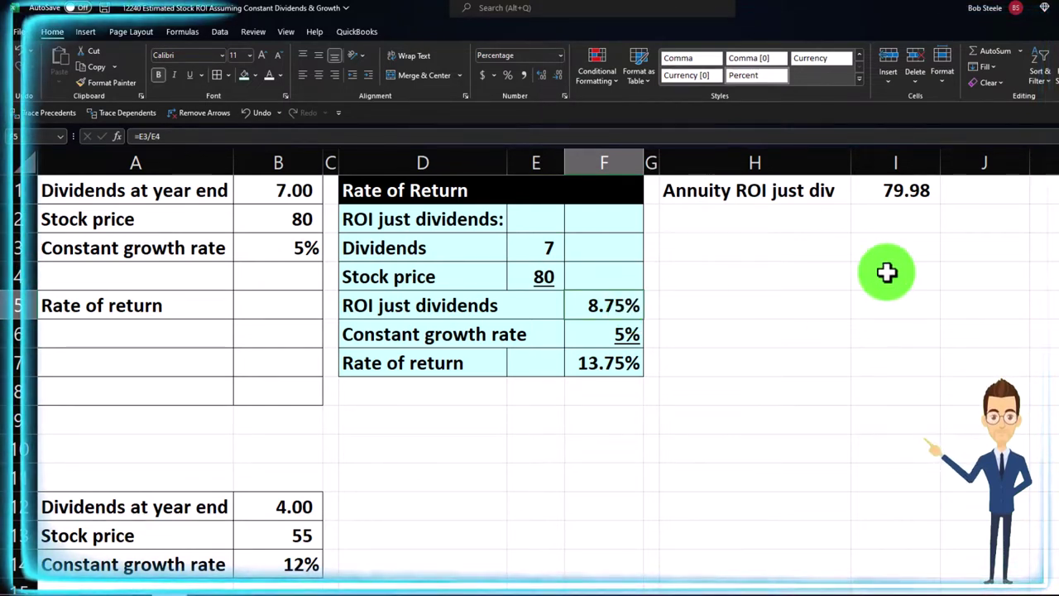
click(933, 191)
double_click(933, 192)
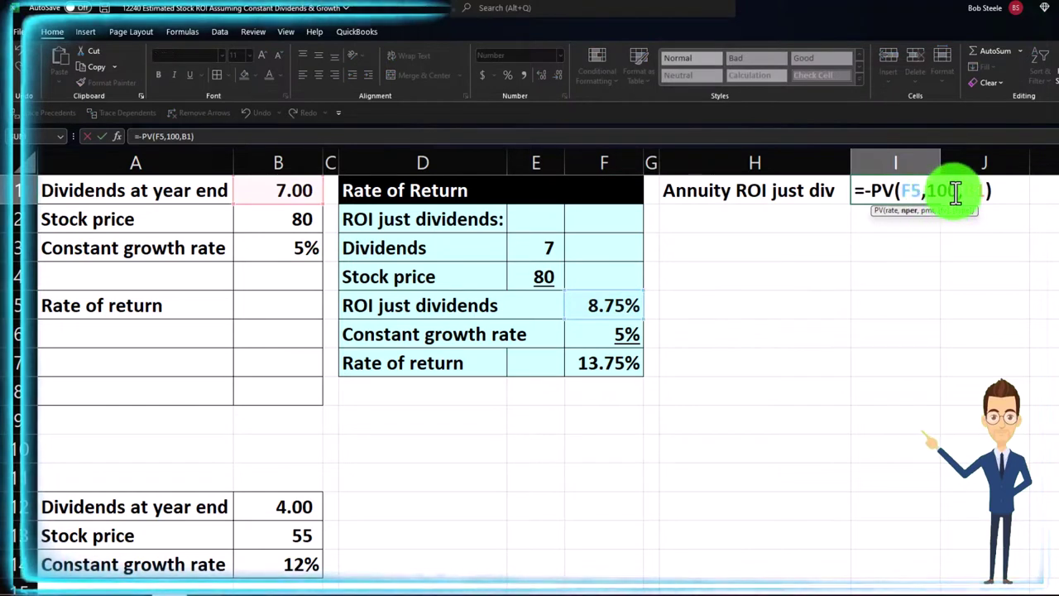
key(Return)
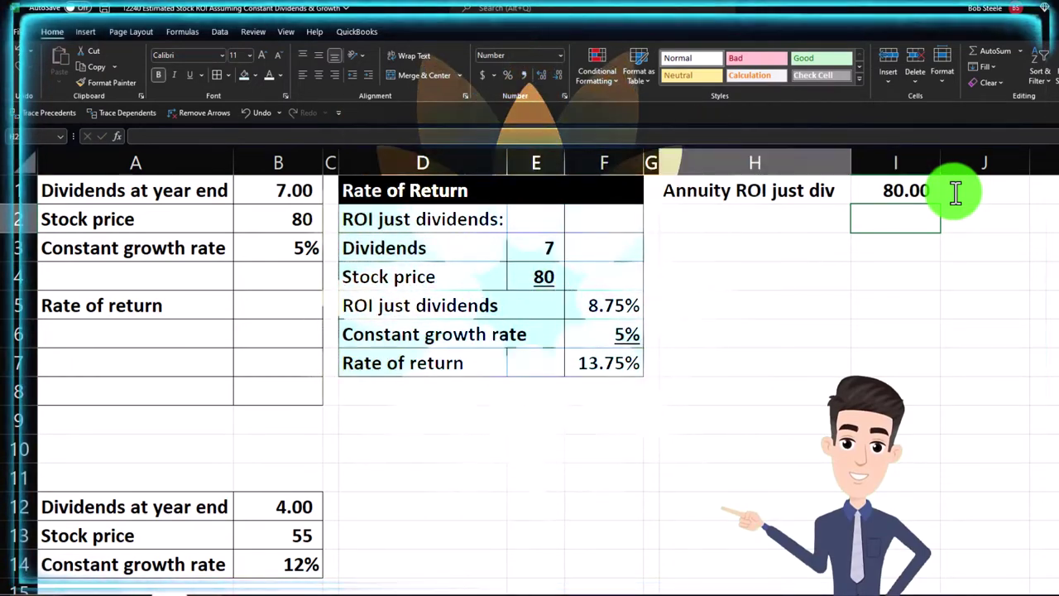
key(Left)
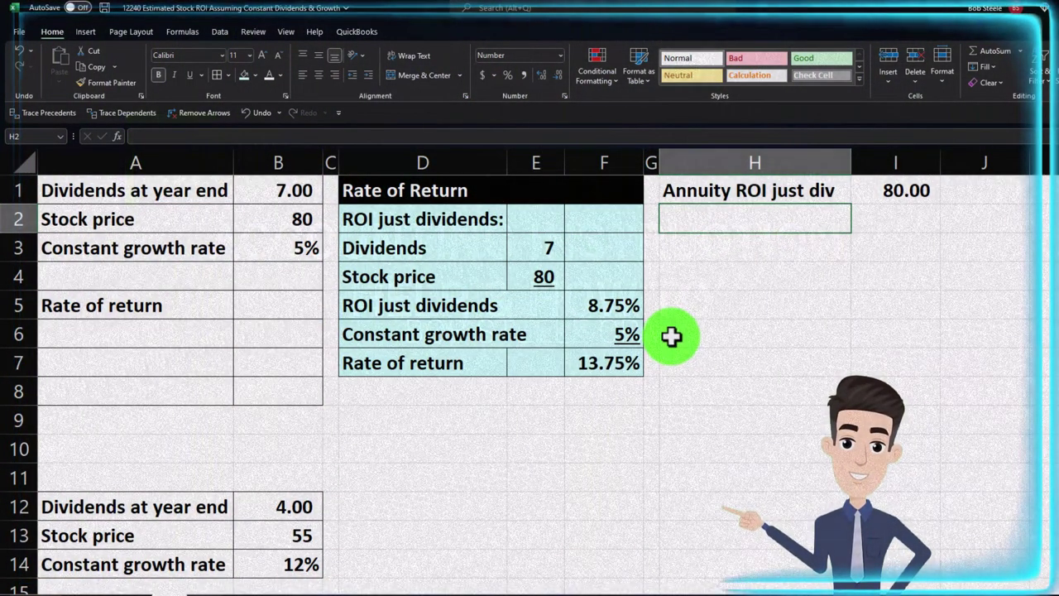
Step: Label H2 'Annuity ROI div & growth' and widen column H to fit it
text(Annuity)
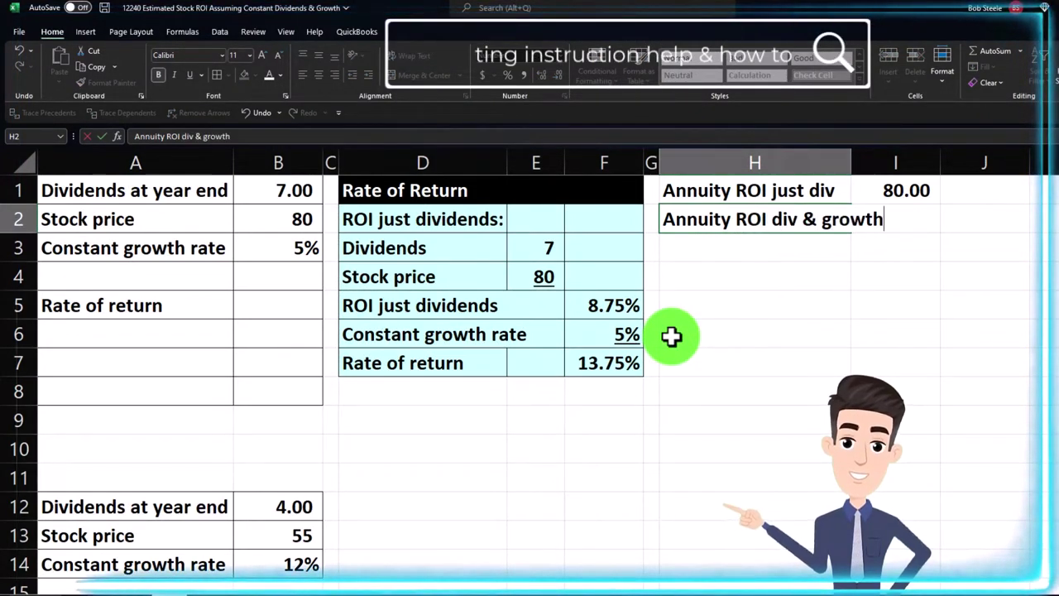
text(ROI div & growth)
key(Return)
drag(852, 163, 884, 162)
Step: Enter =-PV(F7,100,B1) in I2 and show the 50.91 result to two decimals
click(919, 214)
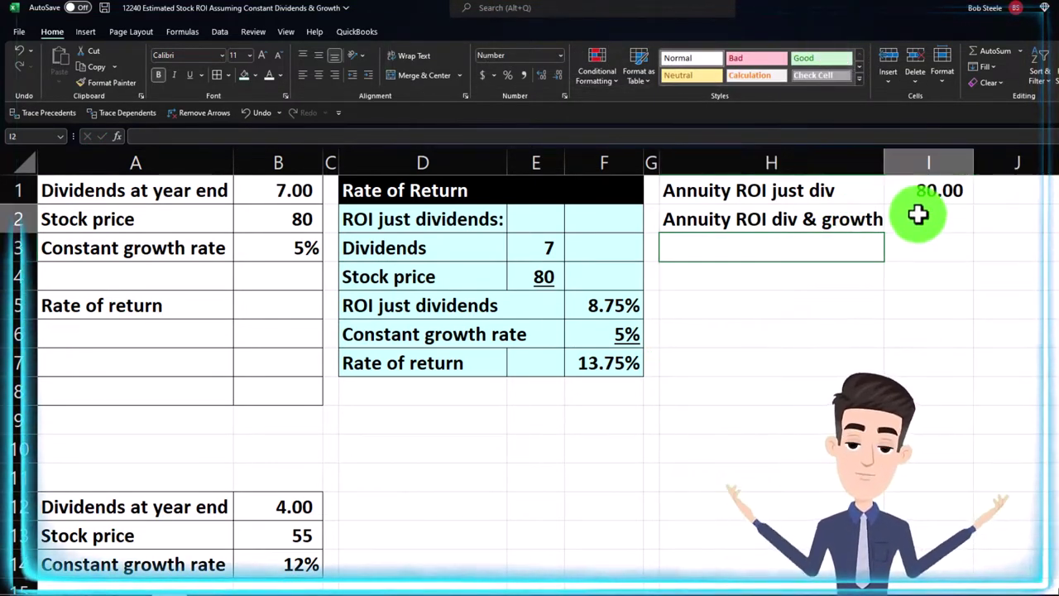
text(-p)
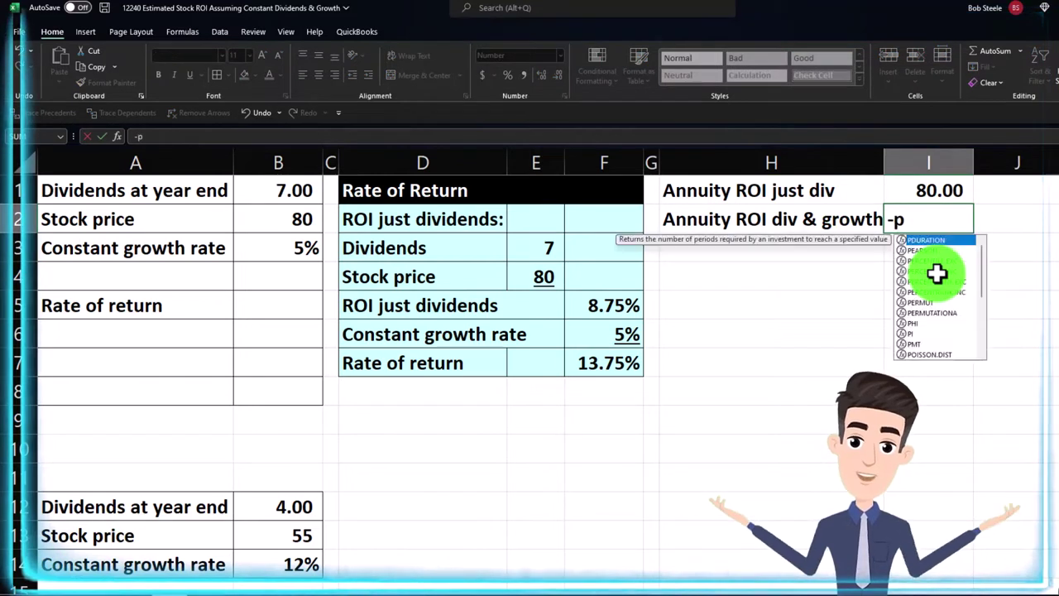
text(v(F7)
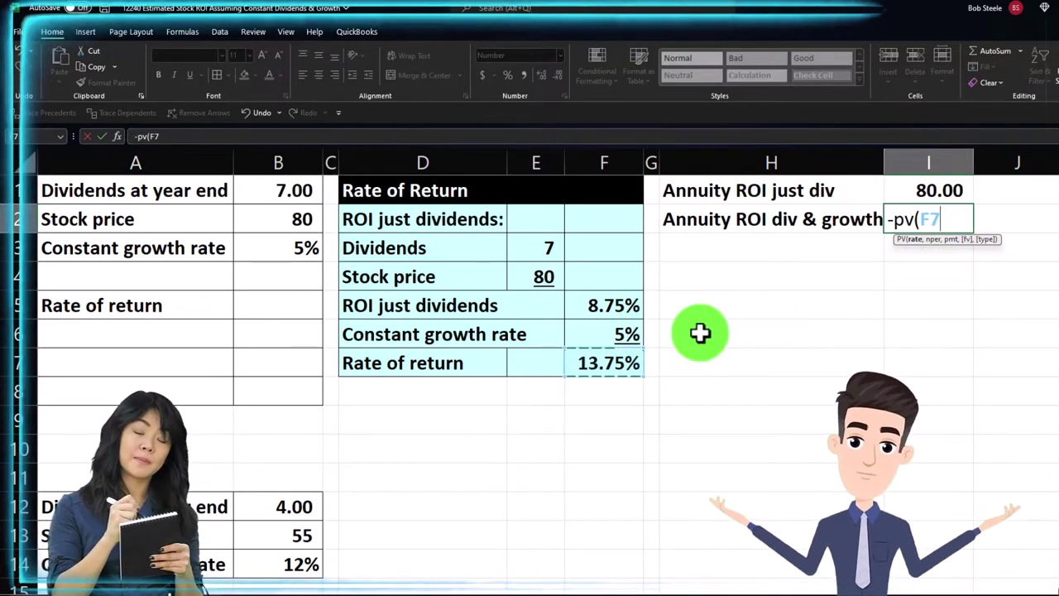
text(,)
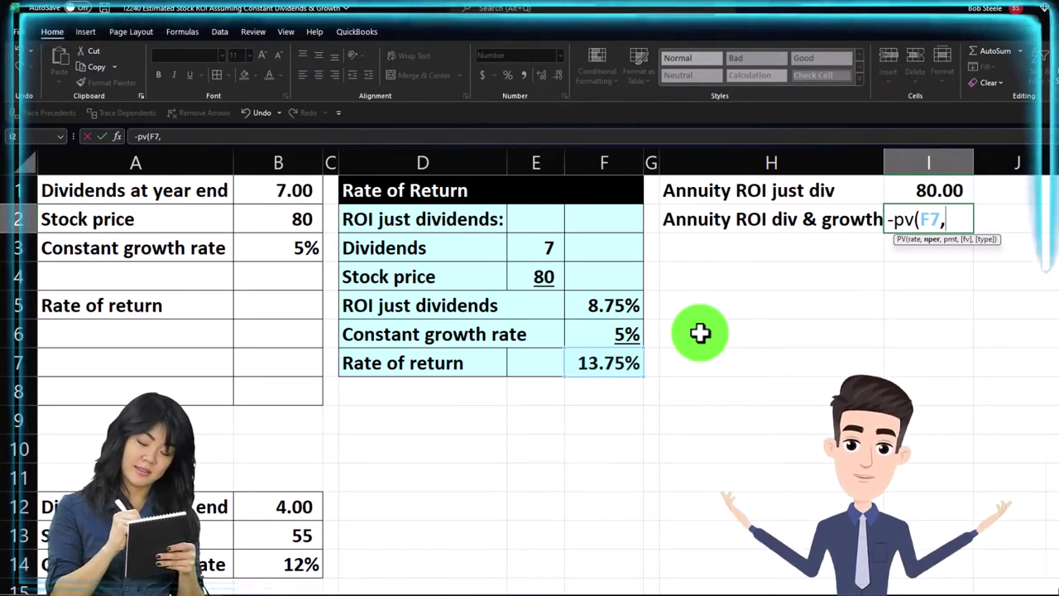
text(100,)
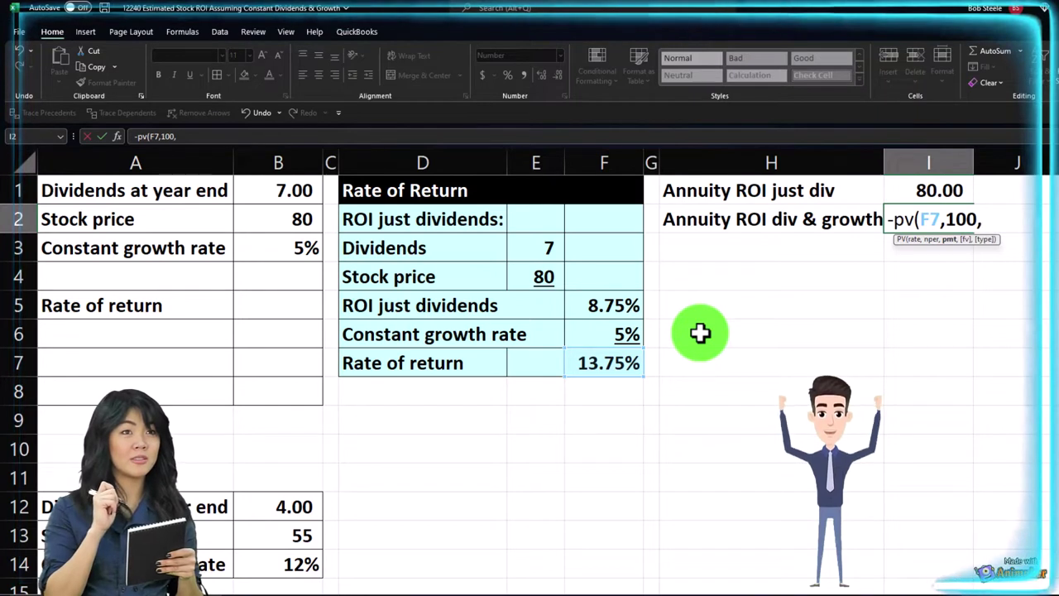
click(302, 195)
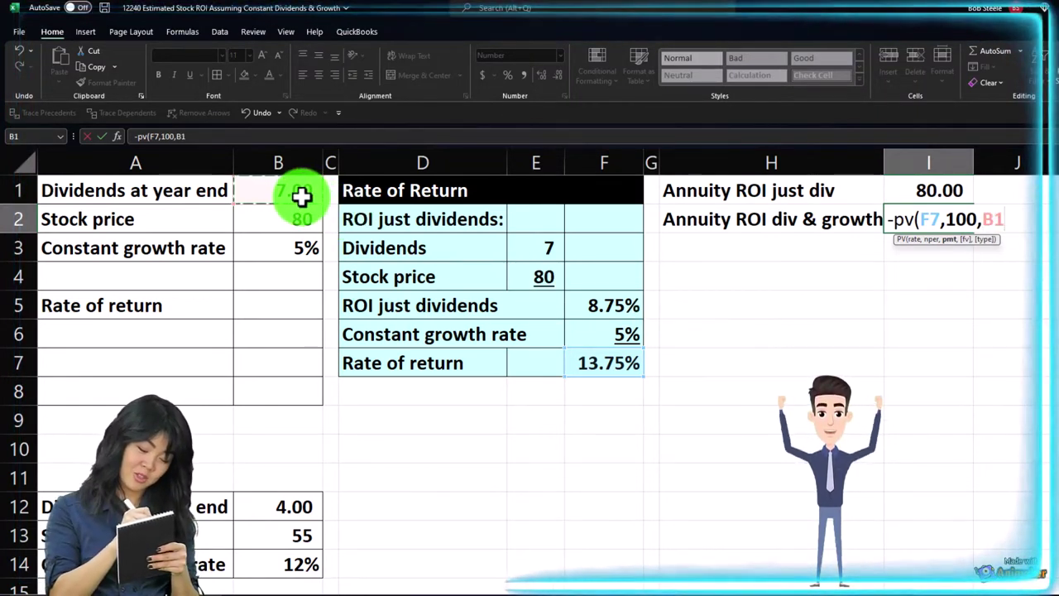
key(Return)
key(Up)
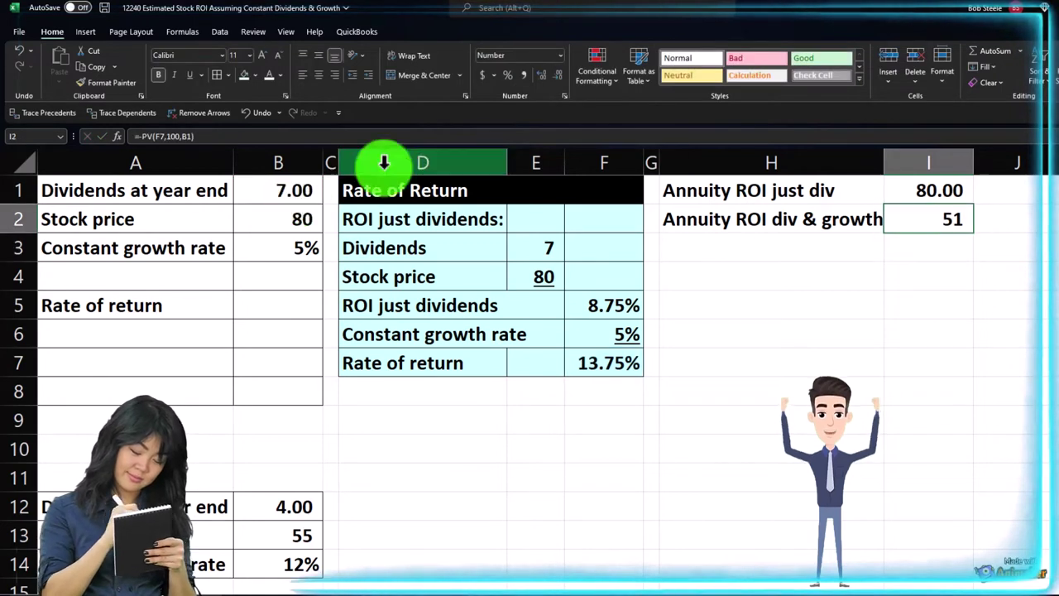
click(538, 77)
click(538, 76)
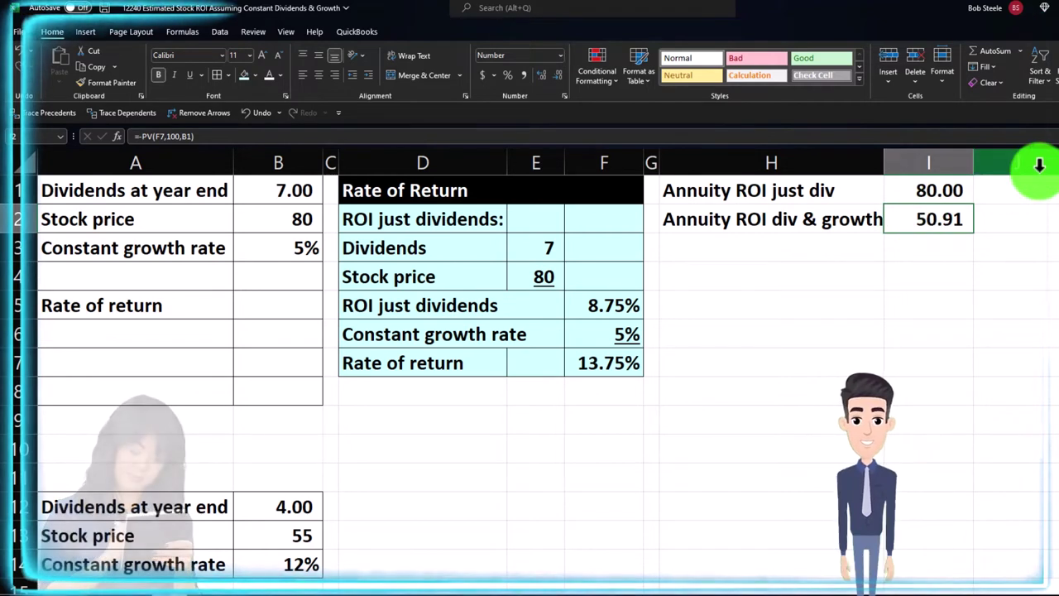
click(653, 162)
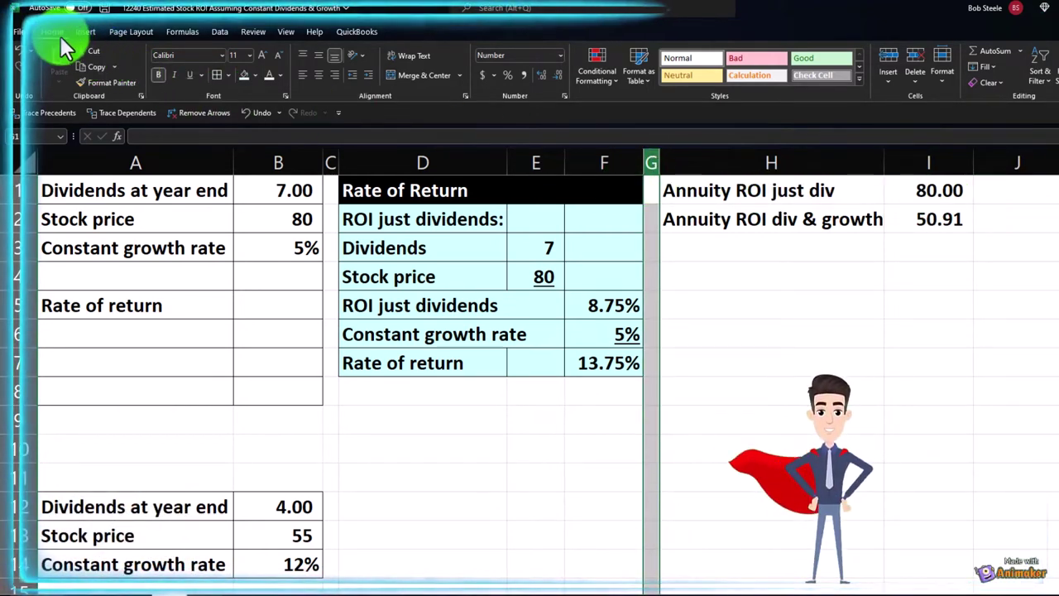
Step: Copy column G's grey divider format onto column J and label L1 'Total'
click(93, 83)
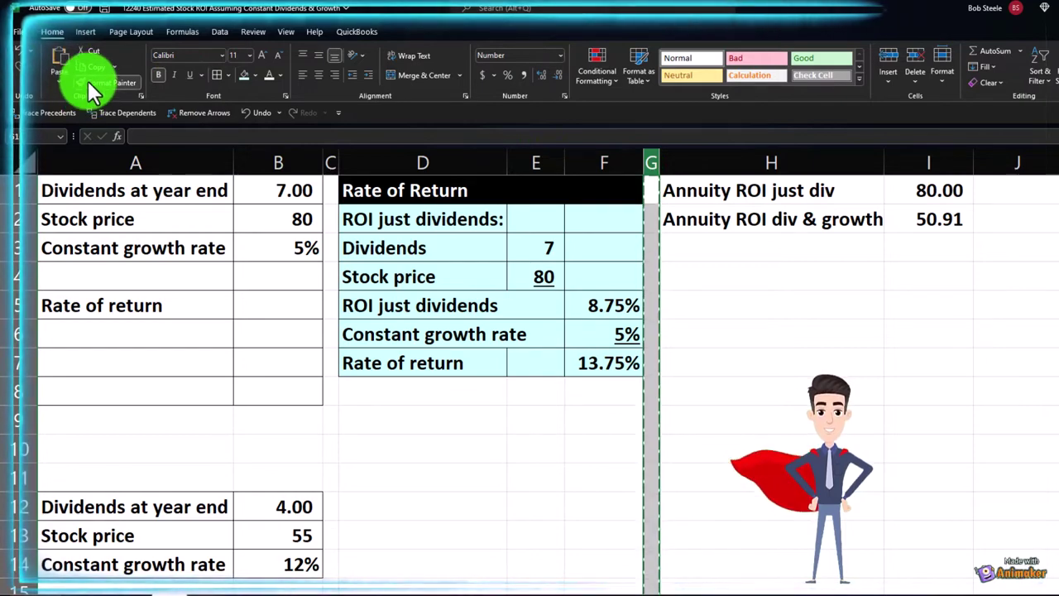
click(1003, 152)
key(Right)
key(Right)
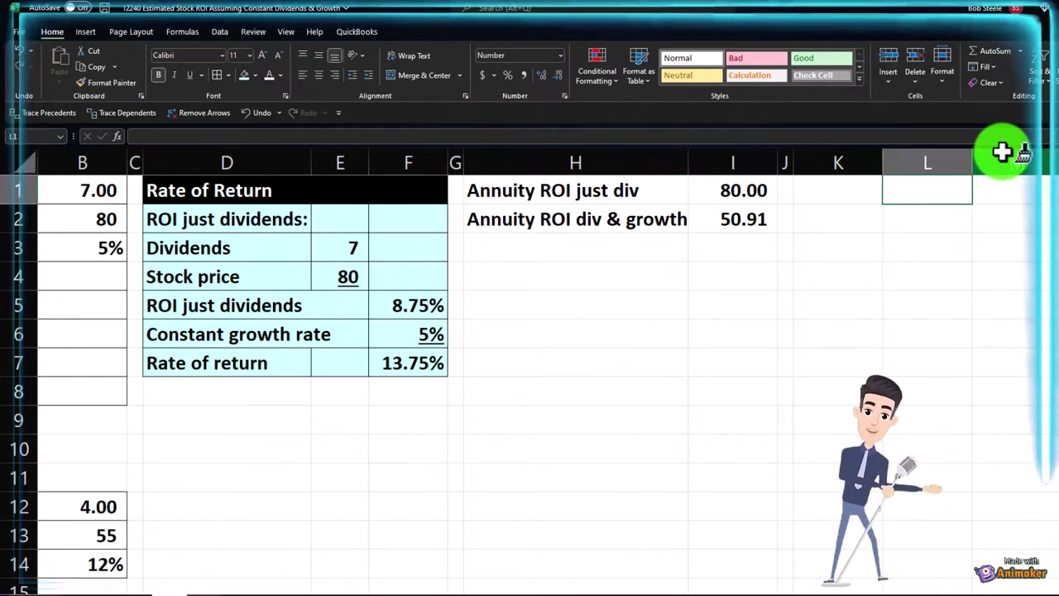
text(Total)
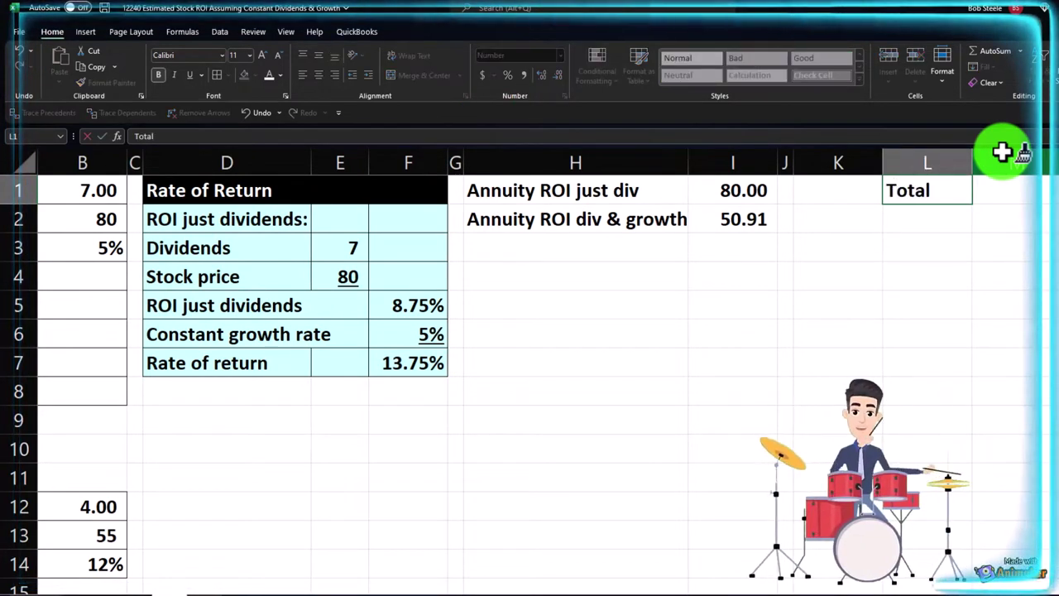
key(Tab)
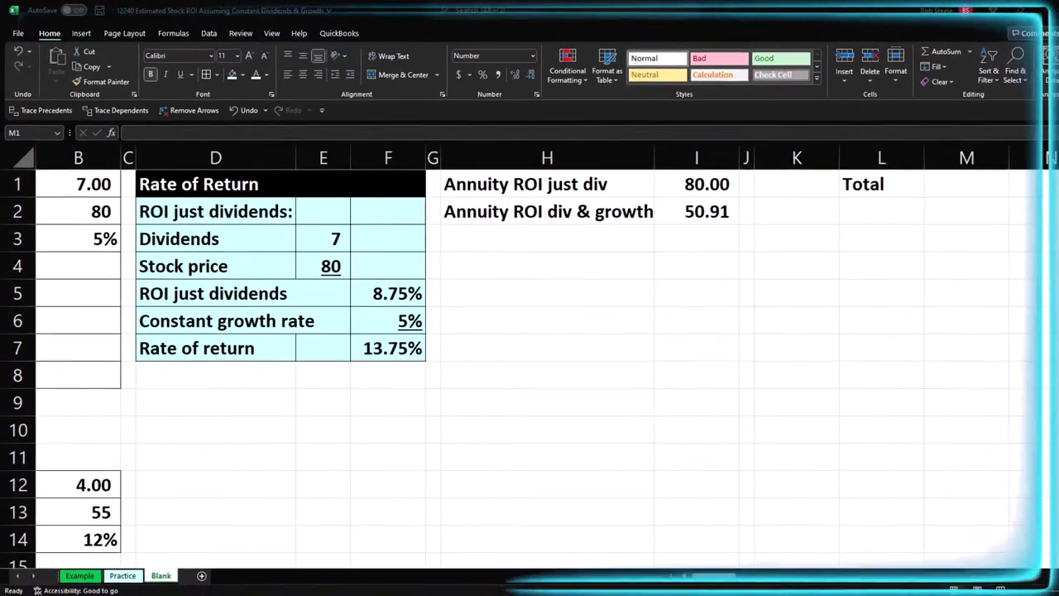
Step: Number the periods 1 to 100 across row 1, from M1 to DH1
text(1)
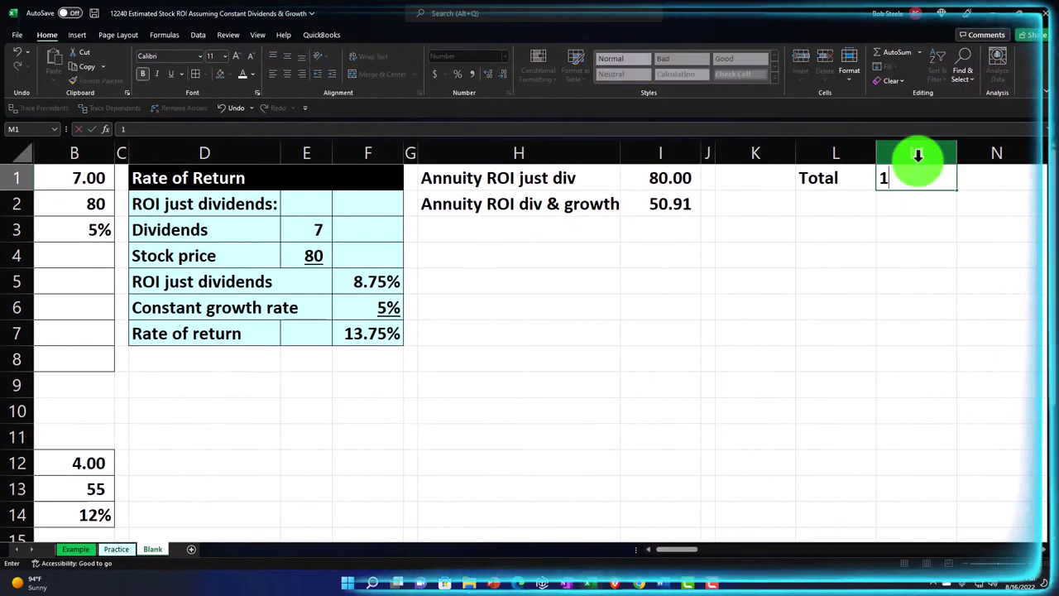
key(Tab)
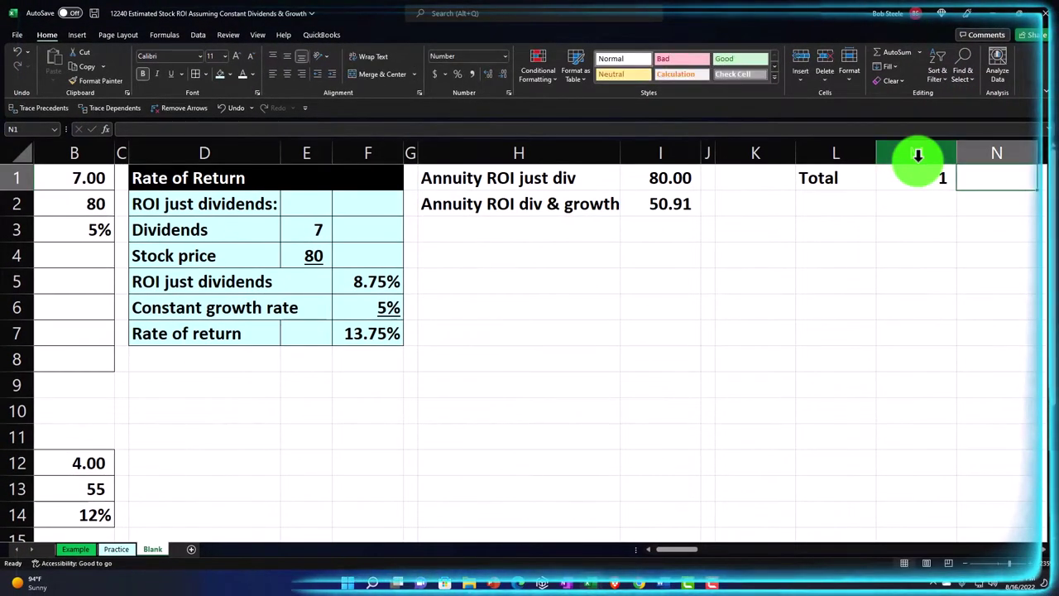
text(2)
key(Tab)
key(Left)
key(Left)
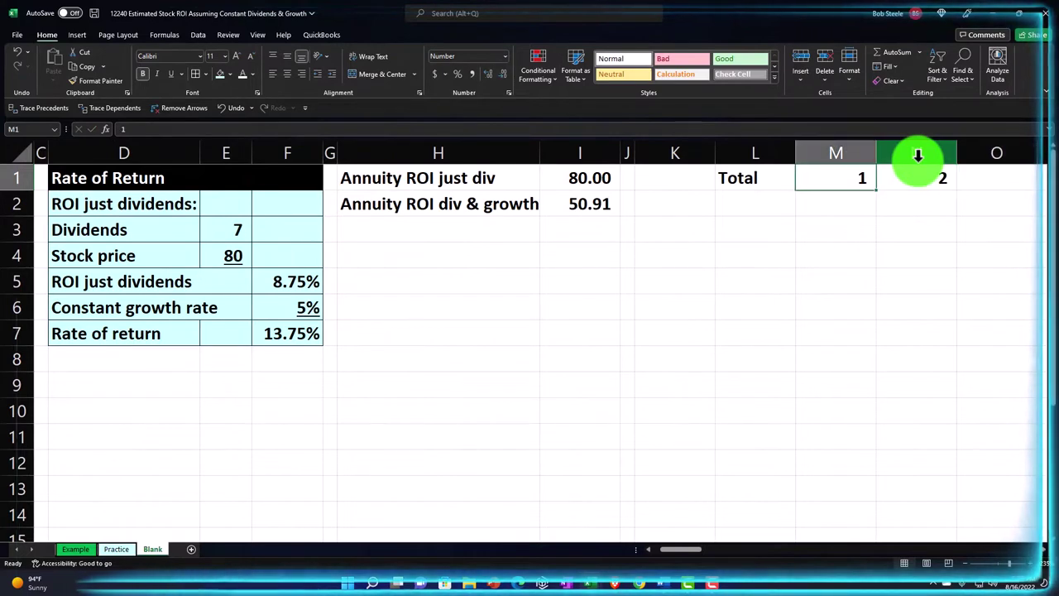
drag(852, 179, 956, 197)
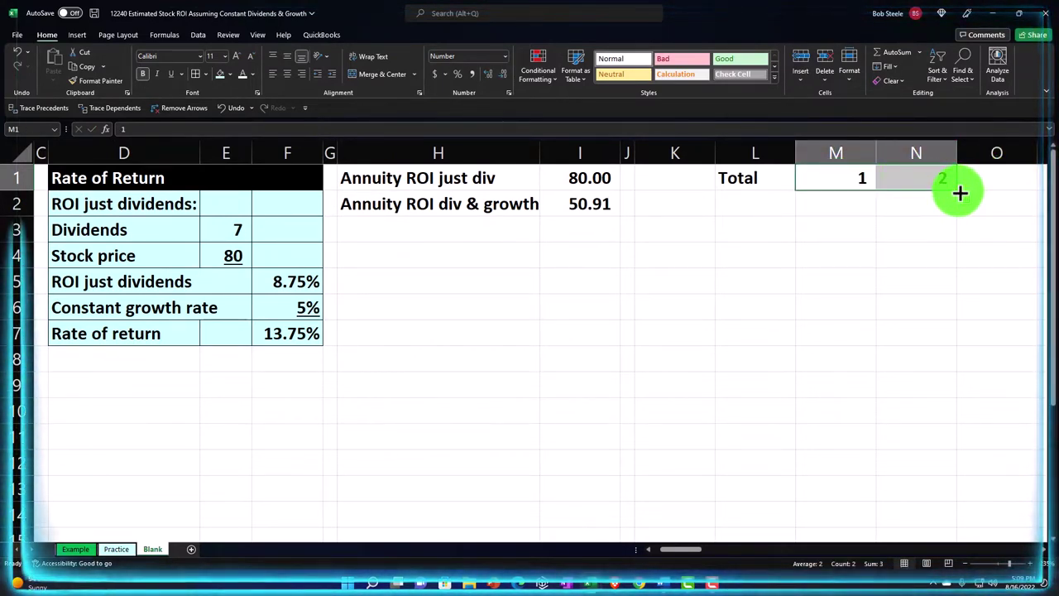
drag(960, 192, 1056, 182)
drag(1054, 180, 981, 189)
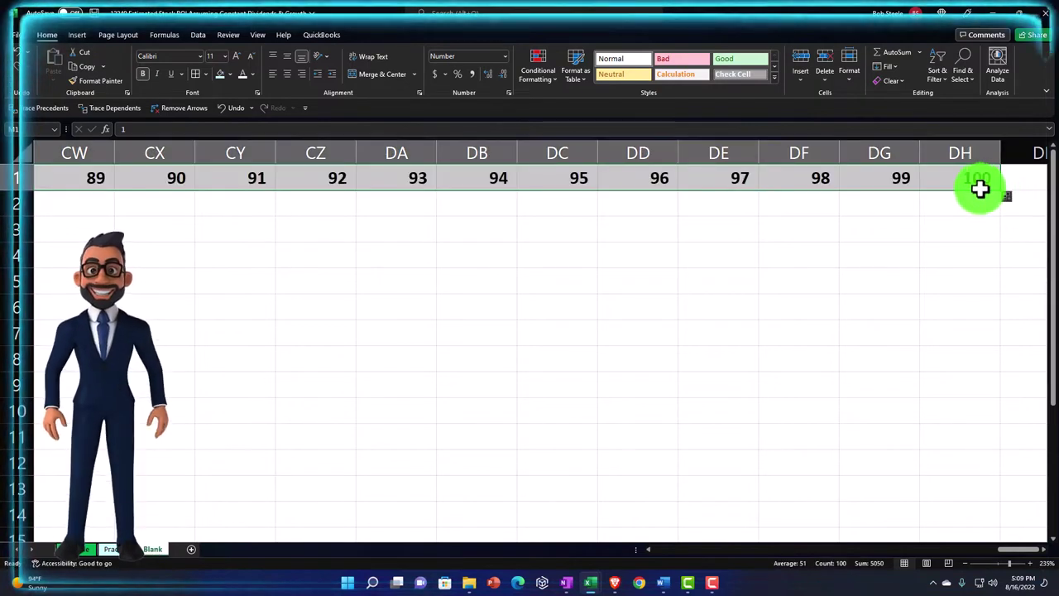
Step: Fill the period headers M1:DH1 black and centre the numbers
click(231, 75)
click(232, 101)
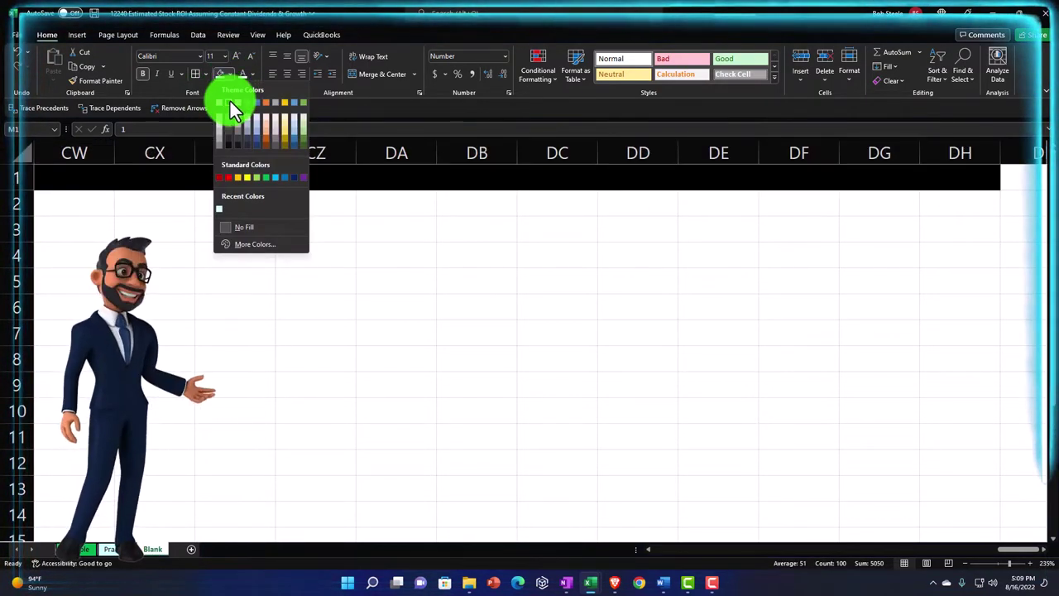
key(ctrl+BackSpace)
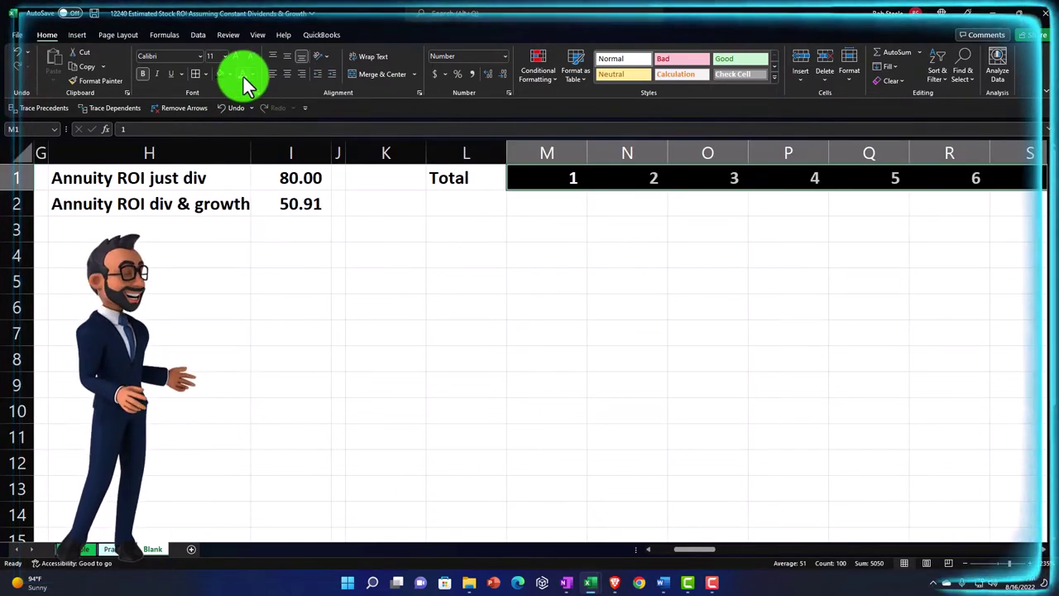
click(287, 74)
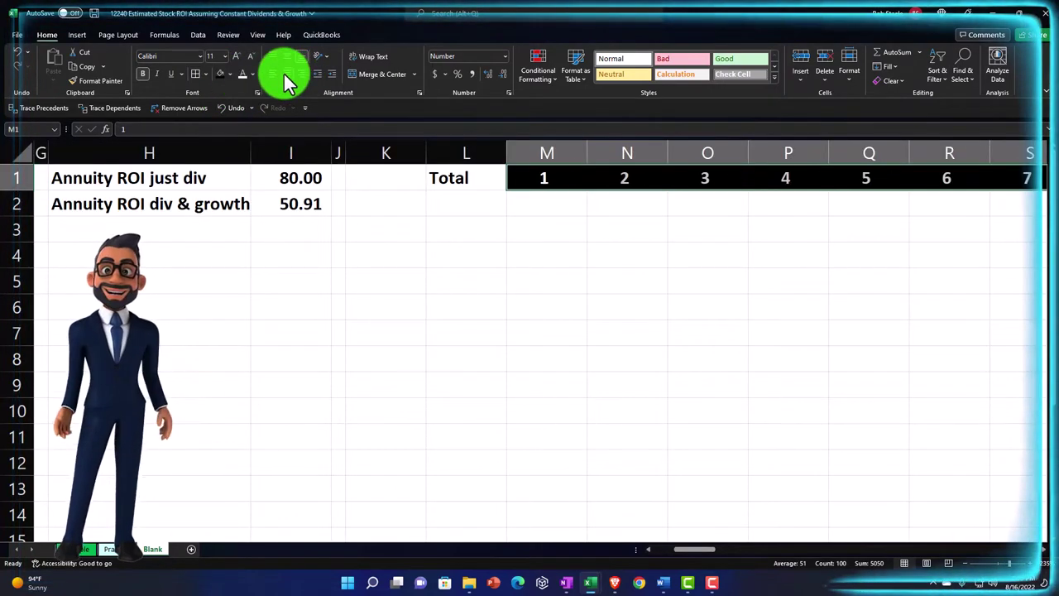
Step: Make the L1 Total label white and centred, and fill K1 black
click(468, 181)
click(243, 77)
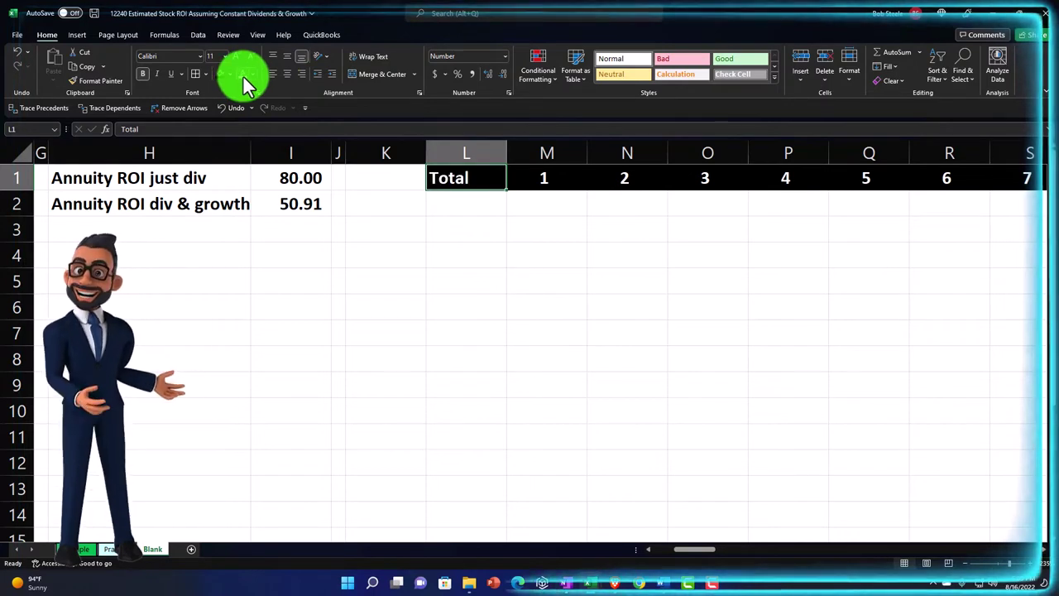
click(286, 74)
click(374, 180)
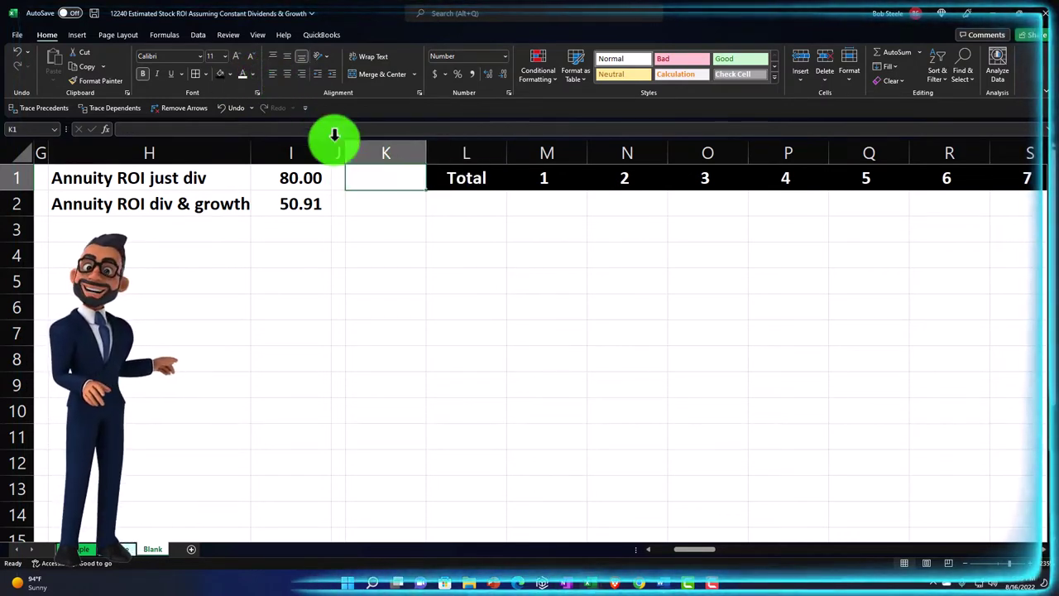
click(223, 73)
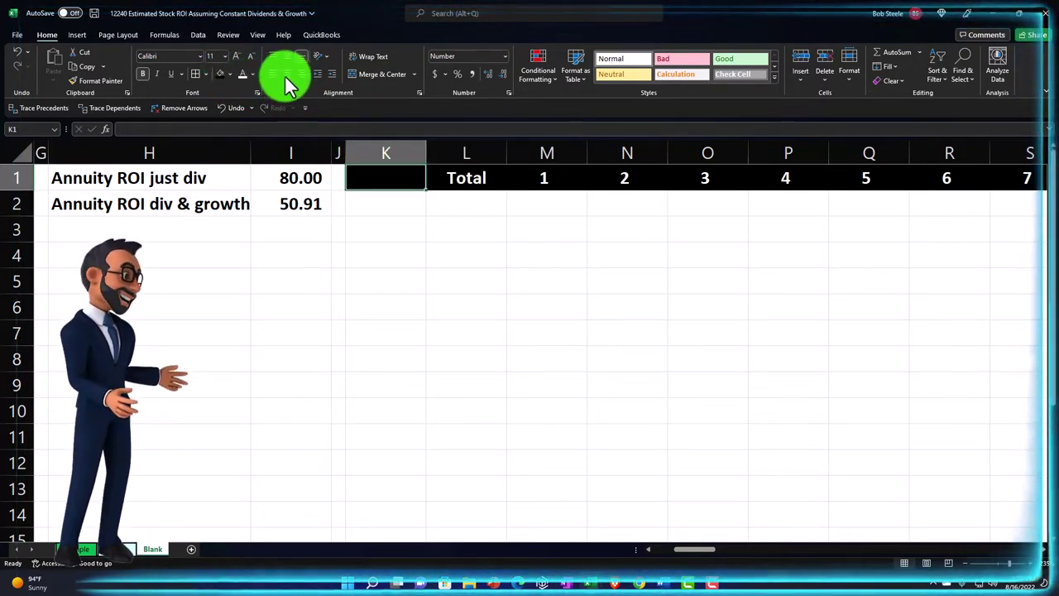
click(382, 203)
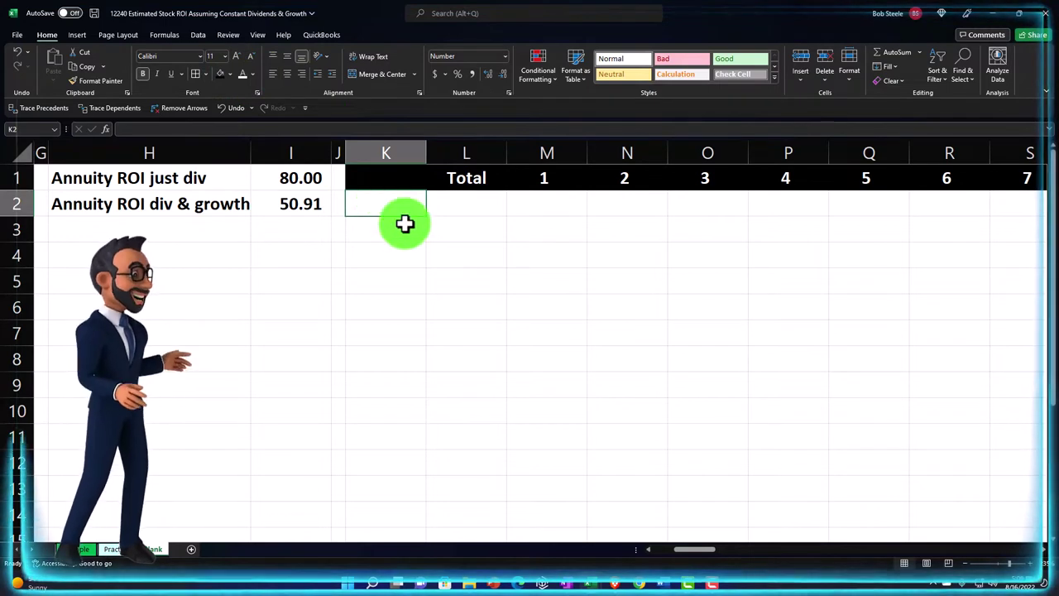
Step: Label K2 'Dividends' and enter =$B$1 in M2
text(Divi)
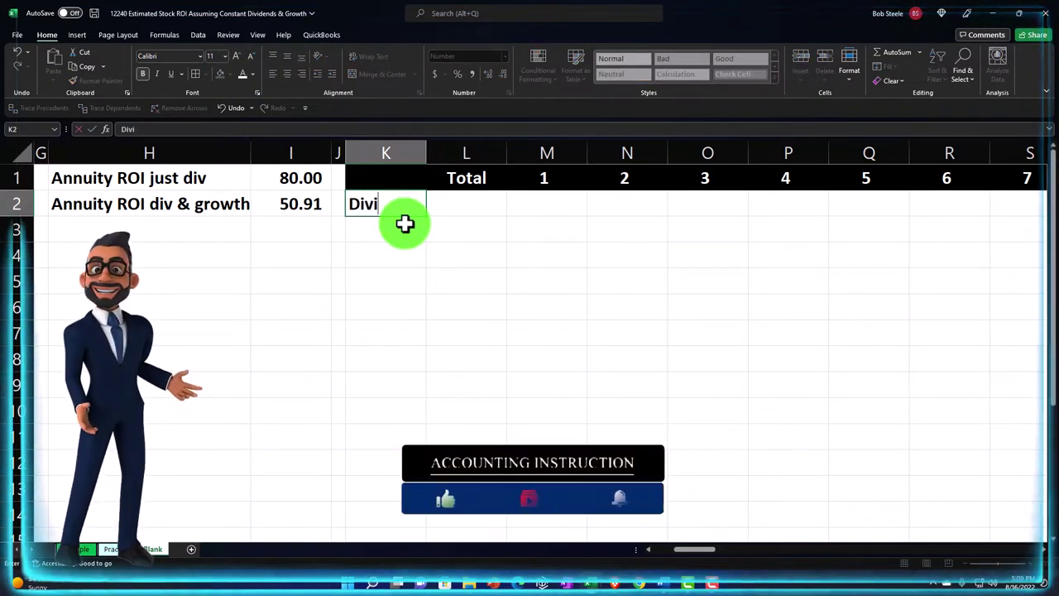
text(dends)
key(Tab)
key(Tab)
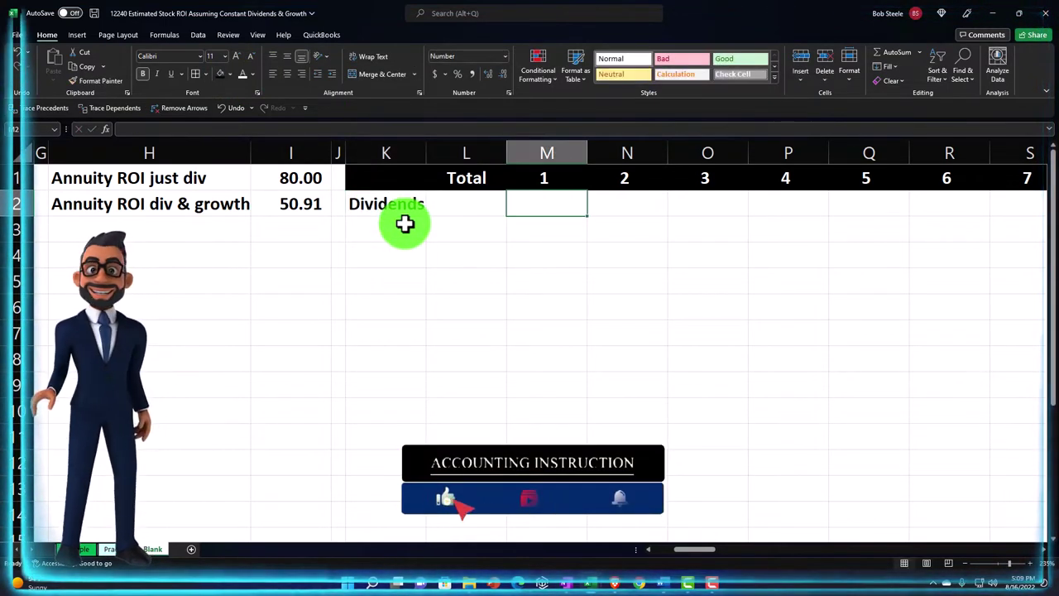
text(=)
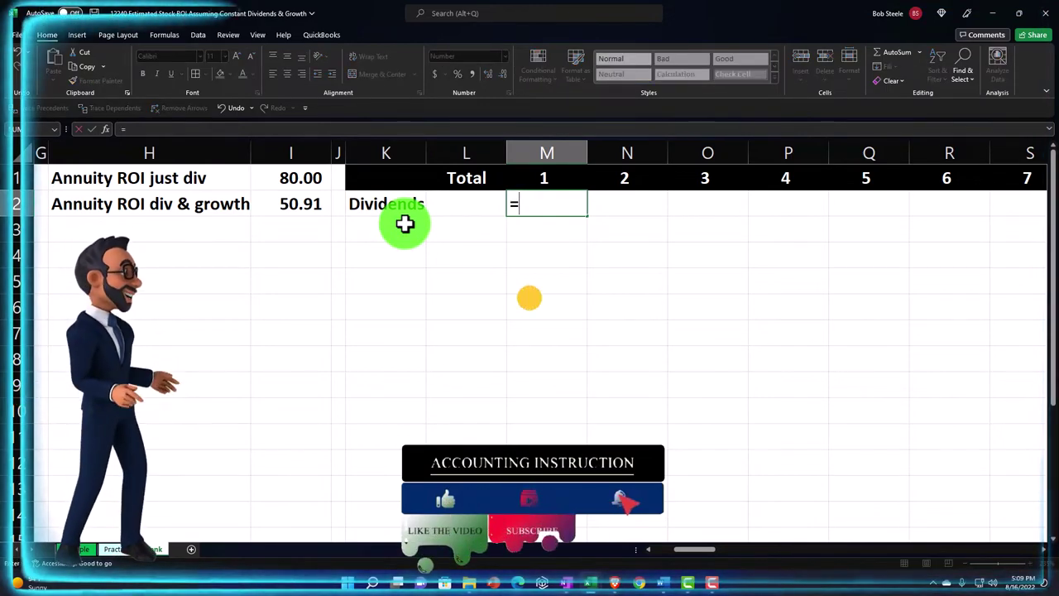
key(Left)
key(Left)
key(Left)
key(Left)
key(Left)
key(Left)
key(Left)
key(Left)
key(Left)
key(Left)
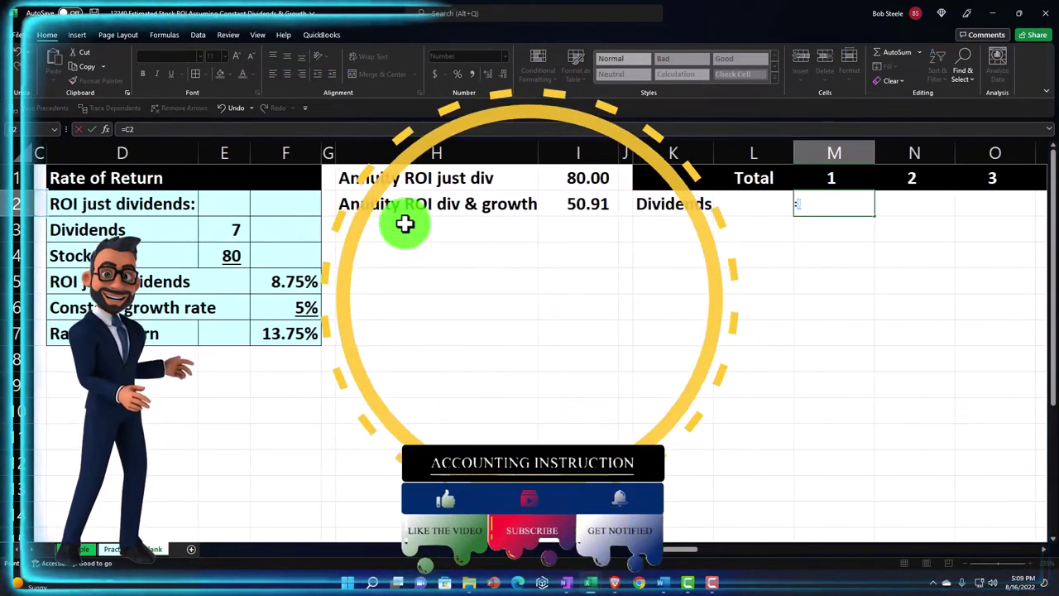
key(Left)
key(Left)
key(Up)
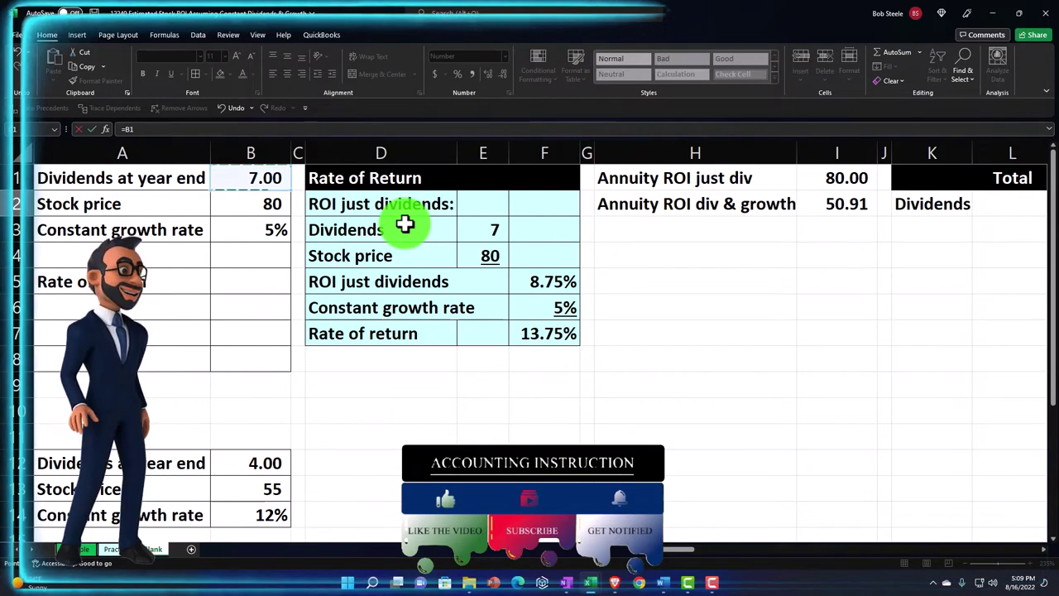
key(F4)
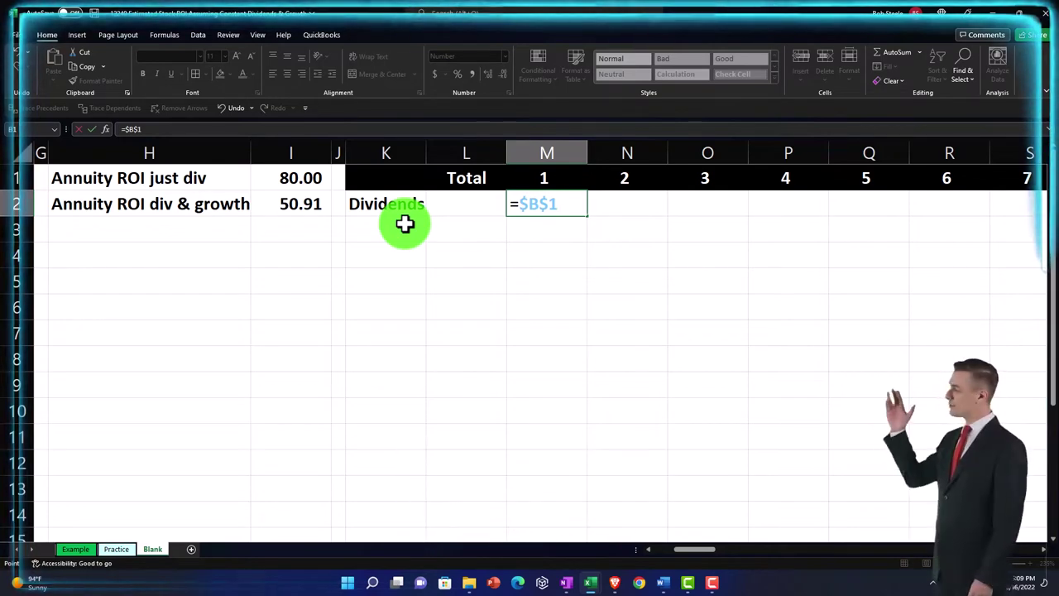
click(405, 224)
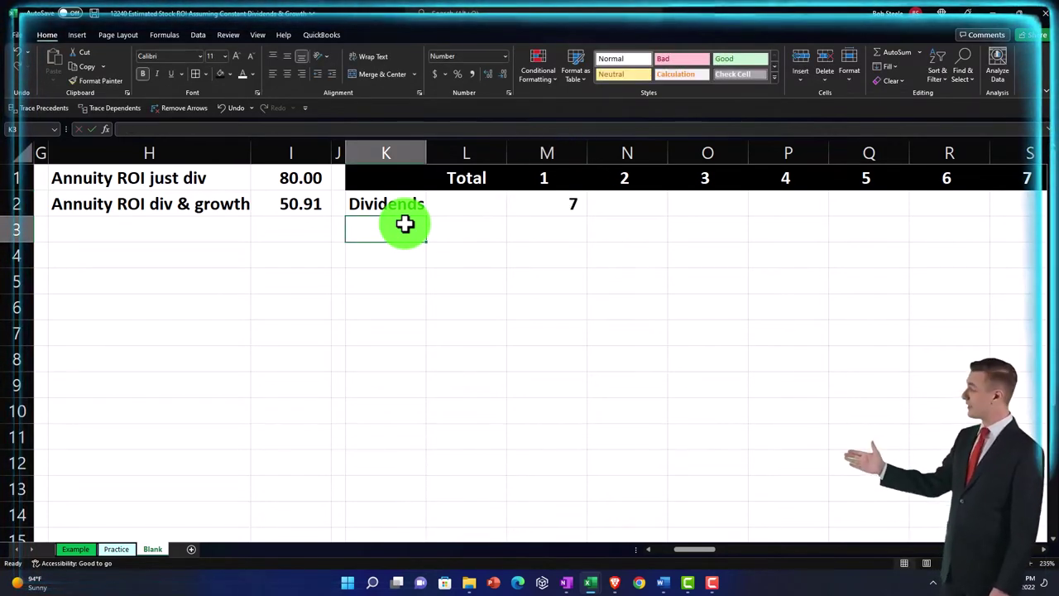
Step: Fill the =$B$1 formula across to DH2, then return to K3
key(Right)
key(Right)
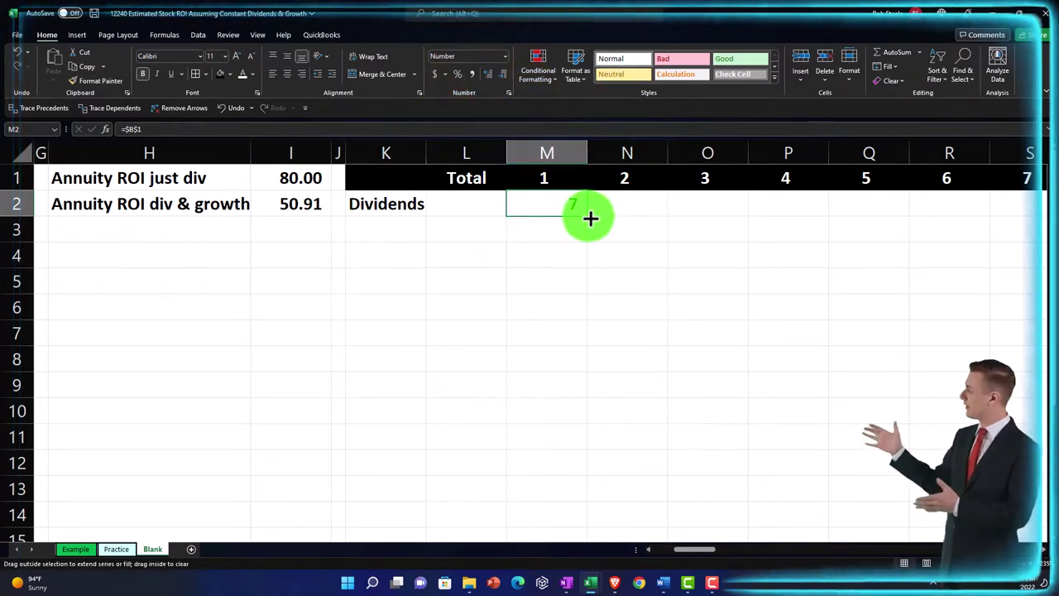
drag(591, 218, 897, 222)
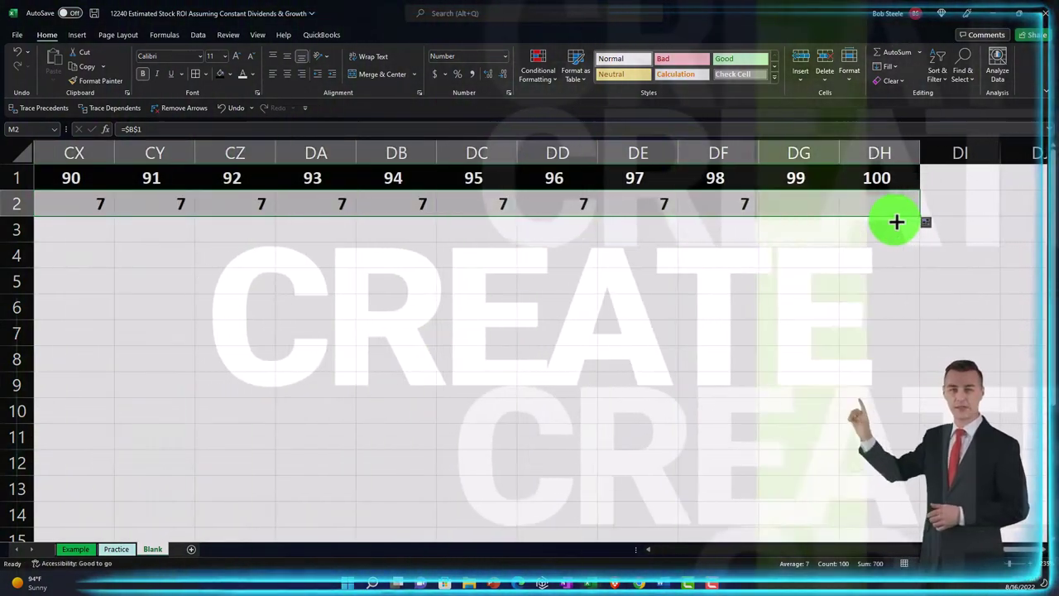
key(ctrl+Left)
key(ctrl+Left)
key(ctrl+Left)
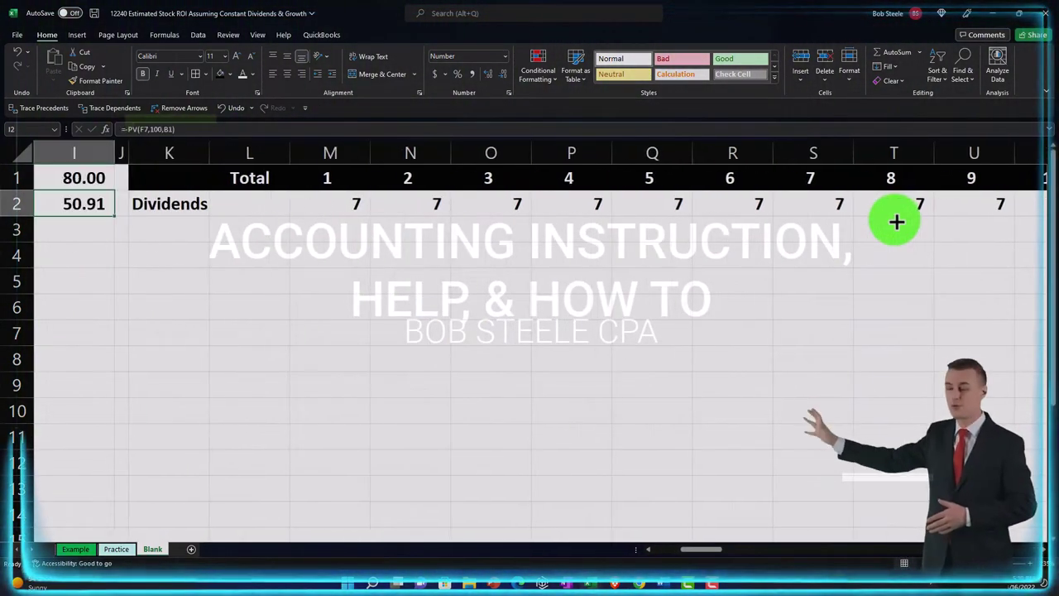
key(Right)
key(Right)
key(Down)
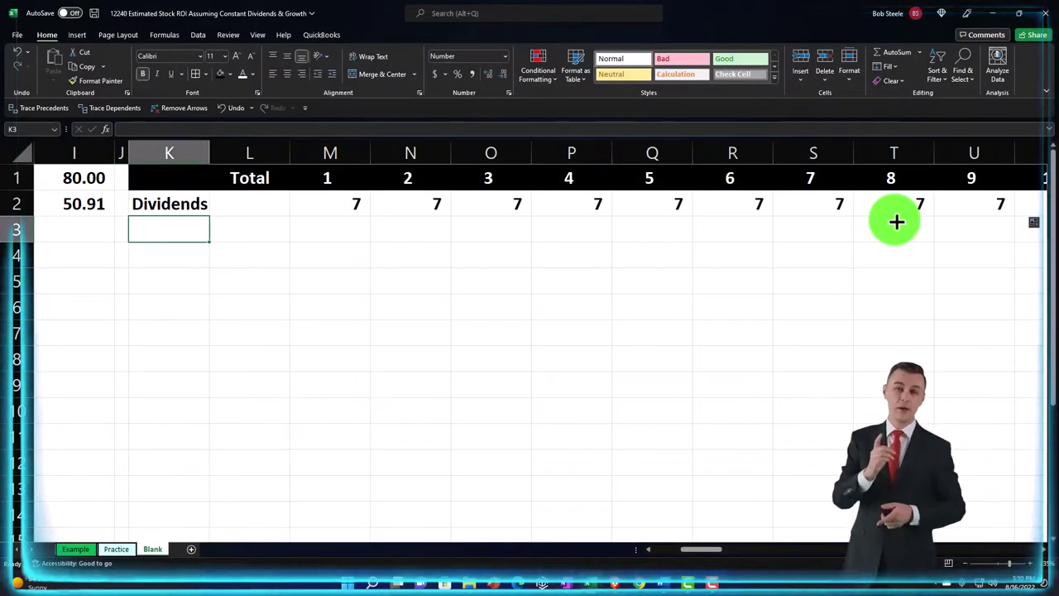
Step: Label K3 'ROI just div rate' and widen column K to fit
text(=)
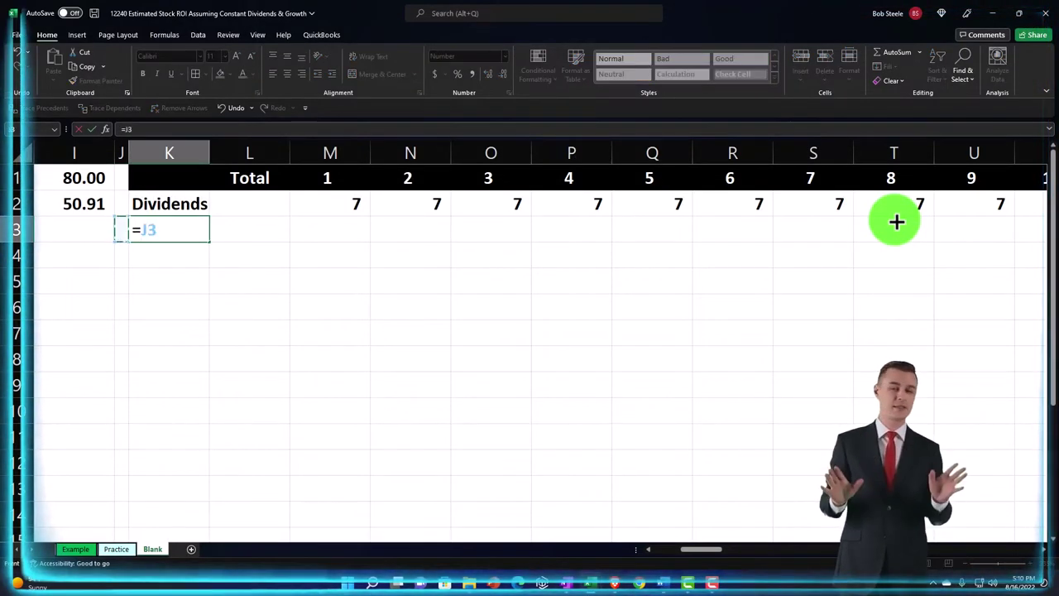
key(Left)
key(Left)
key(Left)
key(Left)
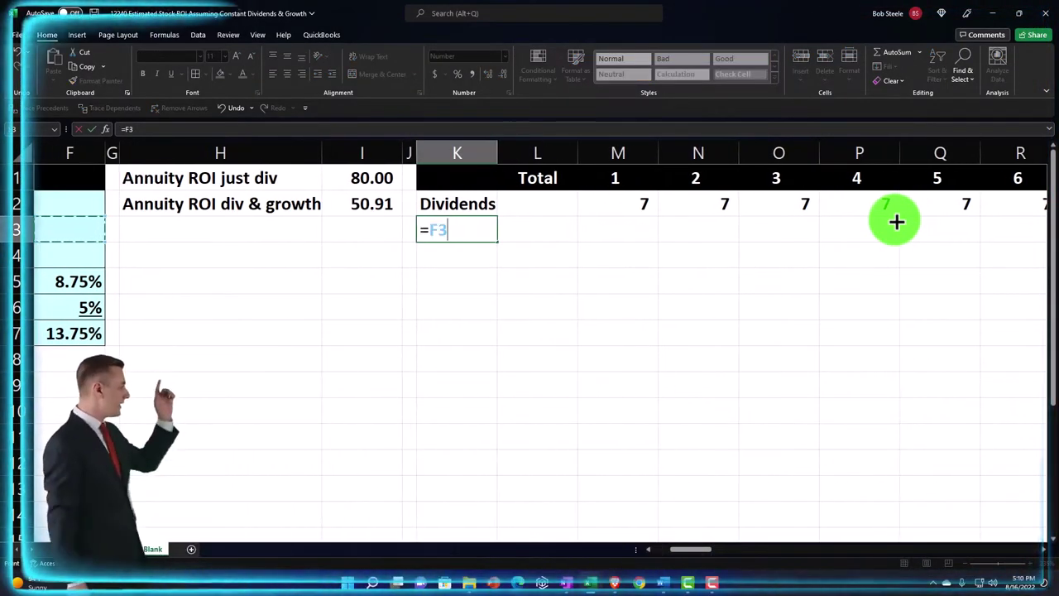
key(BackSpace)
key(BackSpace)
key(BackSpace)
text(RO)
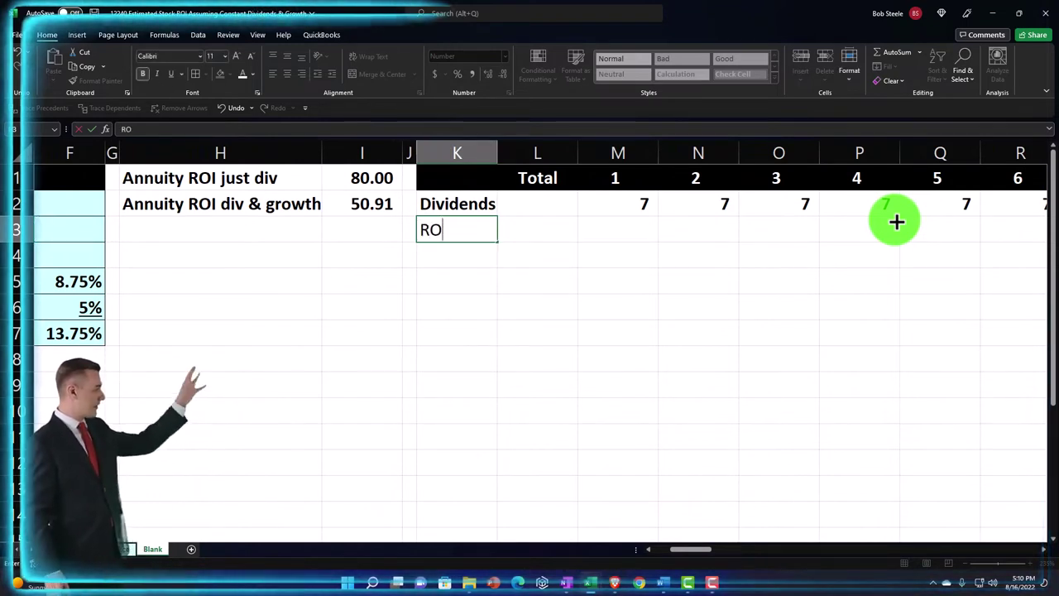
text(I just di)
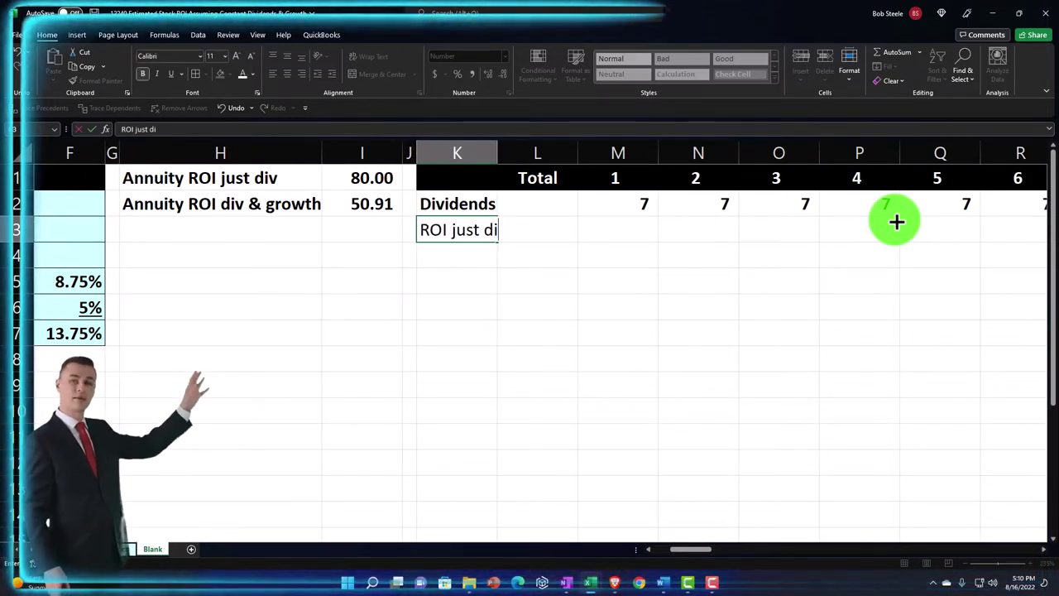
text(v rat)
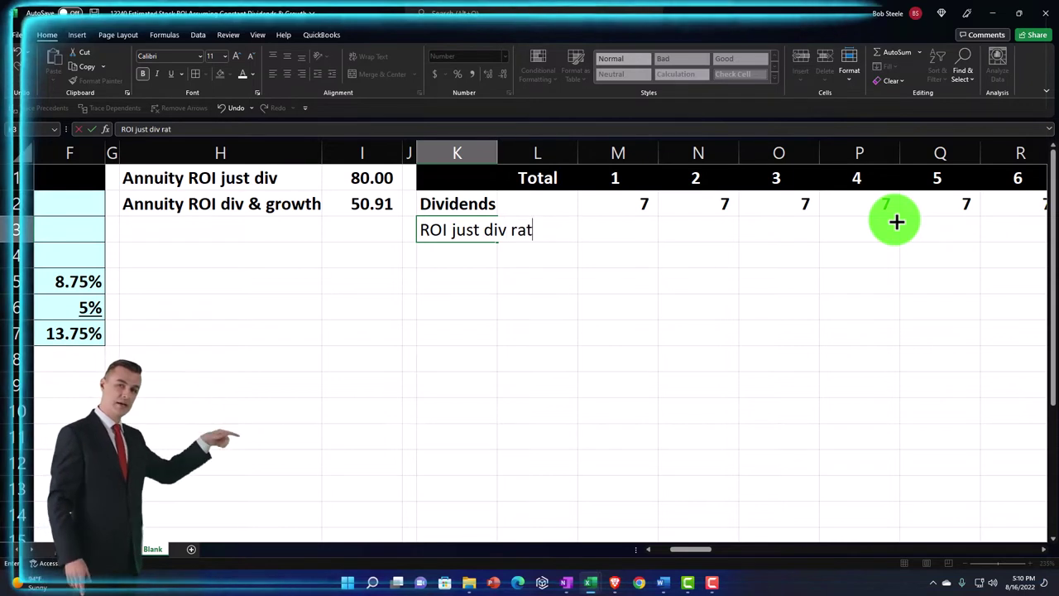
text(e)
key(Return)
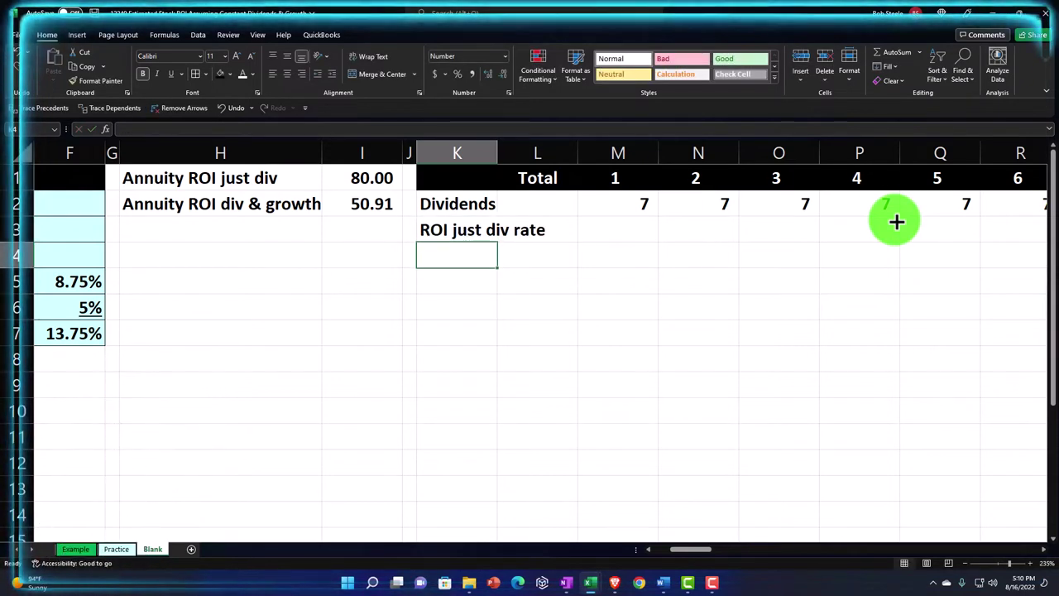
drag(499, 149, 555, 155)
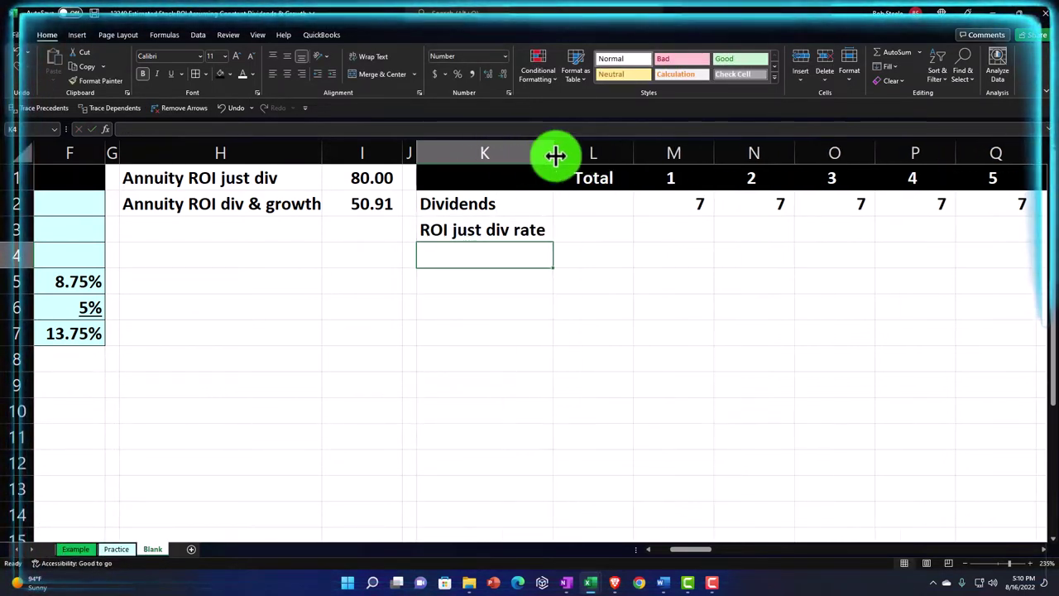
Step: Check the period 1 dividend in M2 and the rate in F5
click(589, 229)
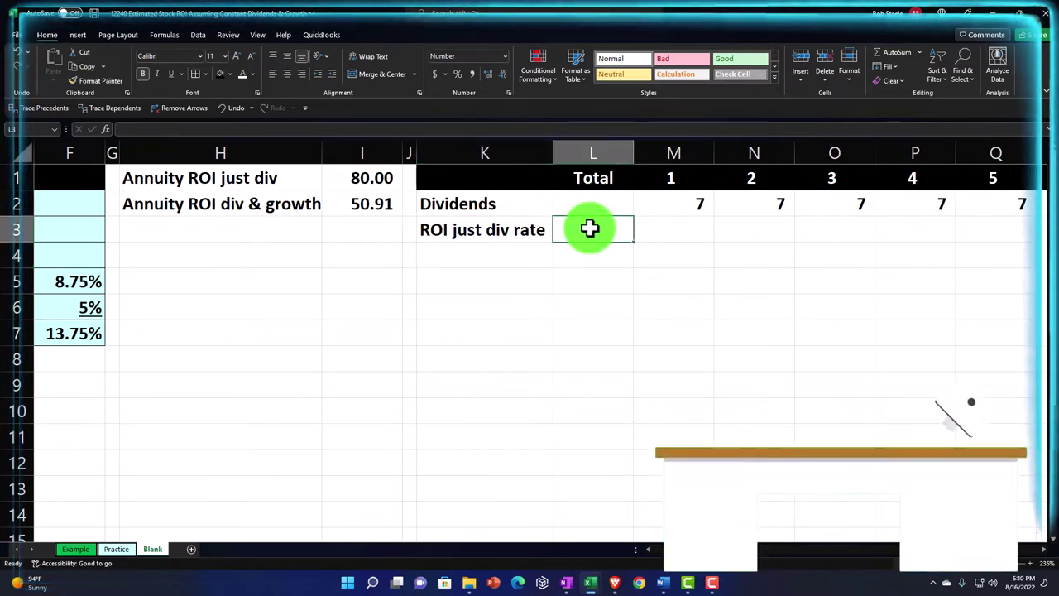
click(659, 231)
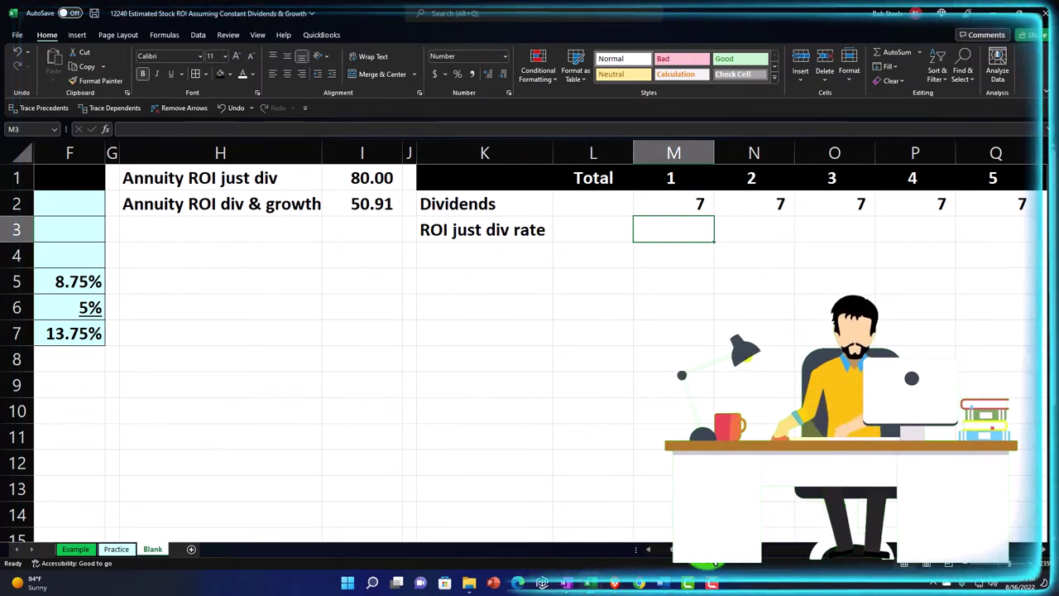
scroll(701, 563, left, 2)
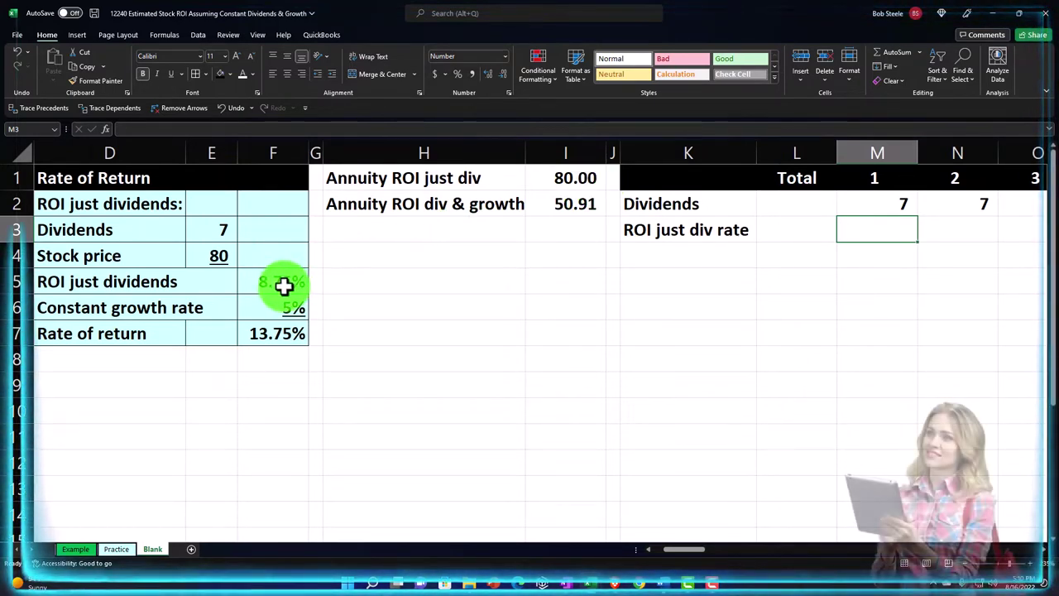
click(874, 203)
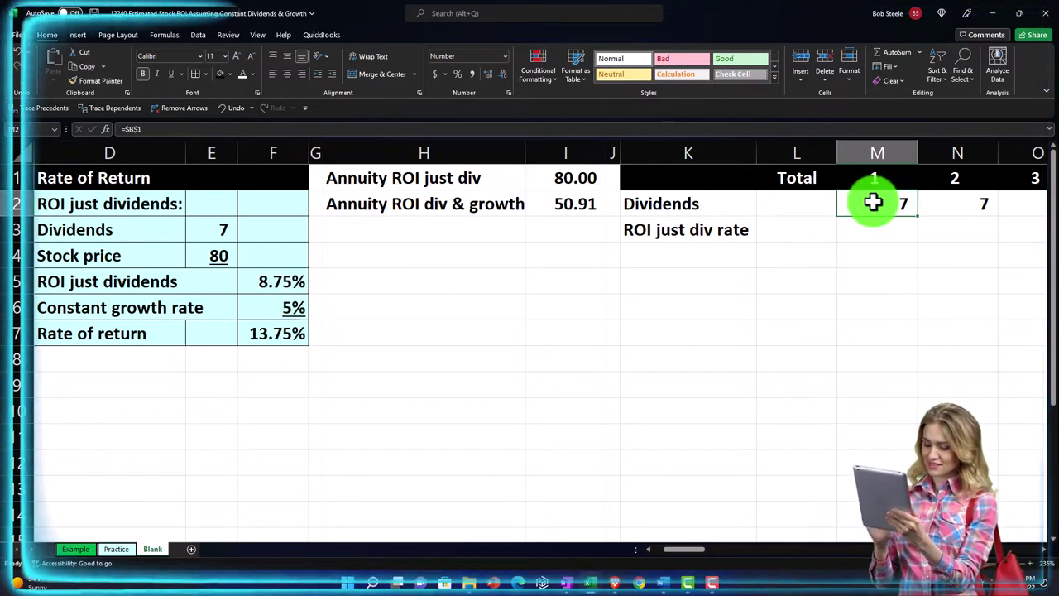
click(275, 281)
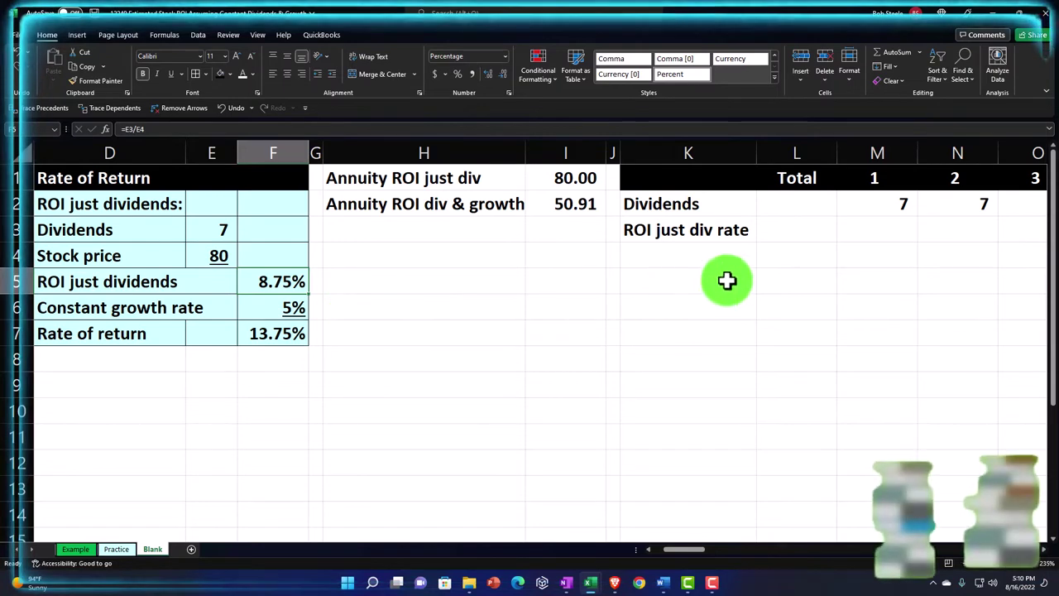
click(872, 229)
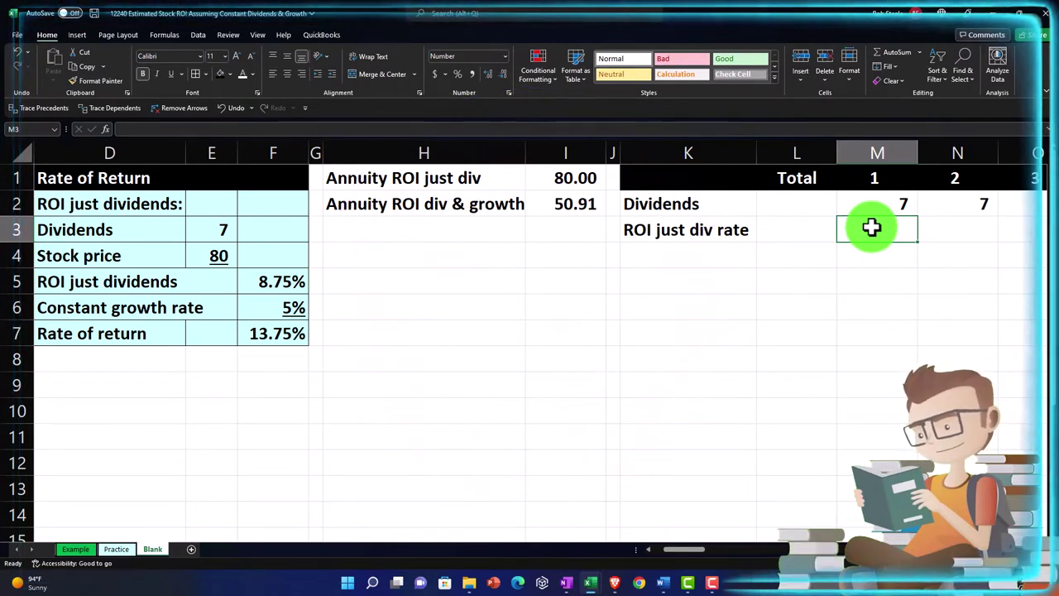
Step: Enter =-PV($F$5,M1,,M2) in M3, giving the present value 6.44
text(-pv()
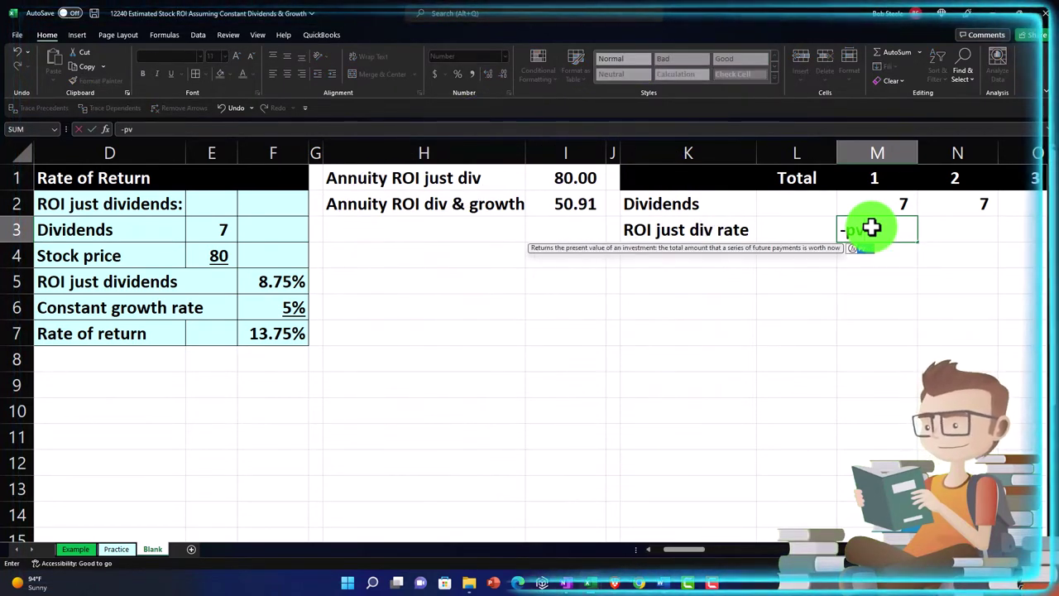
key(Left)
key(Left)
key(Left)
key(Left)
key(Left)
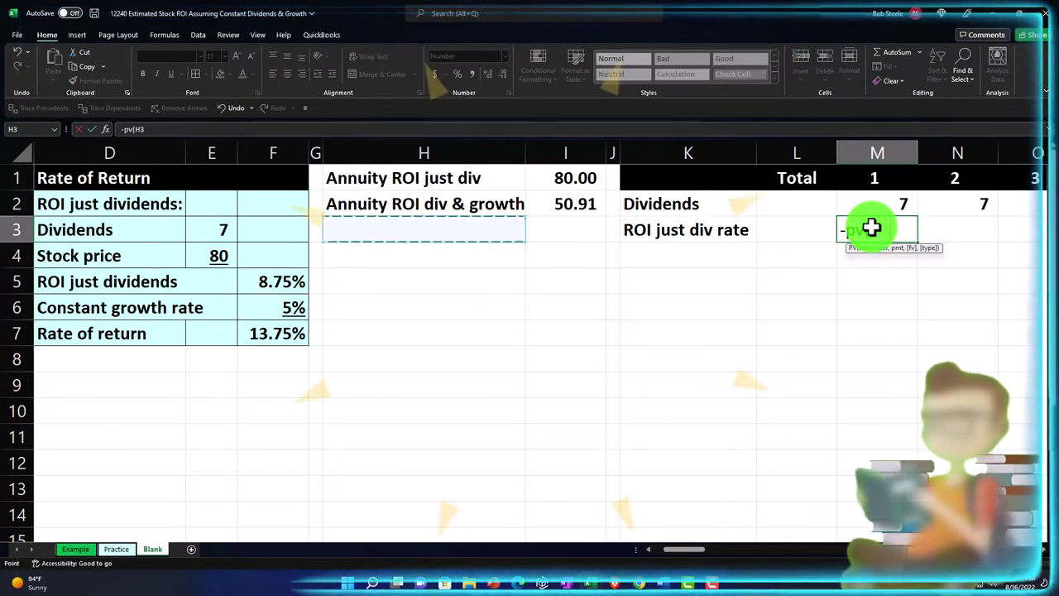
key(Down)
key(Down)
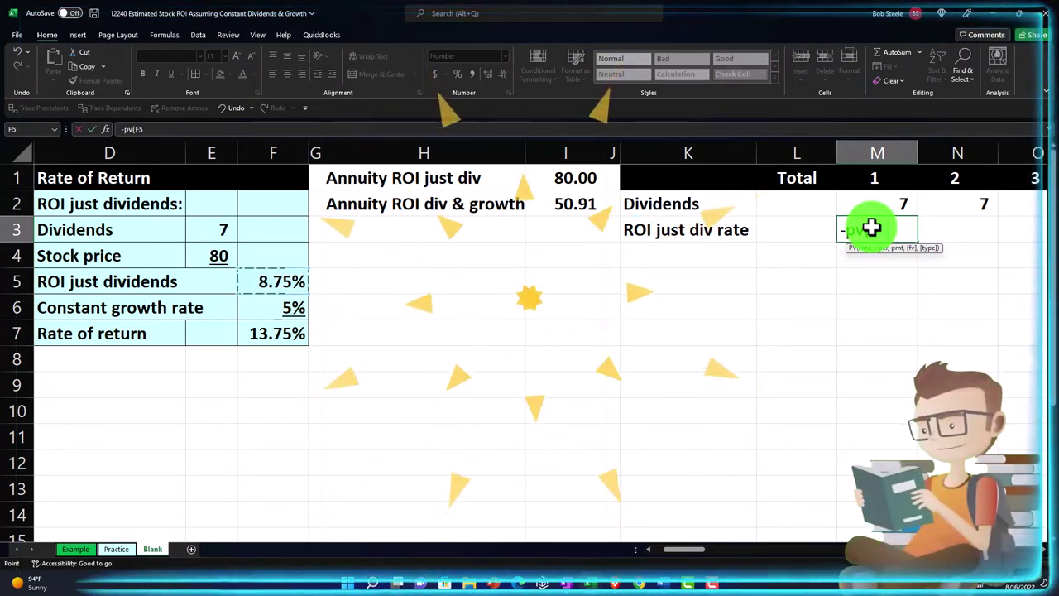
key(F4)
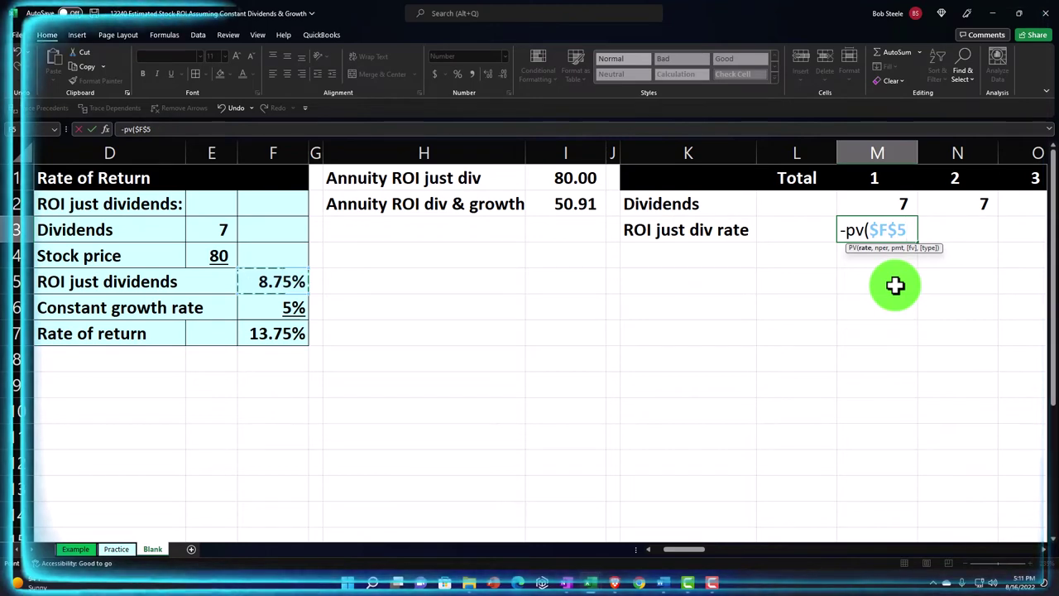
text(,)
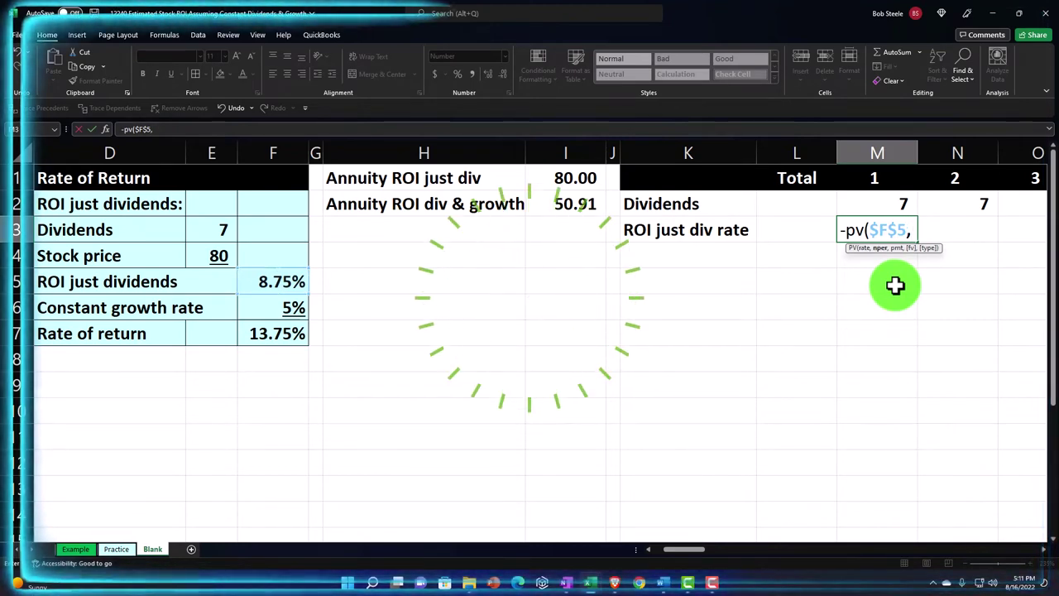
key(Up)
key(Up)
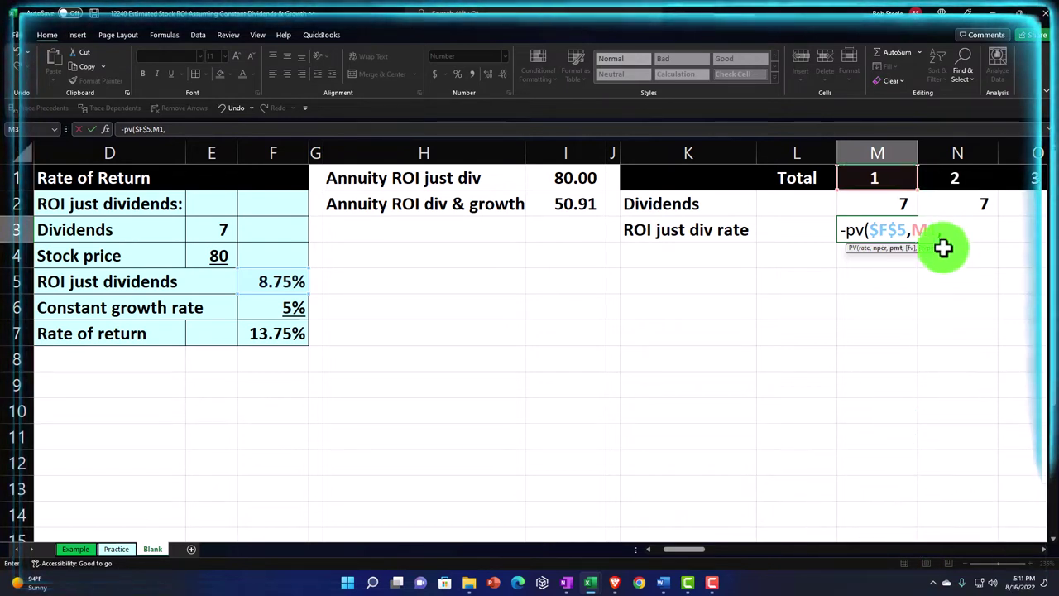
text(,M2)
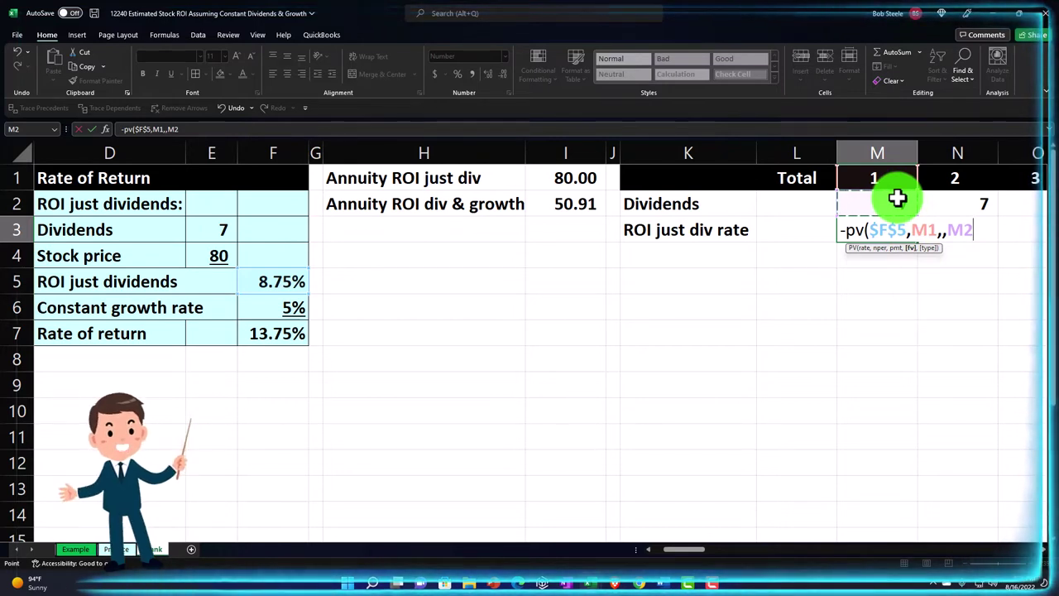
key(Return)
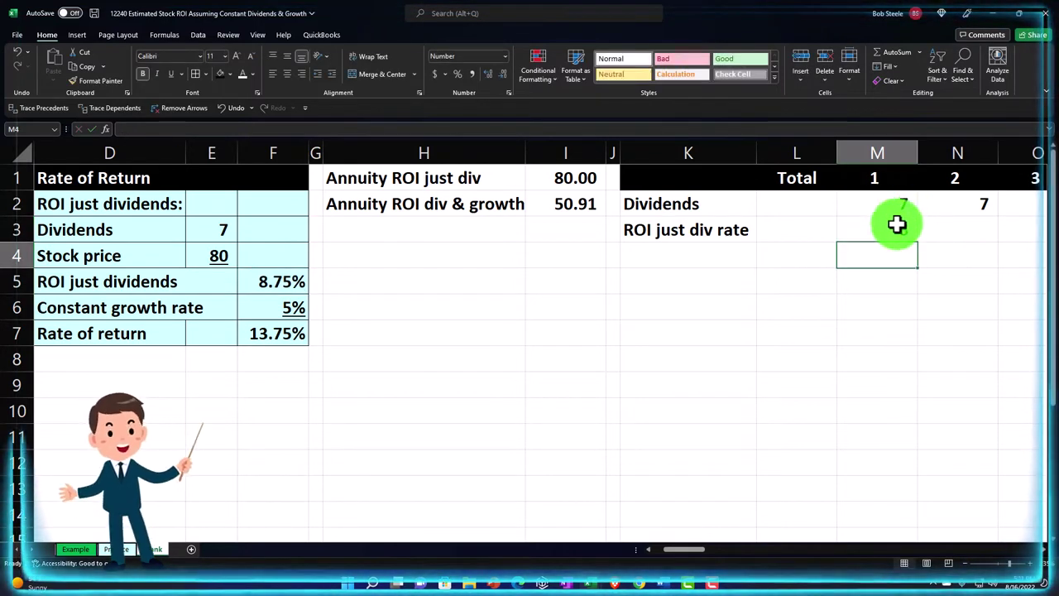
click(898, 225)
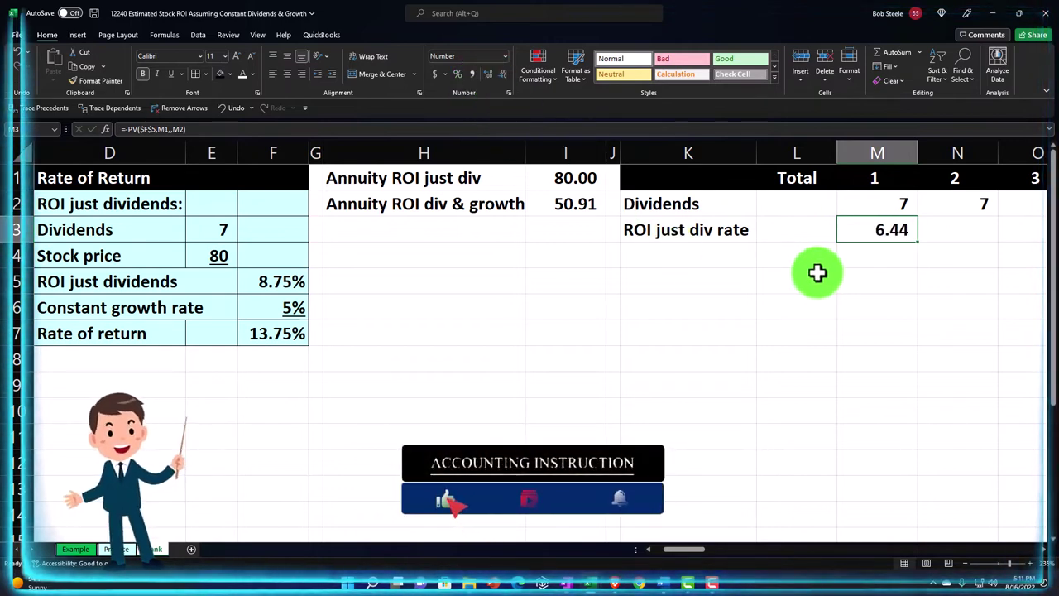
click(894, 204)
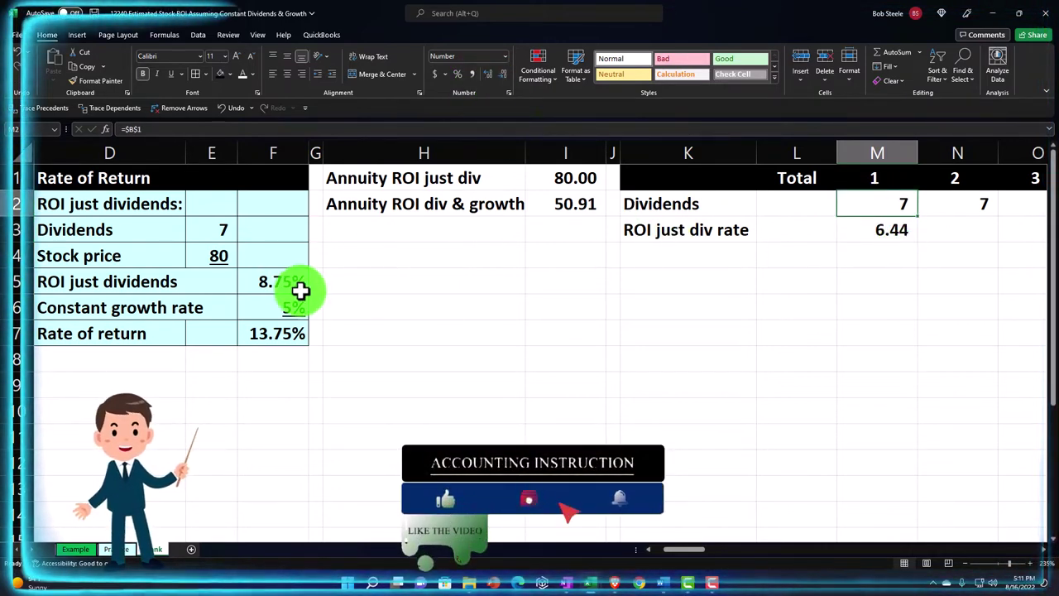
click(911, 234)
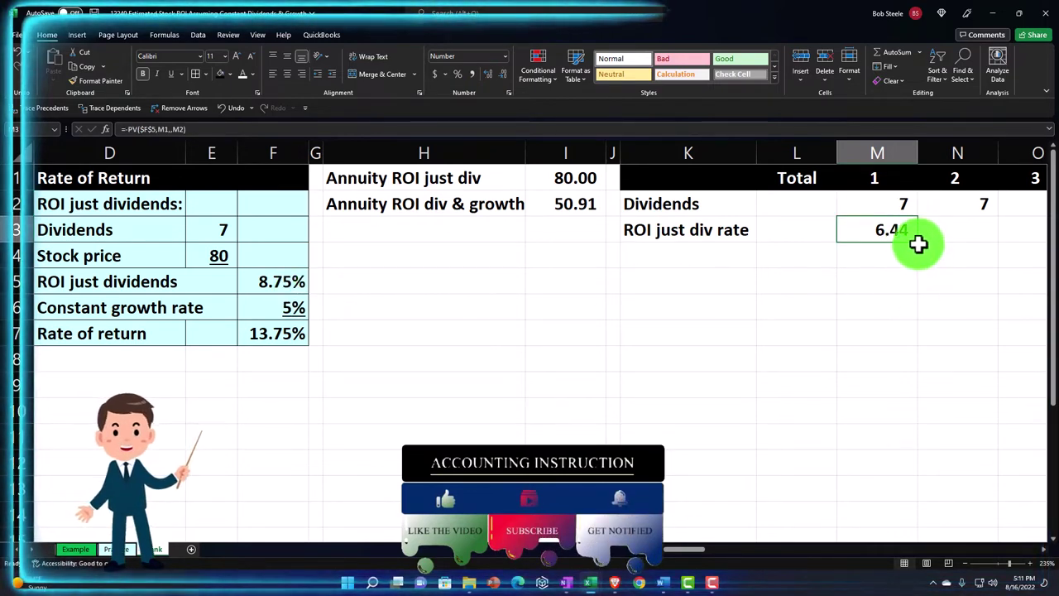
Step: Copy M3's present value formula across to DH3 and show four decimals
mouse_move(921, 245)
mouse_down()
mouse_move(1055, 234)
mouse_move(929, 244)
mouse_up()
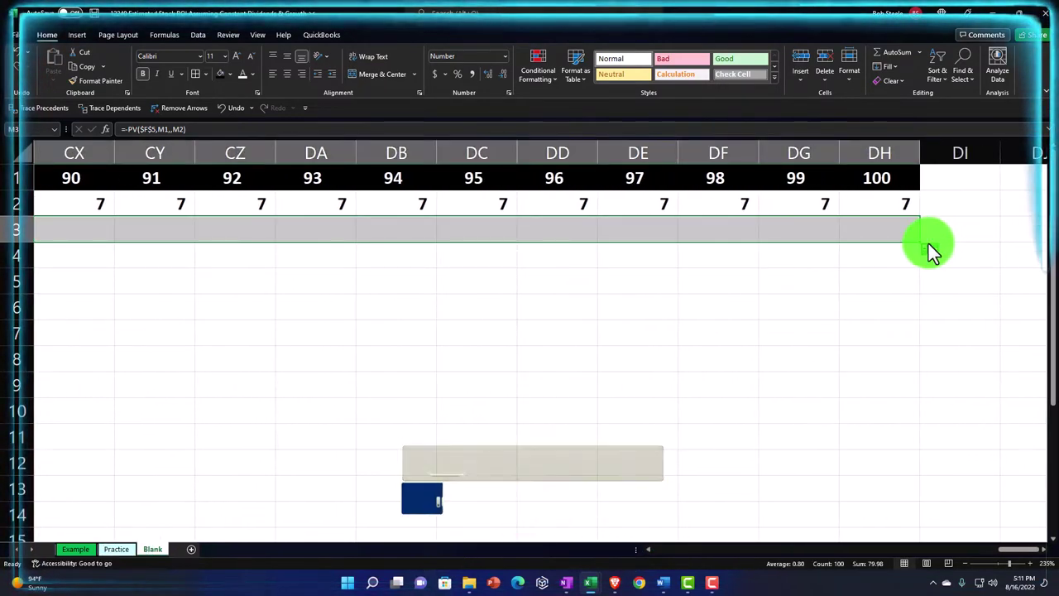
click(488, 74)
click(489, 74)
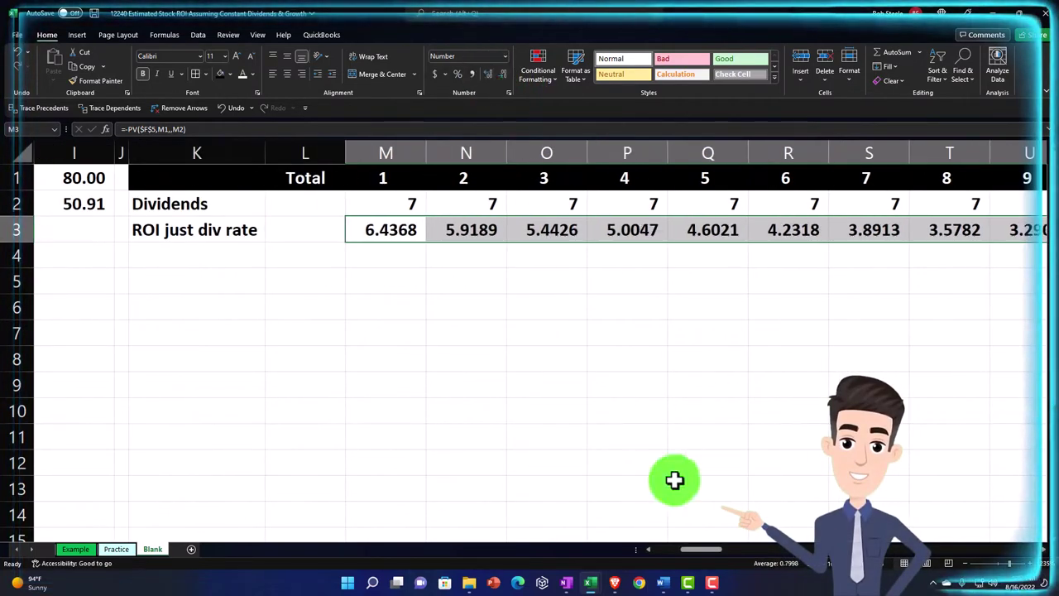
mouse_move(699, 555)
mouse_down()
mouse_move(989, 550)
mouse_move(1019, 538)
mouse_move(526, 539)
mouse_move(722, 543)
mouse_move(693, 546)
mouse_up()
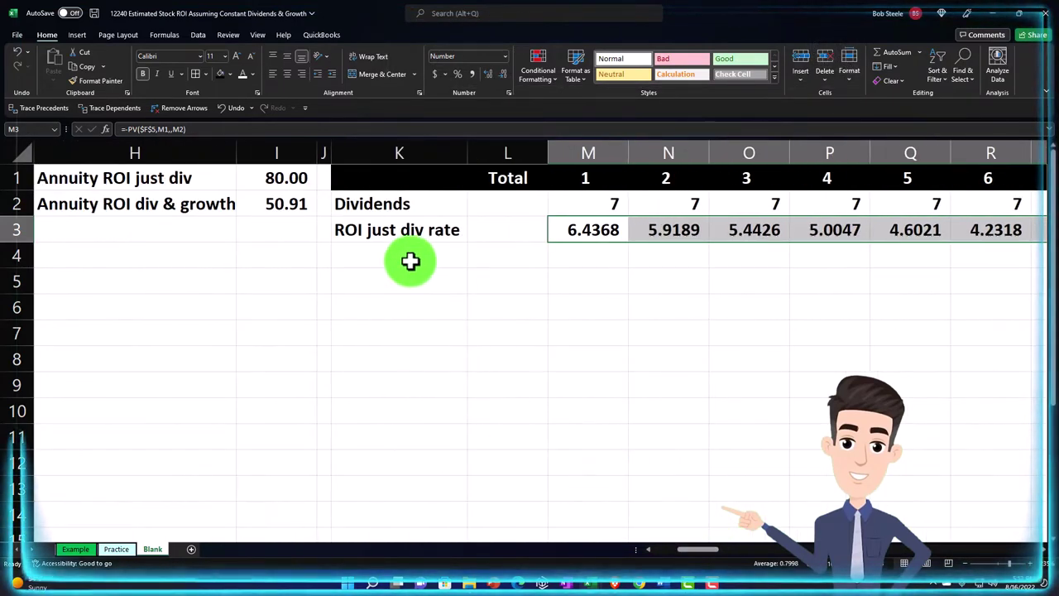
Step: Enter =SUM(M3:DH3) in L3, showing 79.98 to two decimals
click(484, 230)
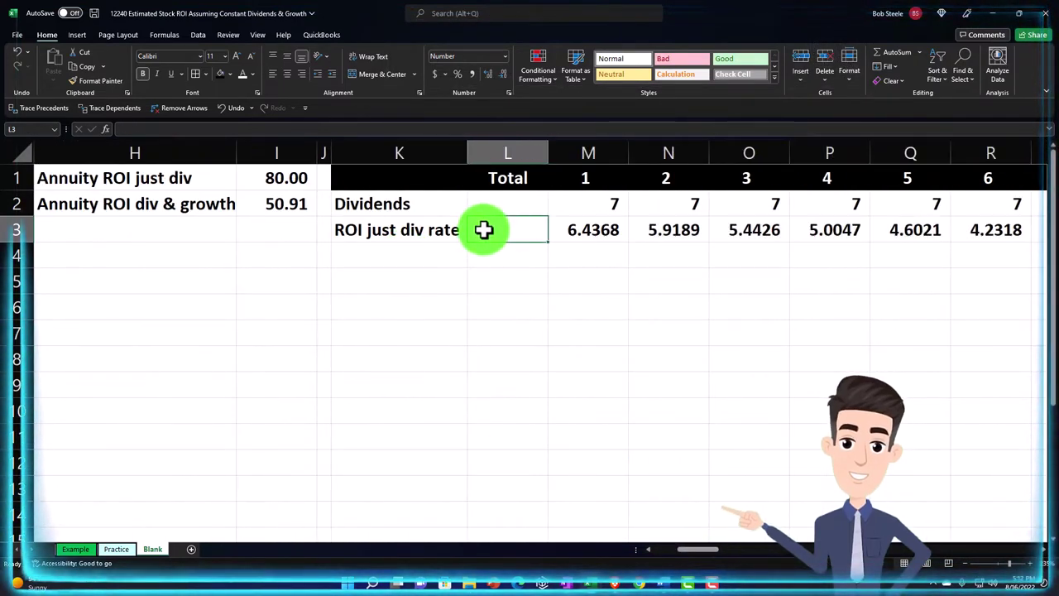
text(=sum()
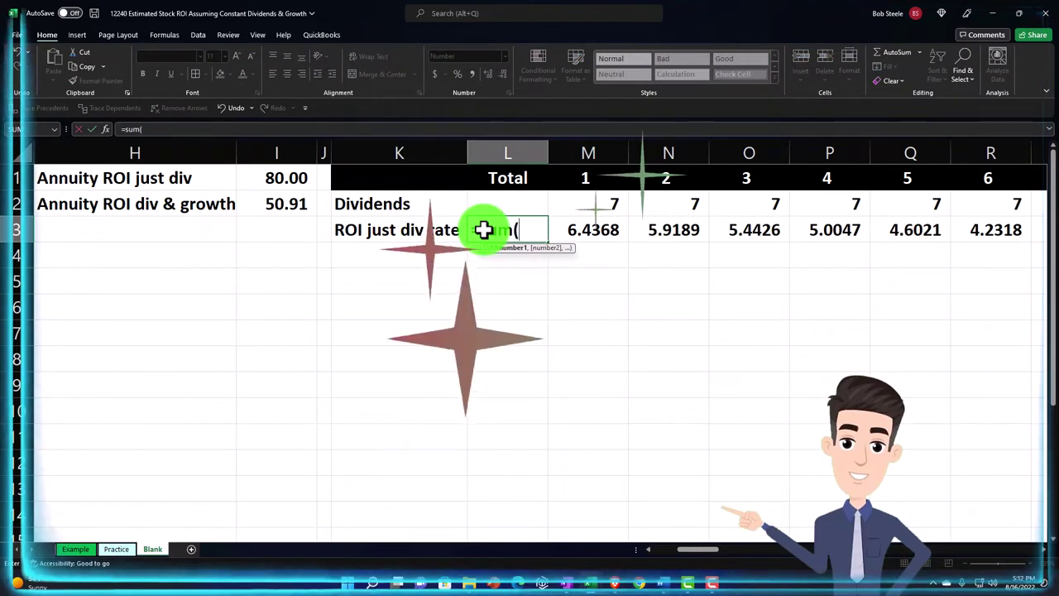
key(Right)
key(shift+Right)
key(shift+Right)
key(shift+Right)
key(shift+Right)
key(shift+Right)
key(shift+Right)
key(shift+Right)
key(shift+Right)
key(shift+Right)
key(shift+Right)
key(shift+Right)
key(shift+Right)
key(shift+Right)
key(shift+Right)
key(shift+Right)
key(shift+Right)
key(shift+Right)
key(shift+Right)
key(shift+Right)
key(shift+Right)
key(shift+Right)
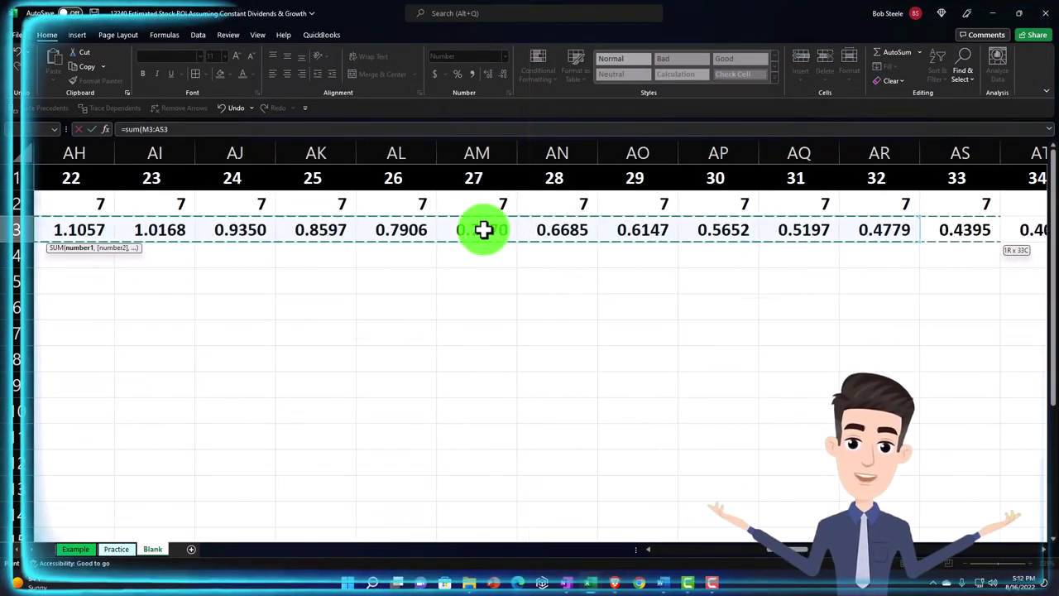
key(shift+Right)
key(shift+Right)
key(shift+Right)
key(shift+Right)
key(shift+Right)
key(shift+Right)
key(shift+Right)
key(shift+Right)
key(shift+Right)
key(shift+Right)
key(shift+Right)
key(shift+Right)
key(shift+Right)
key(shift+Right)
key(shift+Right)
key(shift+Right)
key(shift+Right)
key(shift+Right)
key(shift+Right)
key(shift+Right)
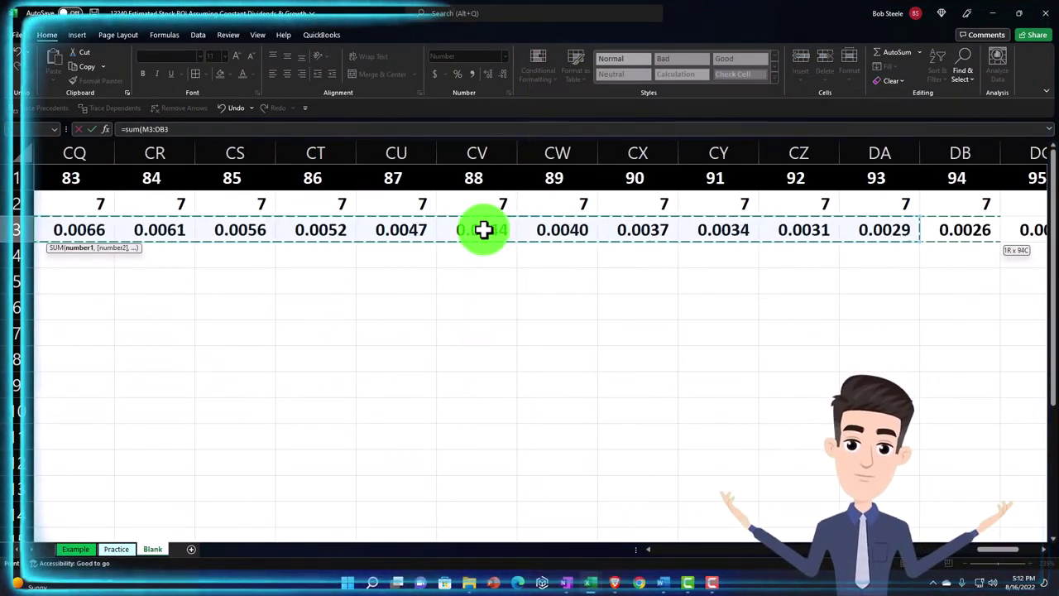
key(shift+Left)
key(shift+Left)
key(shift+Left)
key(shift+Left)
key(shift+Left)
key(shift+Left)
key(shift+Left)
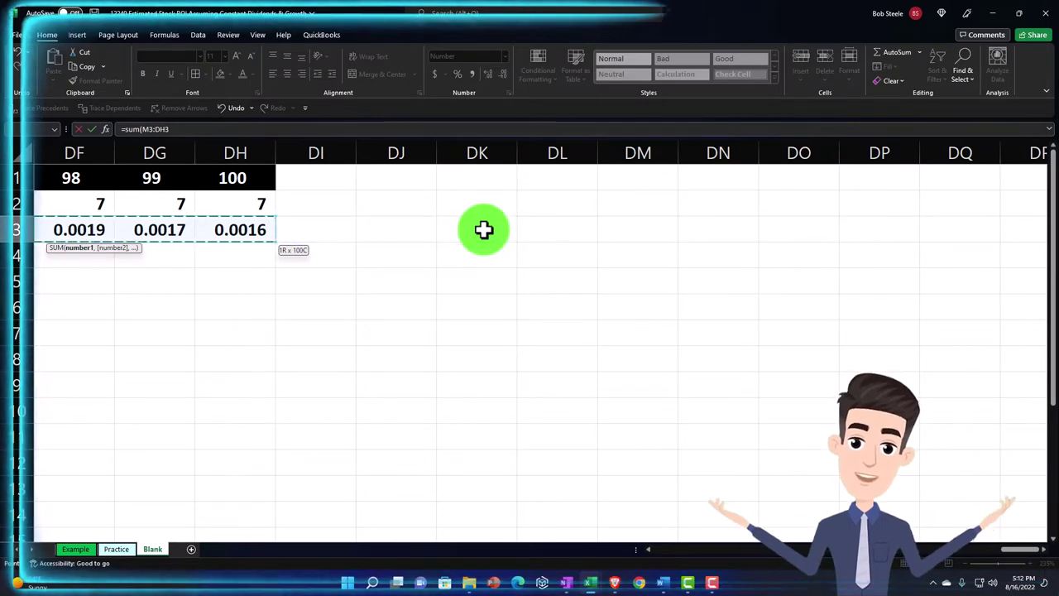
key(Return)
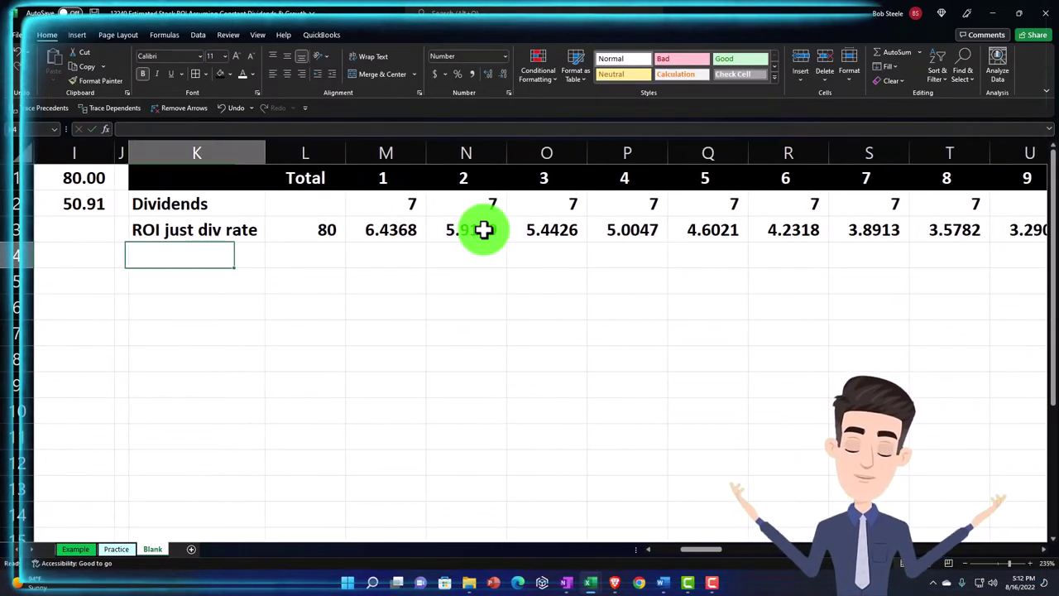
key(Up)
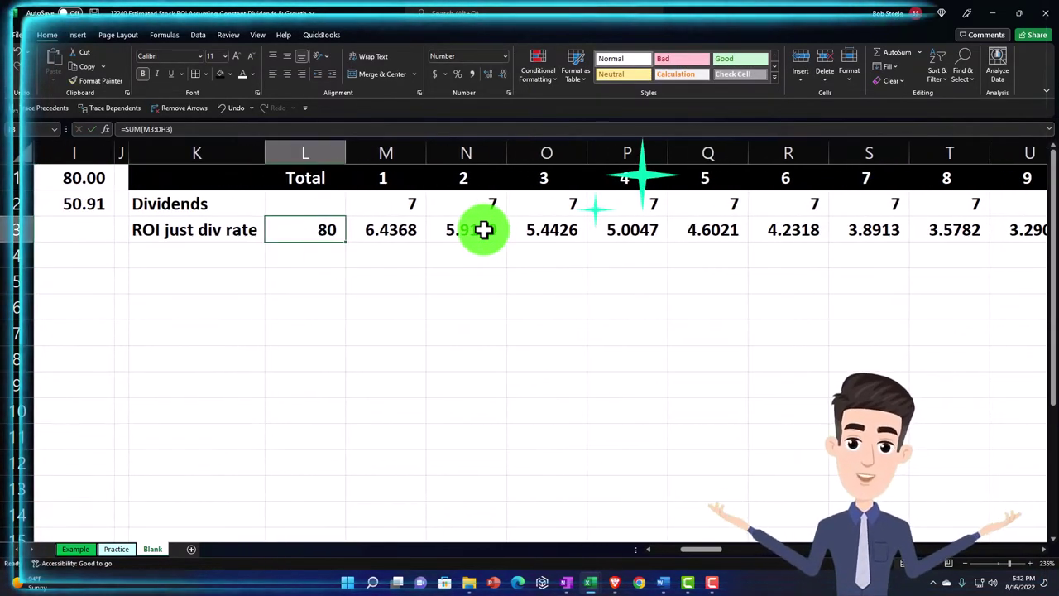
click(488, 74)
click(489, 73)
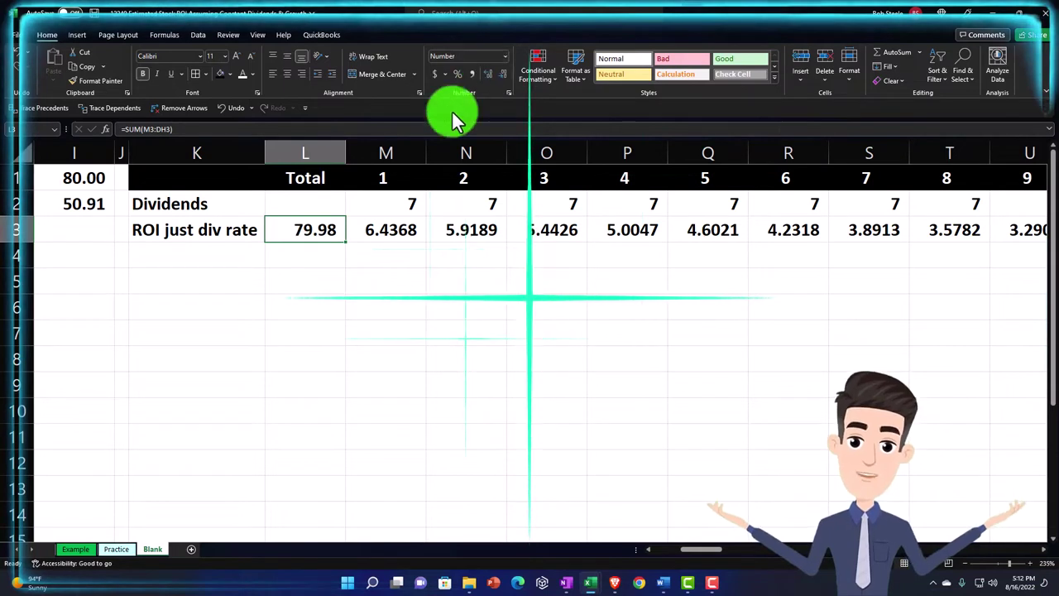
Step: Check the 80.00 annuity formula, then copy the SUM up to L2, showing 700.00
click(113, 183)
double_click(102, 184)
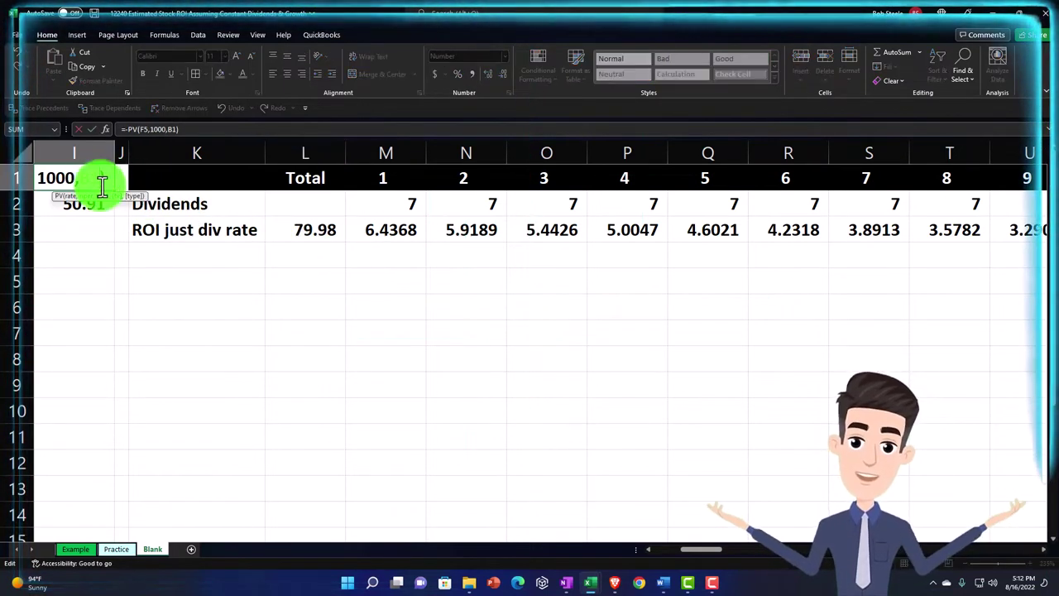
key(Return)
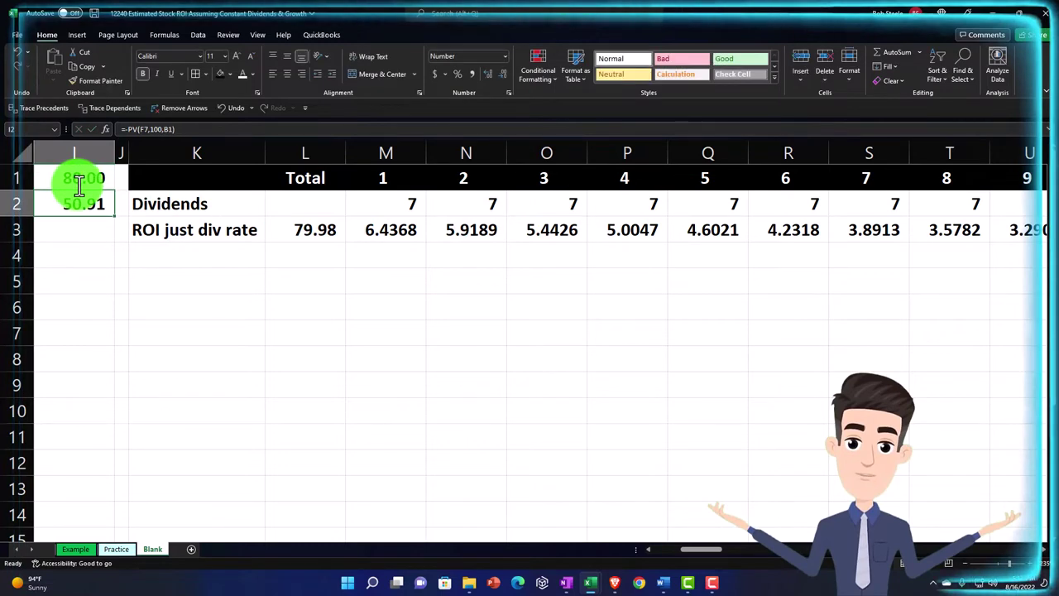
scroll(79, 183, left, 2)
key(Left)
key(Right)
key(Right)
key(Right)
key(Right)
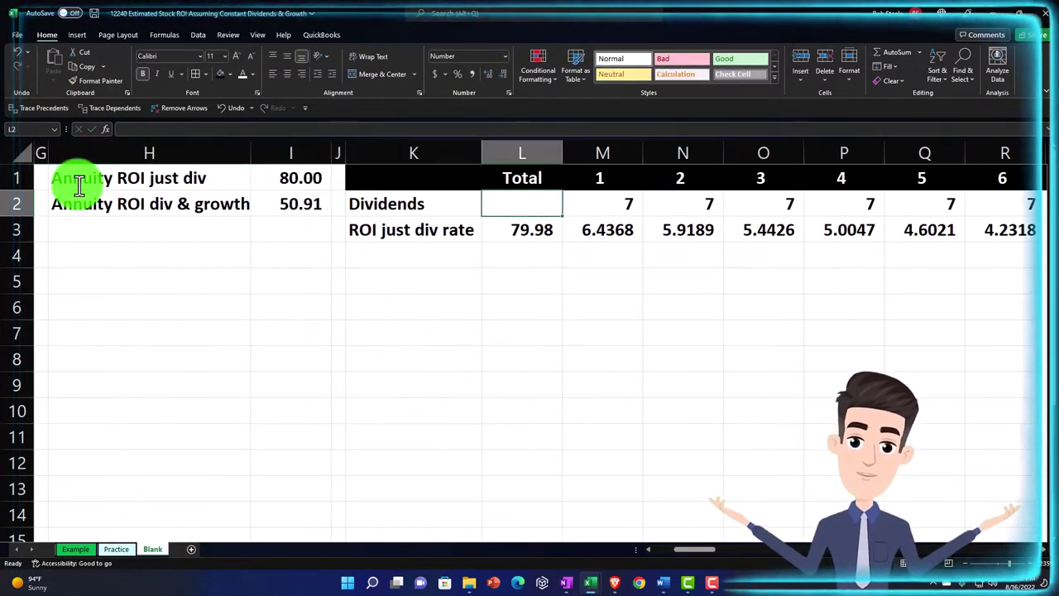
click(557, 237)
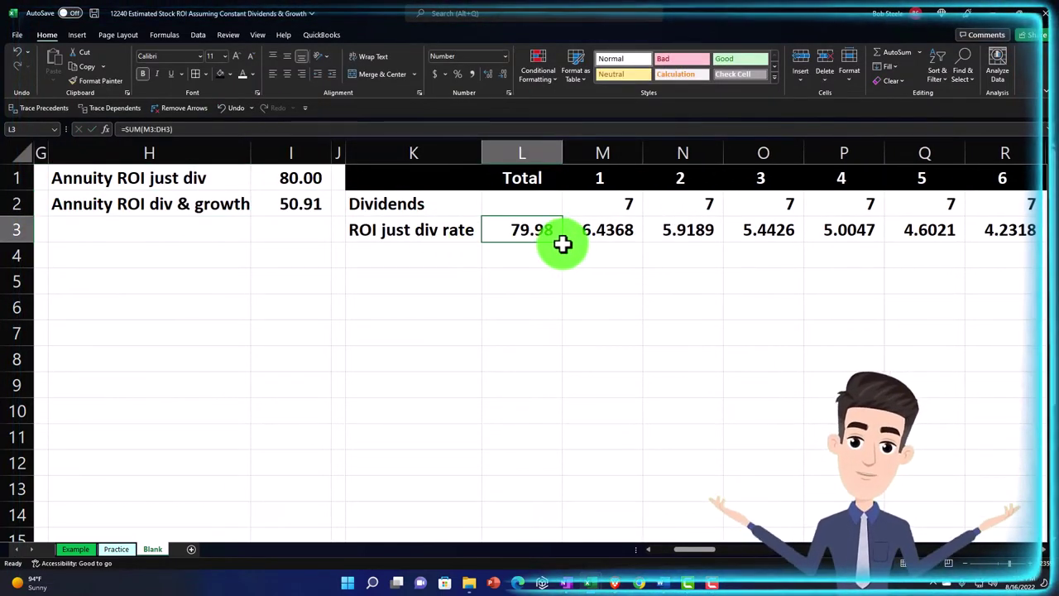
drag(562, 244, 559, 203)
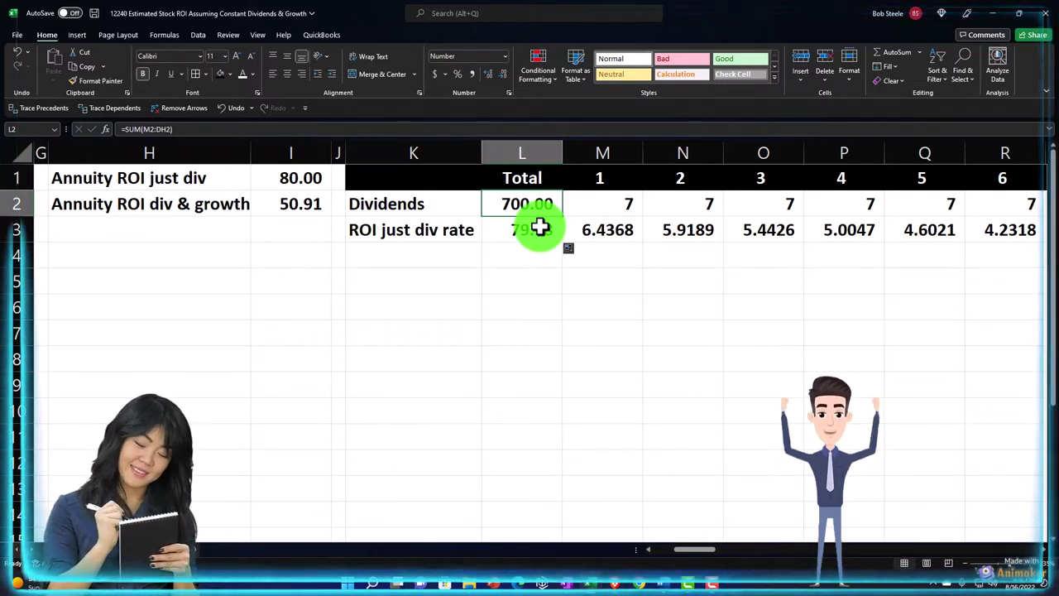
Step: Label K4 'ROI dive & growth', AutoFit column K, and move to M4
key(Return)
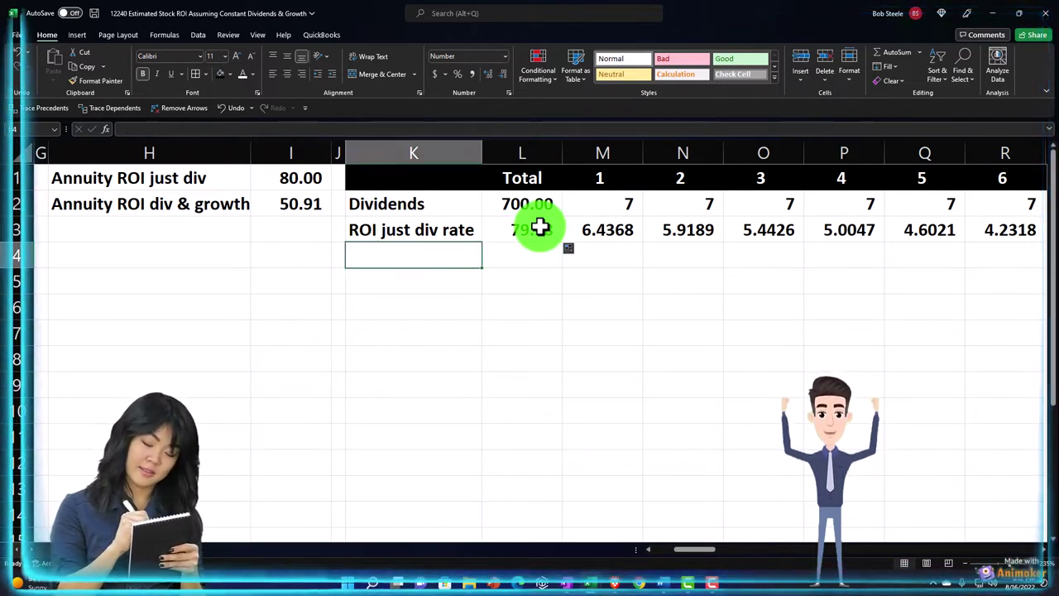
text(ROI)
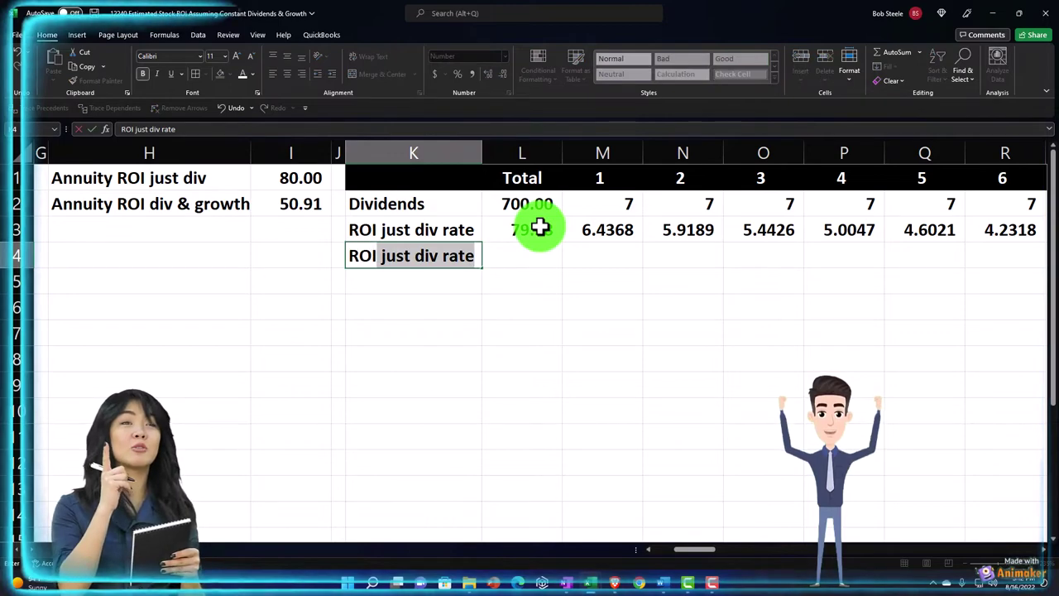
text( dive )
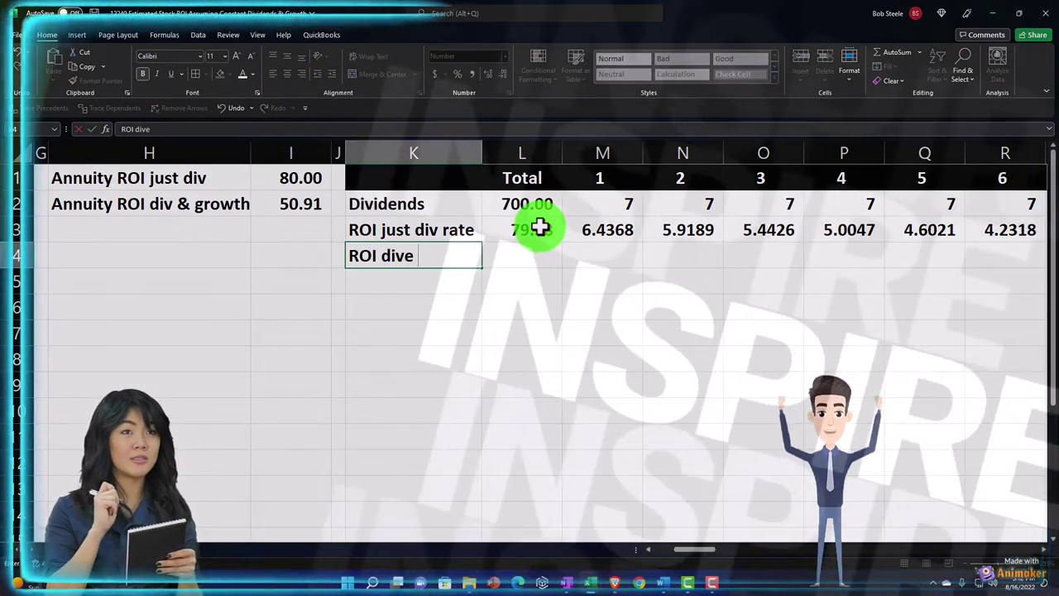
text(& growth)
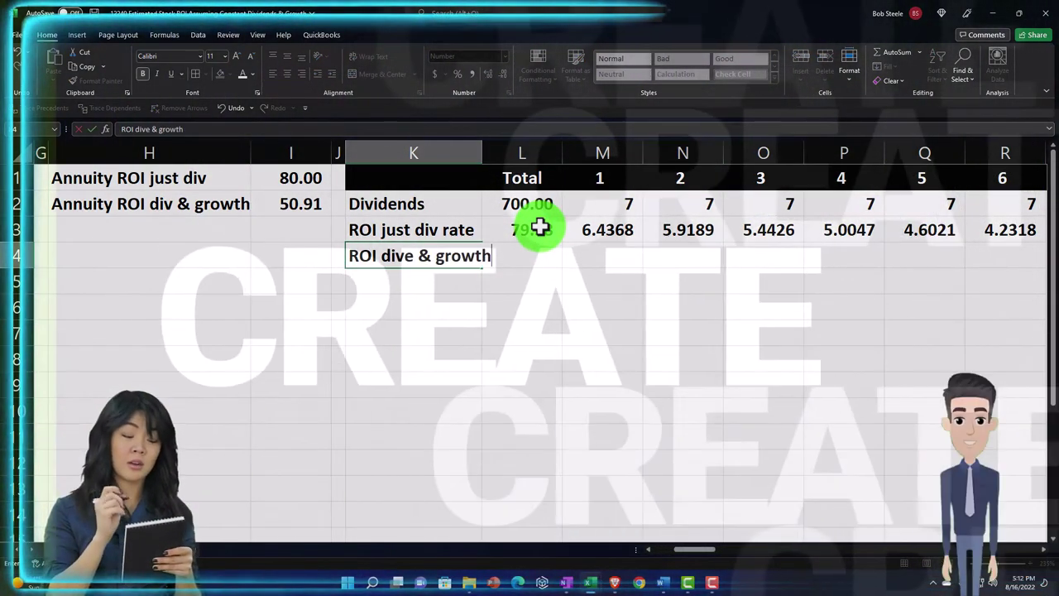
key(Tab)
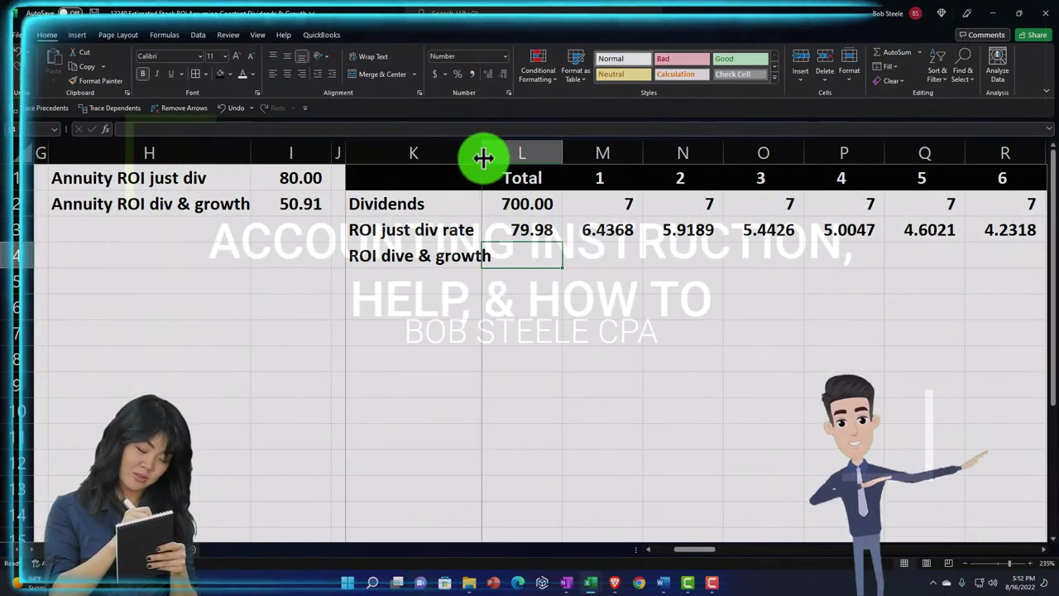
double_click(483, 156)
click(388, 331)
key(Left)
key(Left)
key(Left)
key(Left)
key(Left)
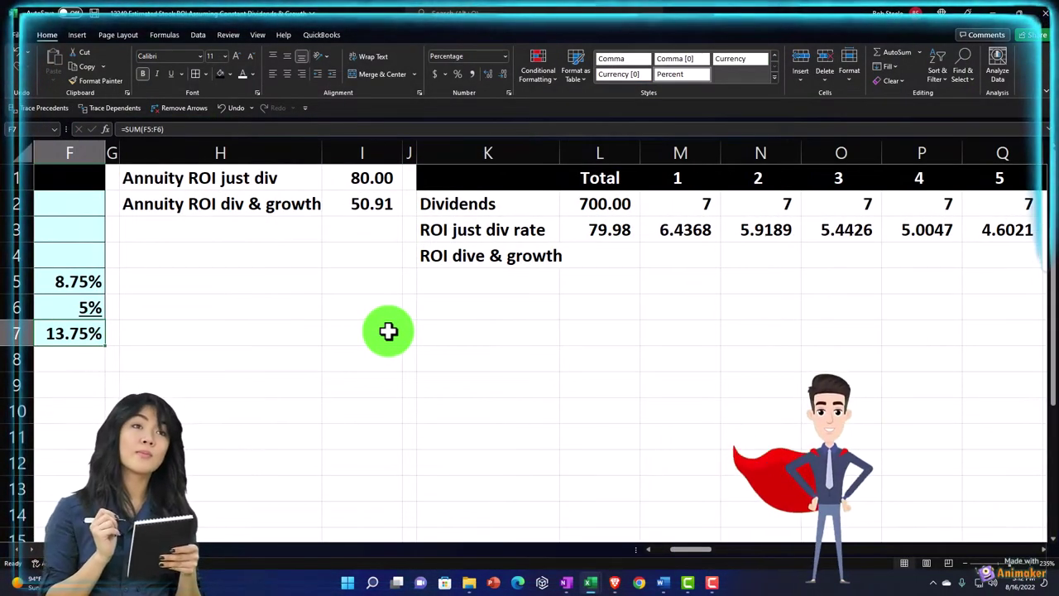
key(Right)
key(Right)
key(Right)
key(Right)
key(Right)
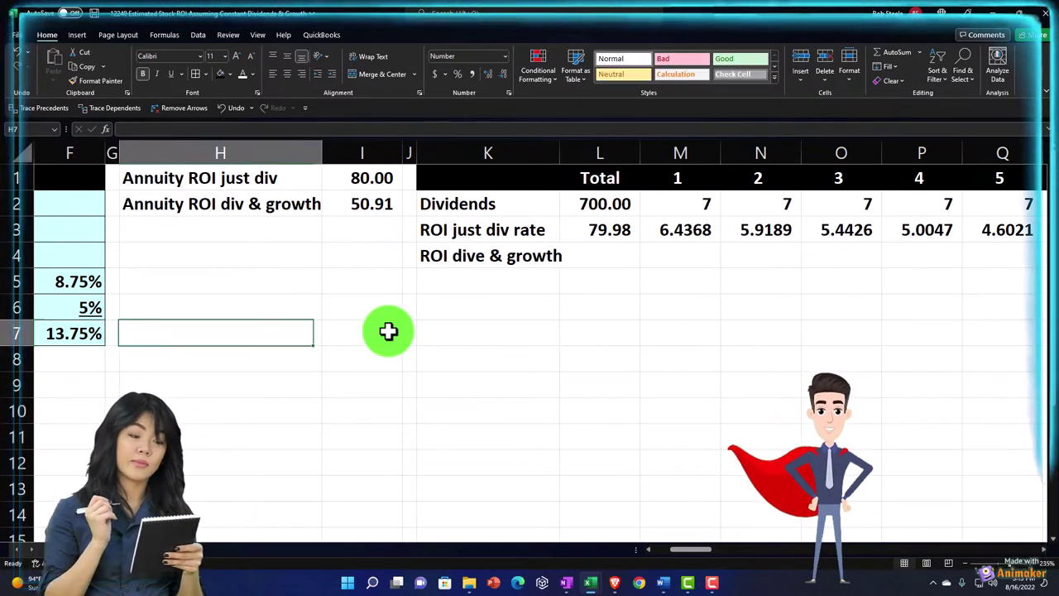
key(Right)
key(Up)
key(Up)
key(Up)
key(Right)
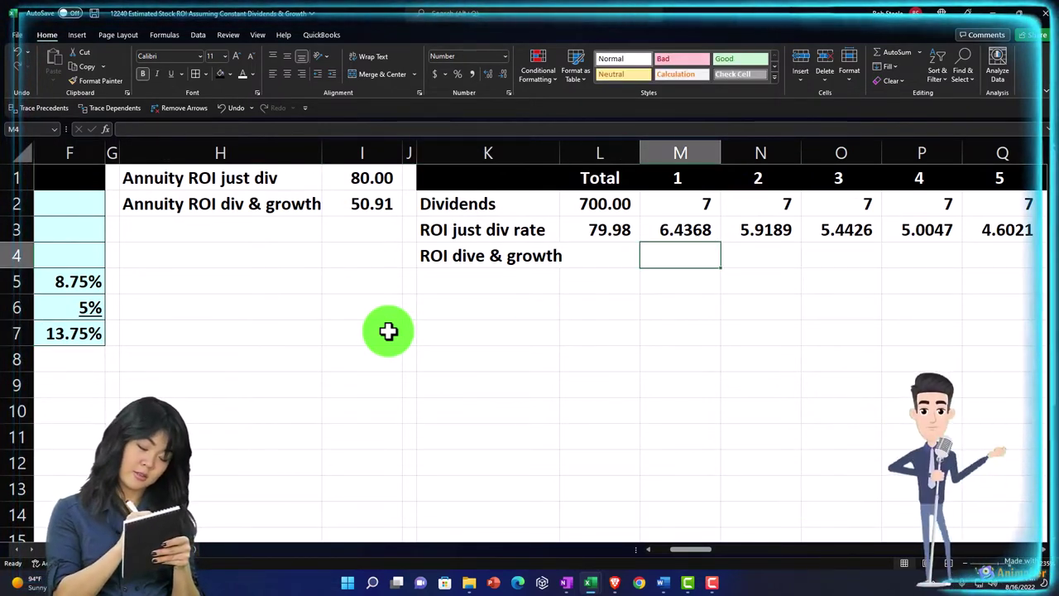
Step: Enter =-PV($F$7,M1,,M2) in M4 for the year 1 growth-adjusted value
text(-pv()
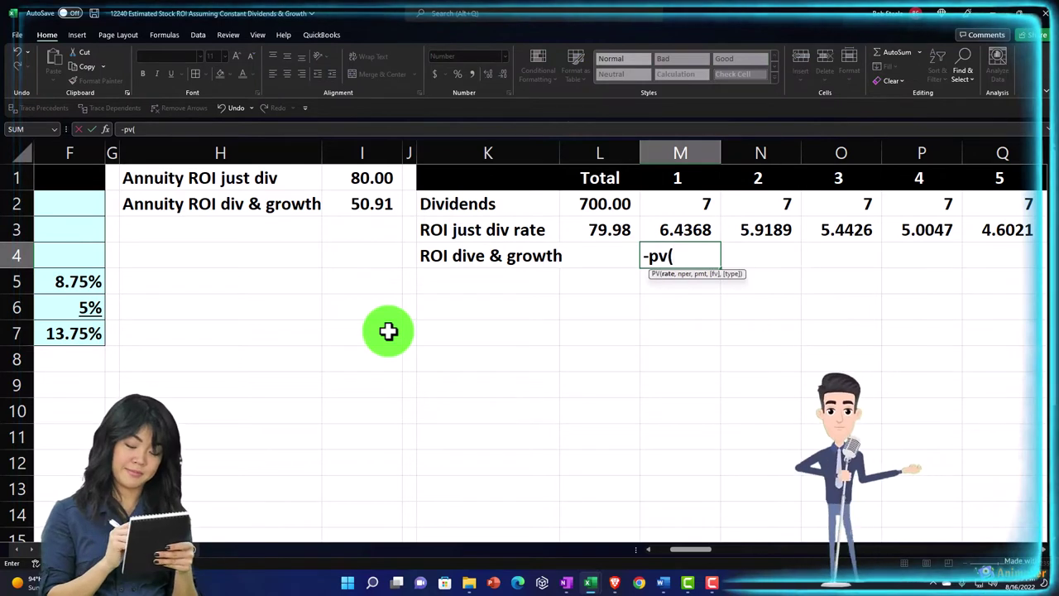
key(Left)
key(Left)
key(Left)
key(Left)
key(Left)
key(Left)
key(Left)
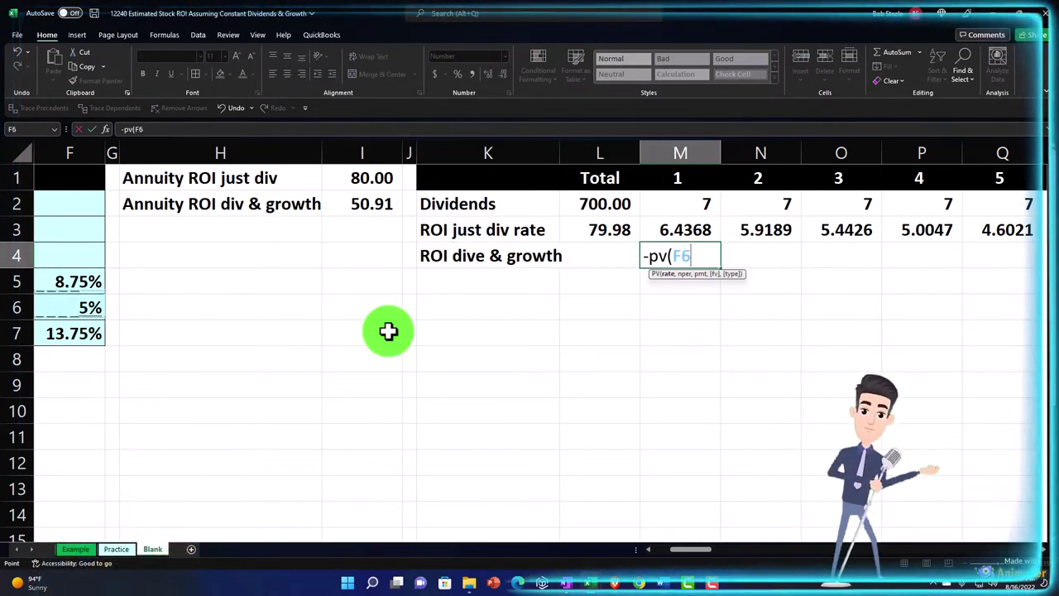
key(Down)
key(Down)
key(Down)
key(F4)
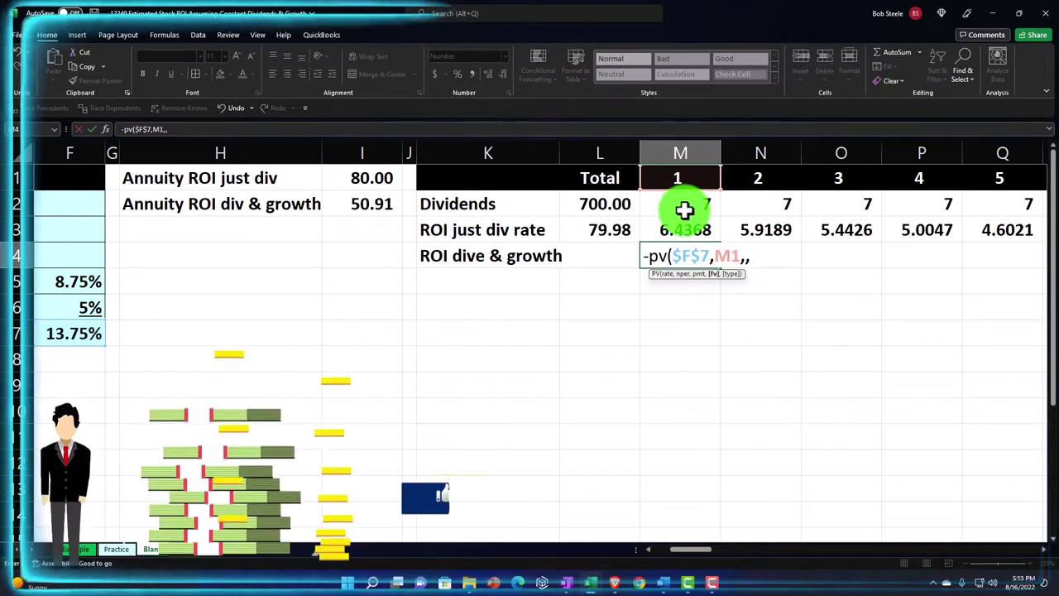
click(684, 213)
key(Return)
Step: Show M4 to four decimals (6.1538) and fill the formula across to DH4
click(682, 257)
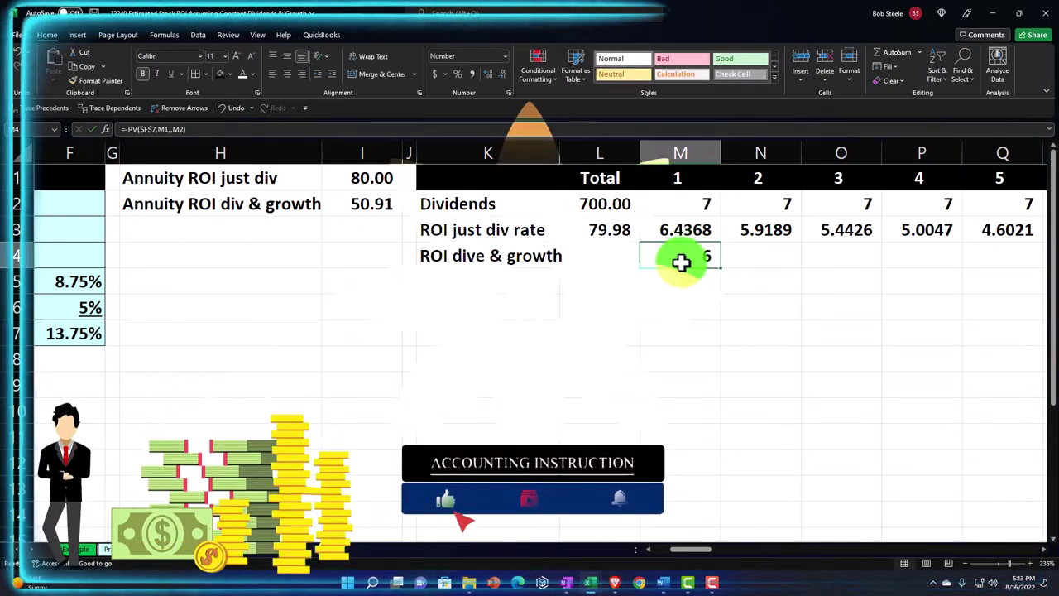
click(488, 74)
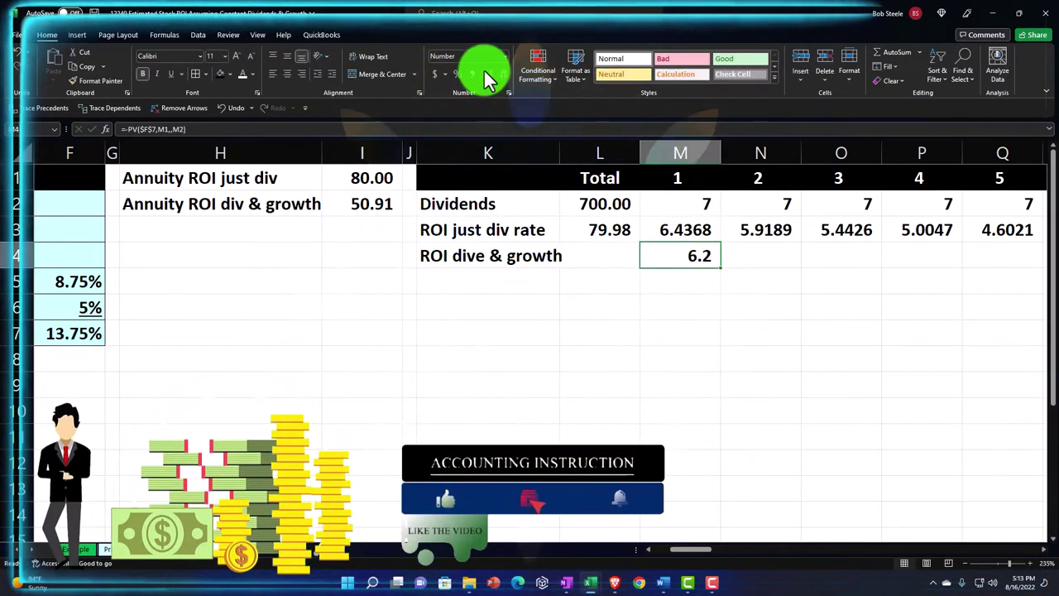
click(487, 73)
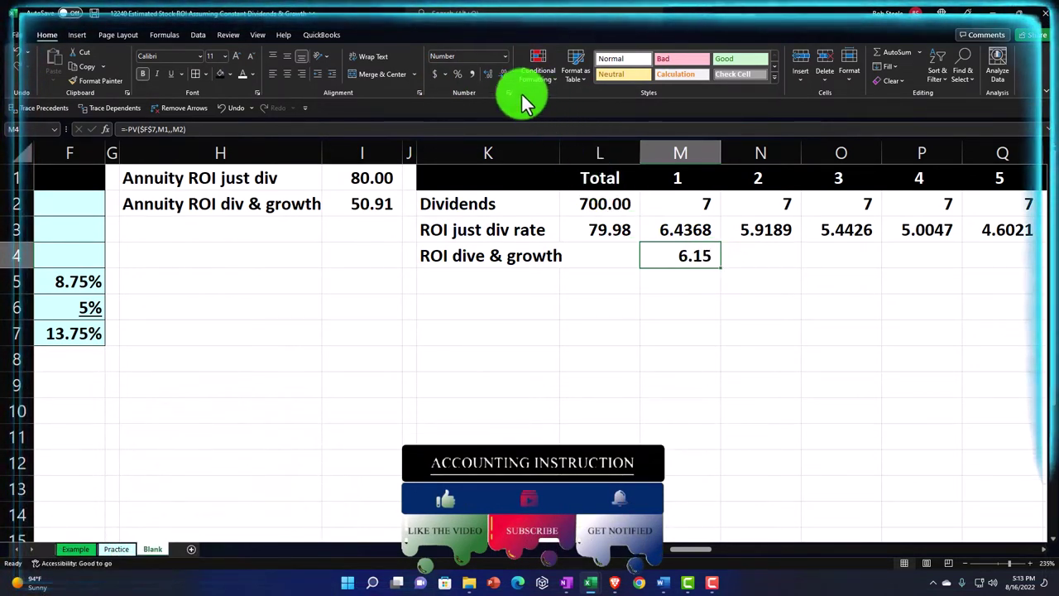
click(487, 73)
click(486, 73)
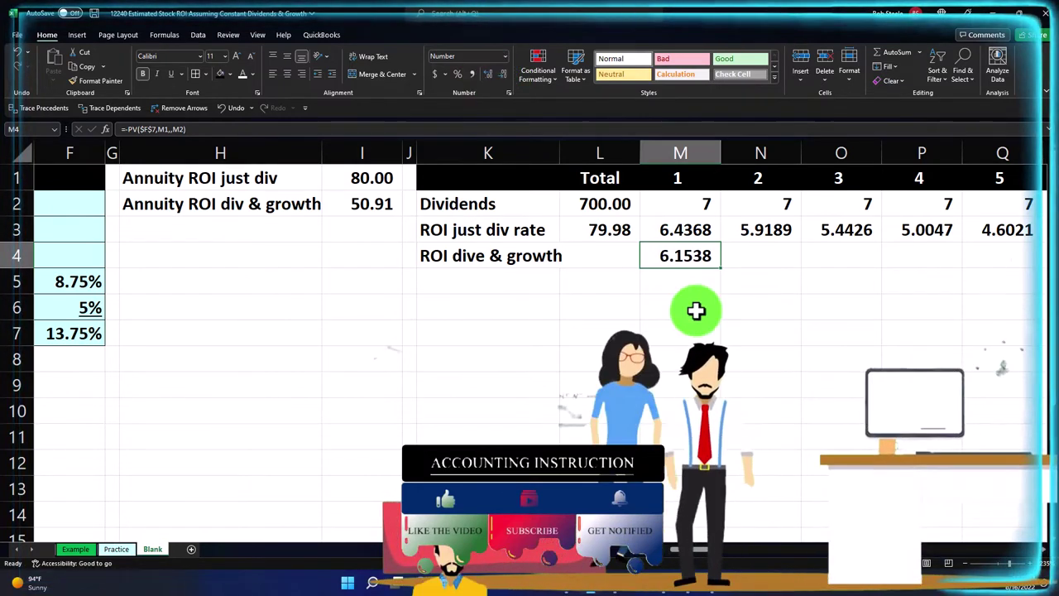
drag(721, 272, 910, 272)
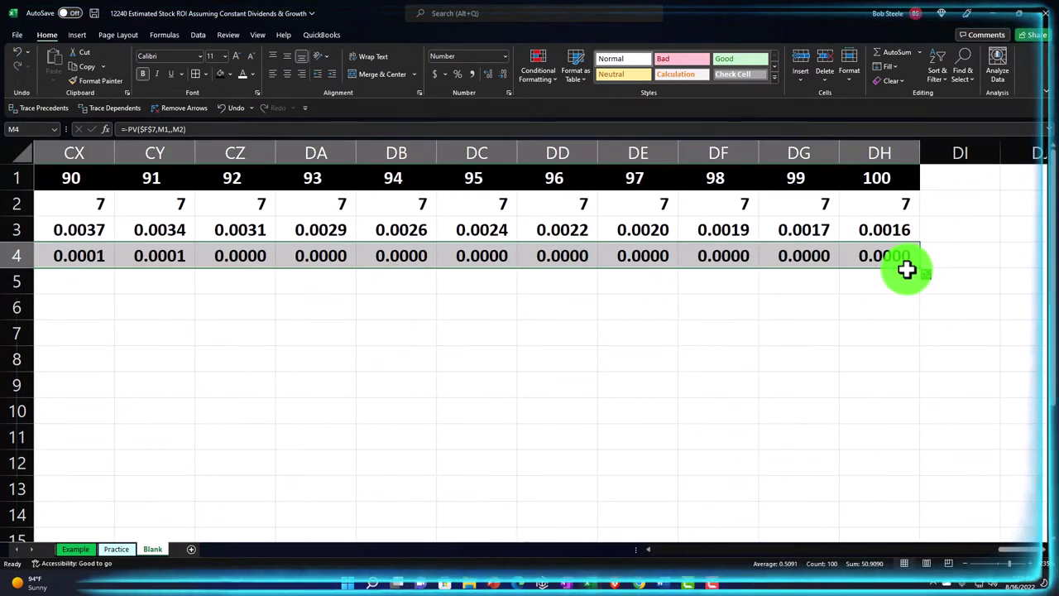
key(Left)
key(Left)
key(Left)
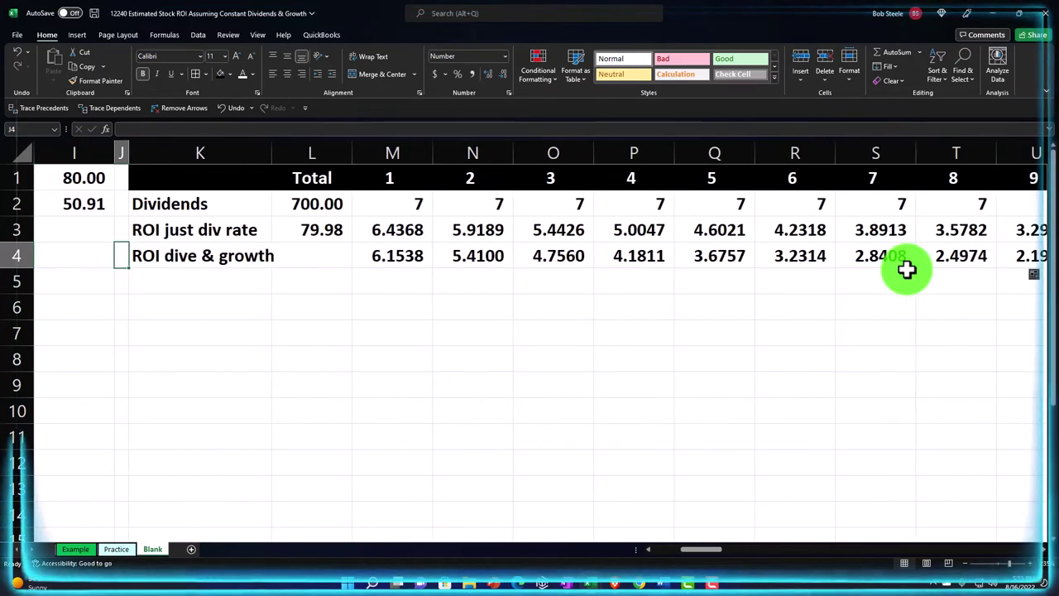
click(348, 239)
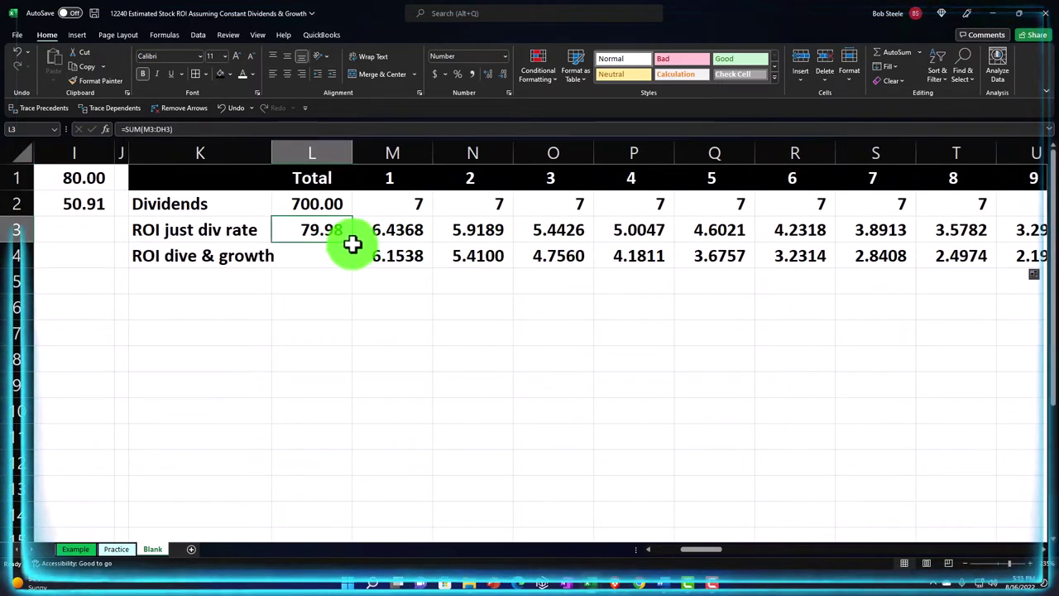
Step: Copy L3's SUM down to L4, totalling the growth row at 50.91, and start the K6 label
drag(354, 257, 355, 284)
click(331, 263)
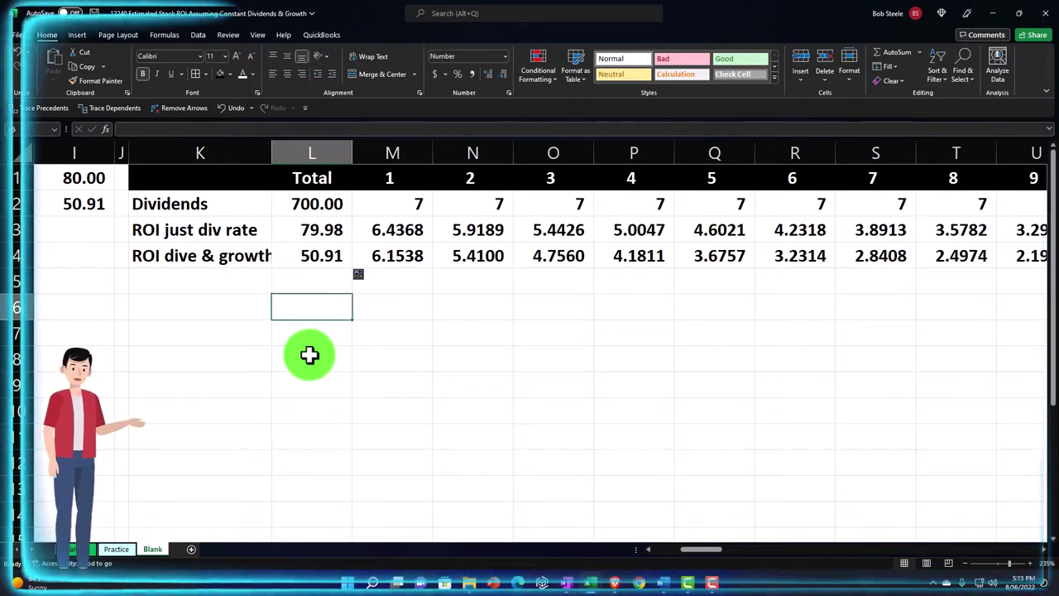
key(Left)
key(Left)
key(Left)
key(Left)
key(Left)
key(Left)
key(Left)
key(Left)
key(Left)
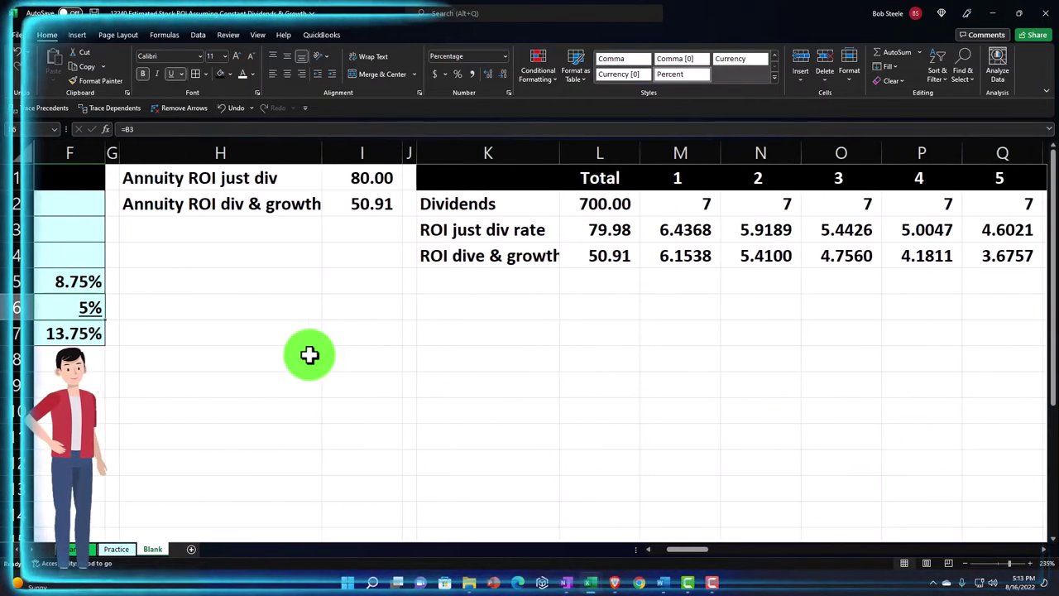
key(Right)
key(Right)
key(Right)
key(Right)
key(Right)
key(Right)
key(Right)
key(Right)
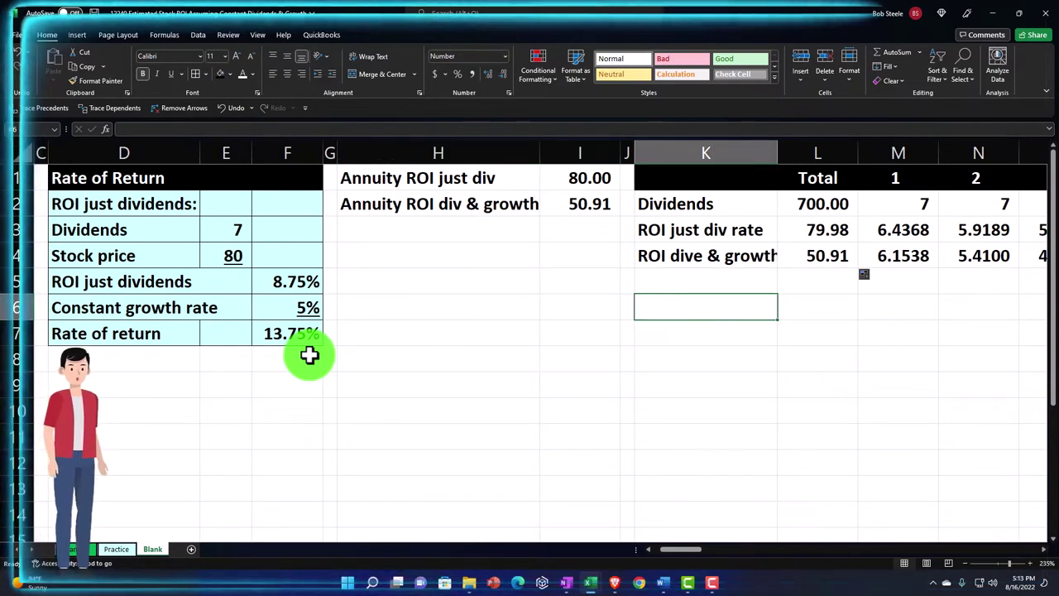
text(Price no div)
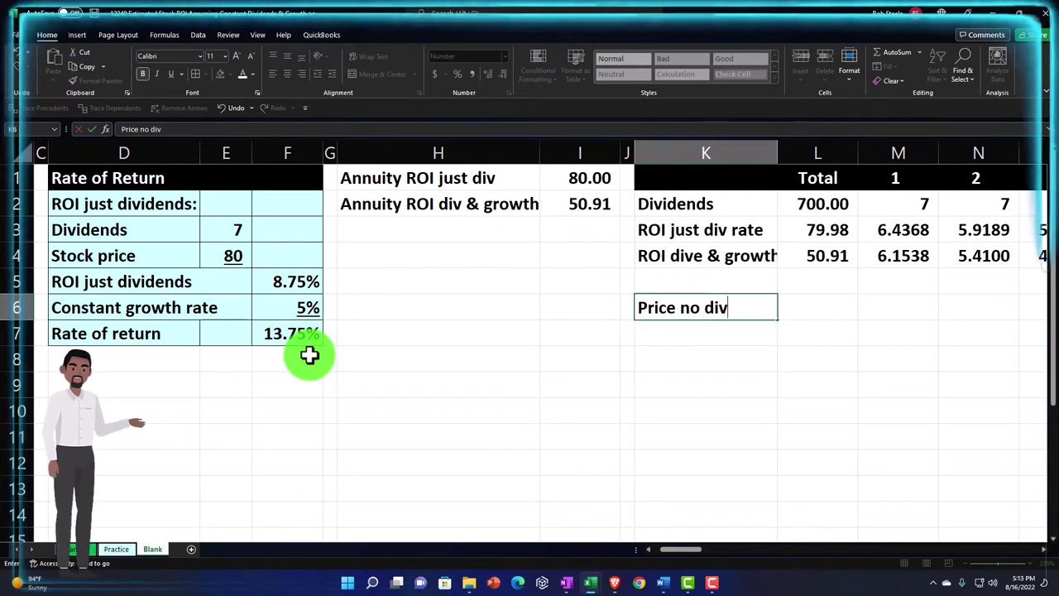
Step: Confirm the Price no div label and link L6 to L4 (=L4), showing 50.91 to two decimals
key(Tab)
text(=)
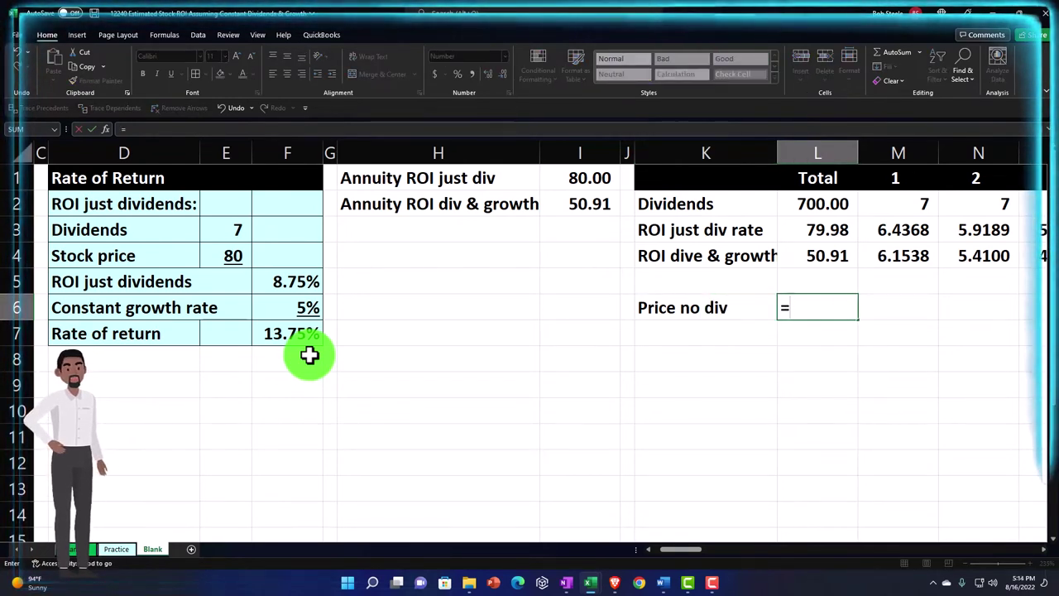
key(Up)
key(Return)
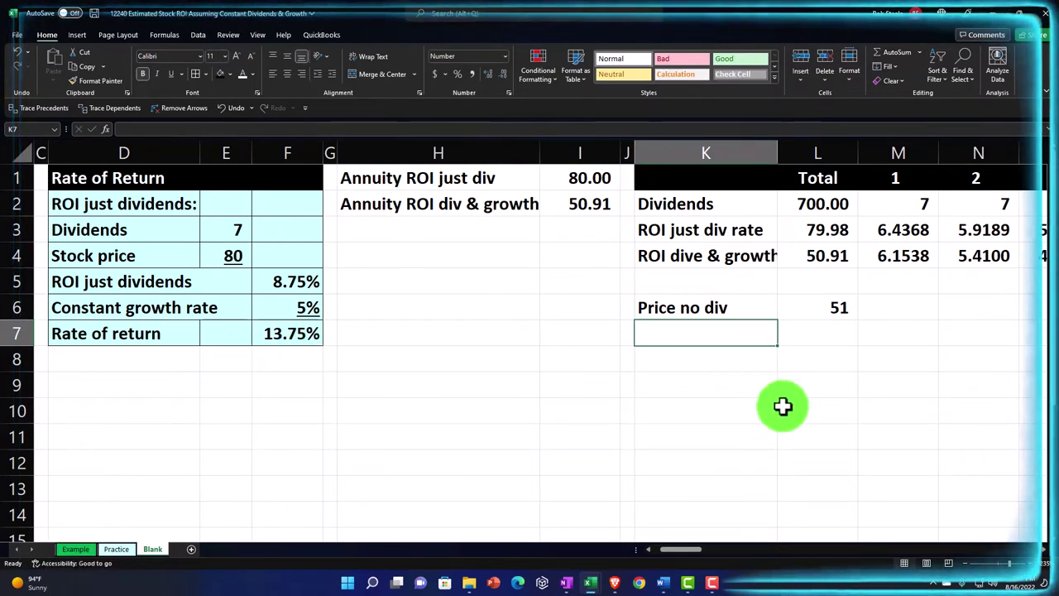
click(811, 300)
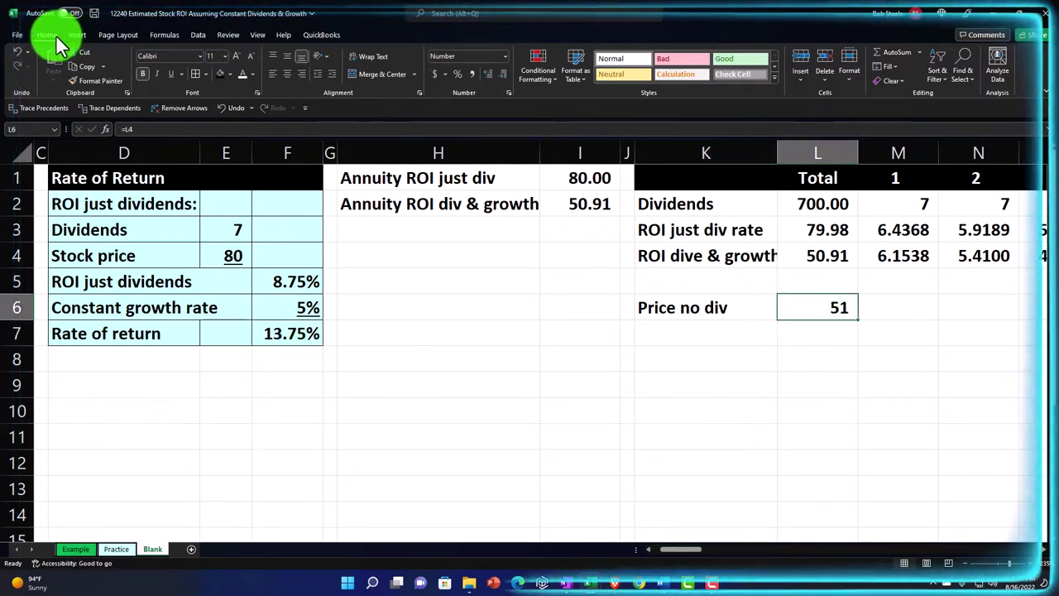
click(485, 71)
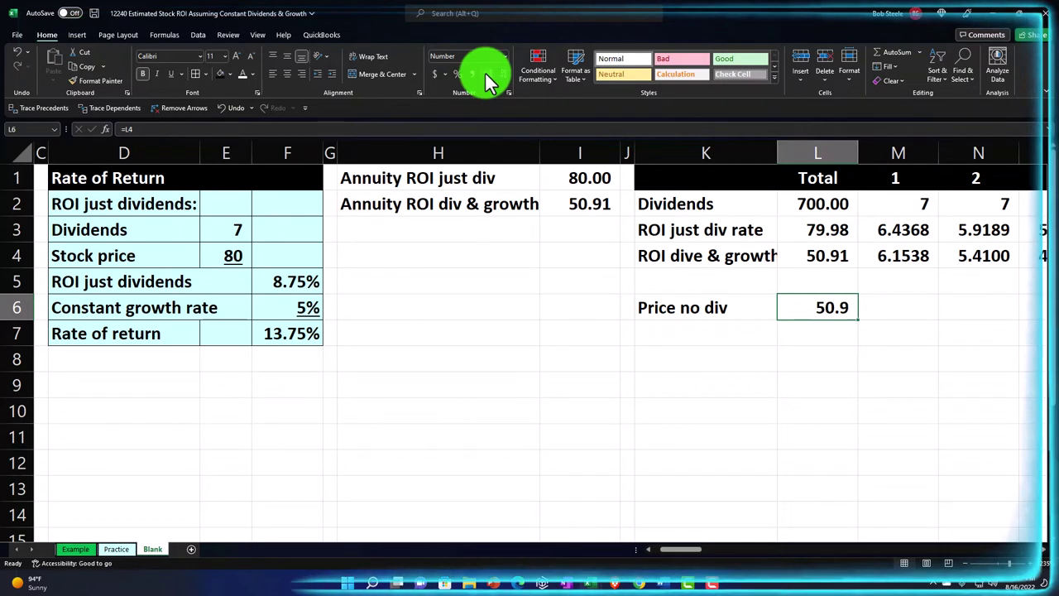
click(485, 71)
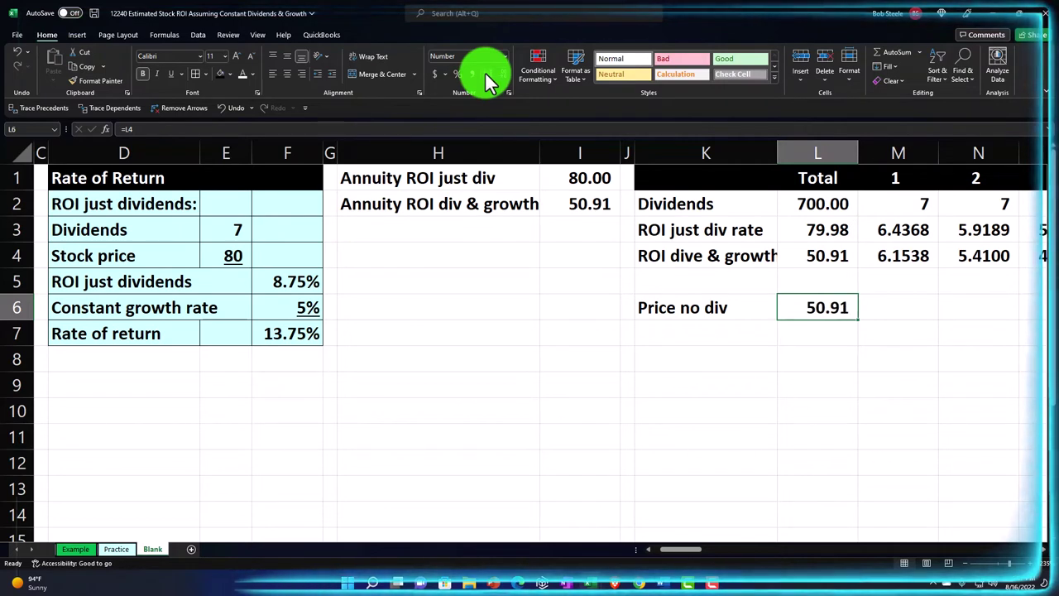
Step: Compare the ROI totals in L3 and L4 with the annuity figures in I1 and I2
click(809, 229)
click(610, 178)
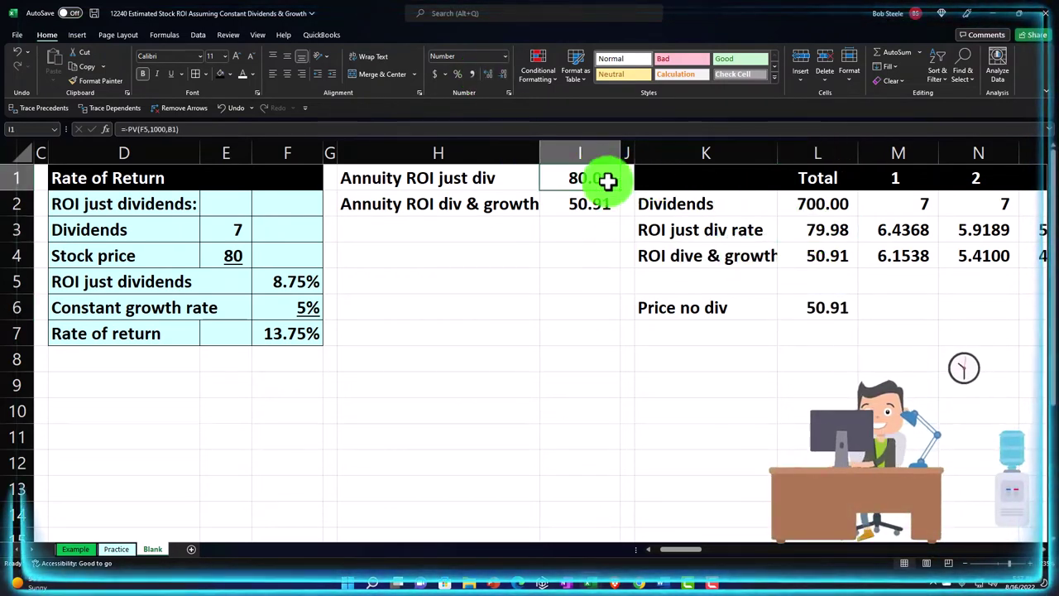
click(809, 255)
click(597, 204)
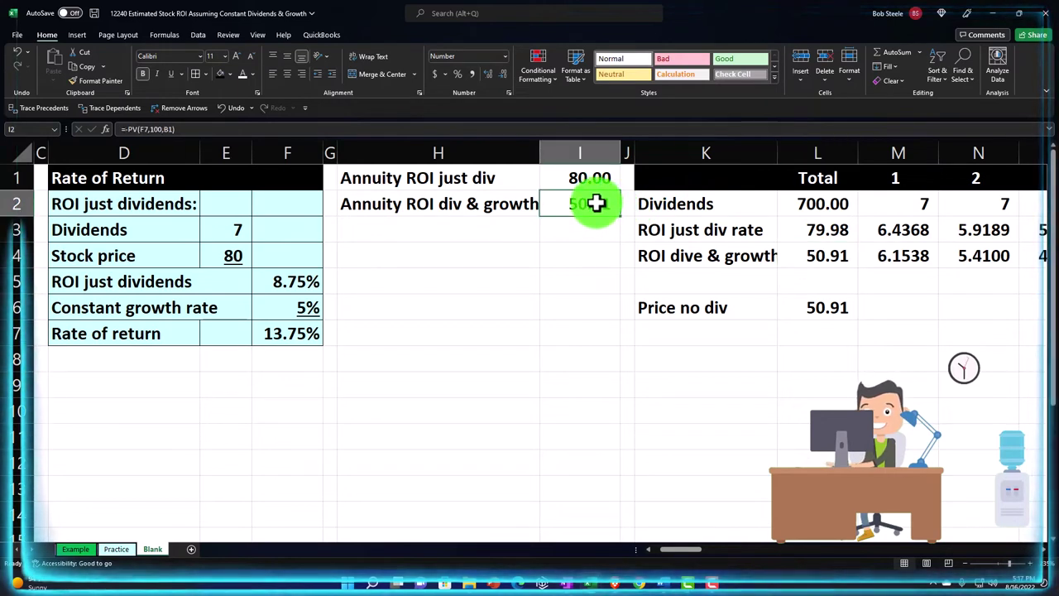
click(613, 175)
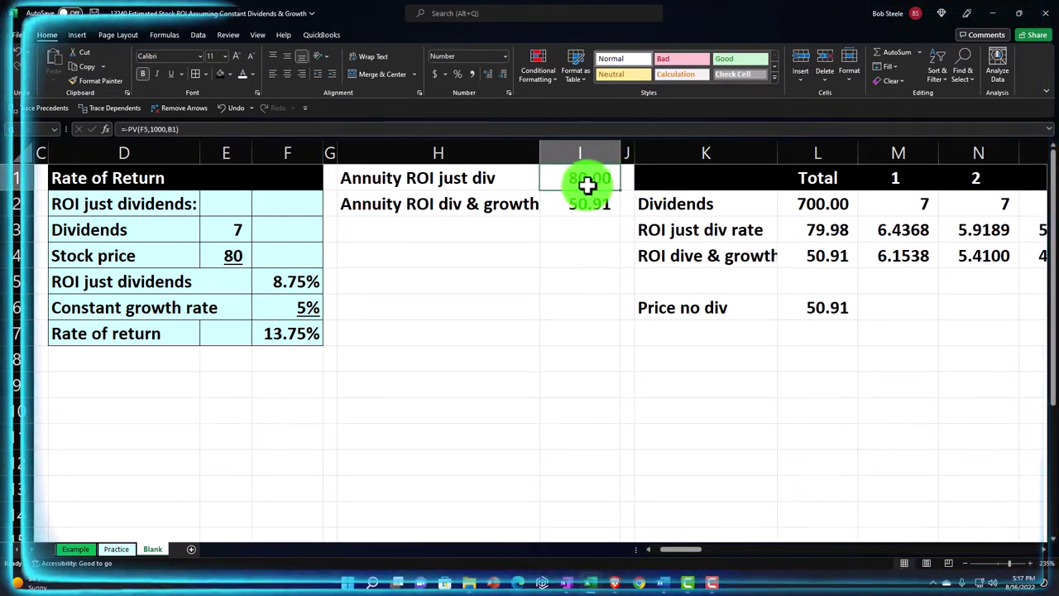
click(812, 315)
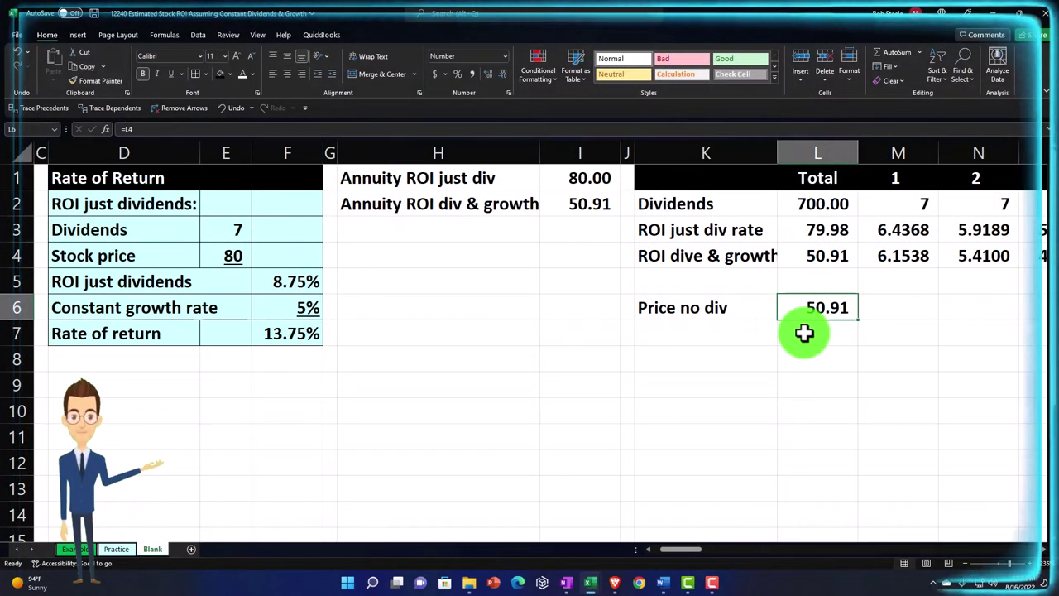
Step: Enter =L6*(1+$F$6) in M6 at two decimals and fill it across to DH6
key(Right)
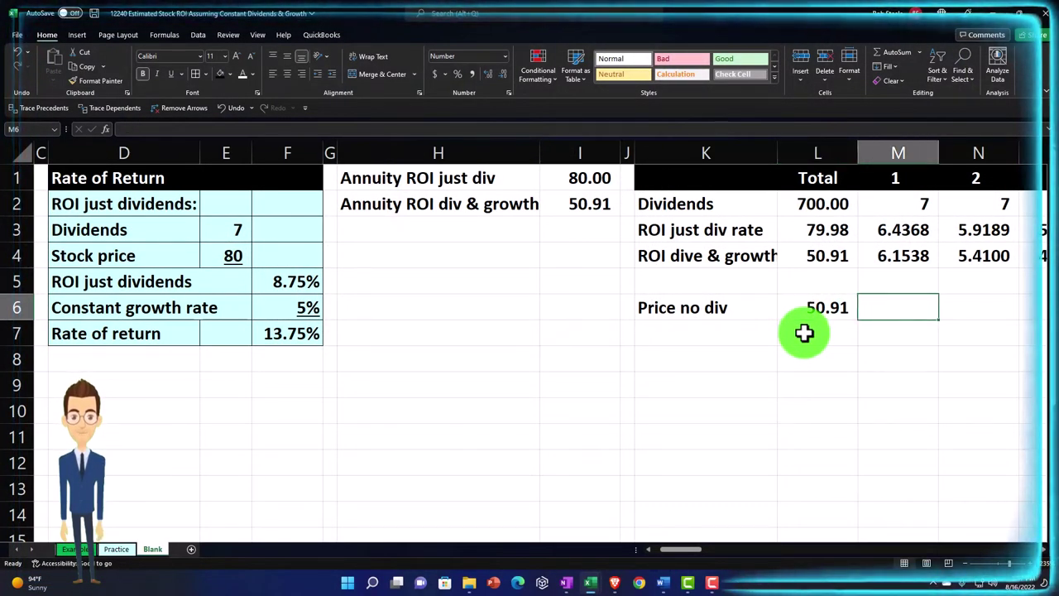
text(=L6)
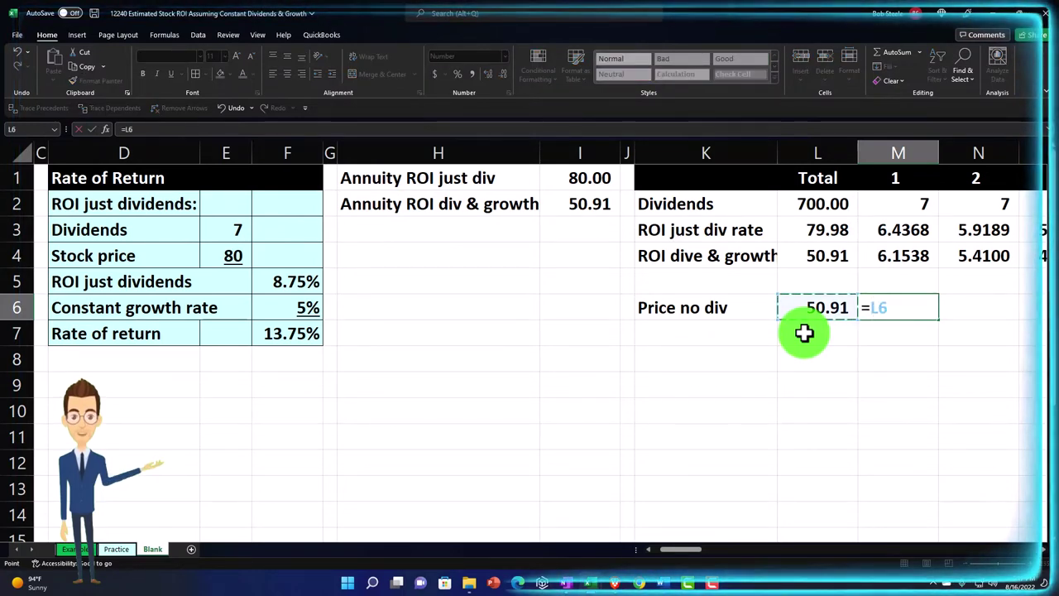
text(*(1+)
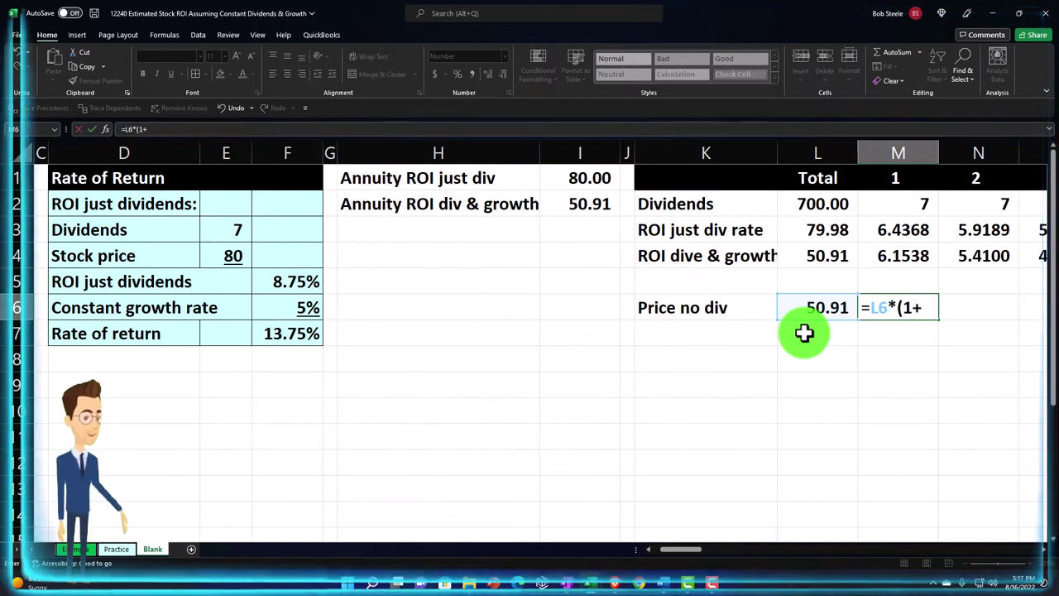
click(299, 308)
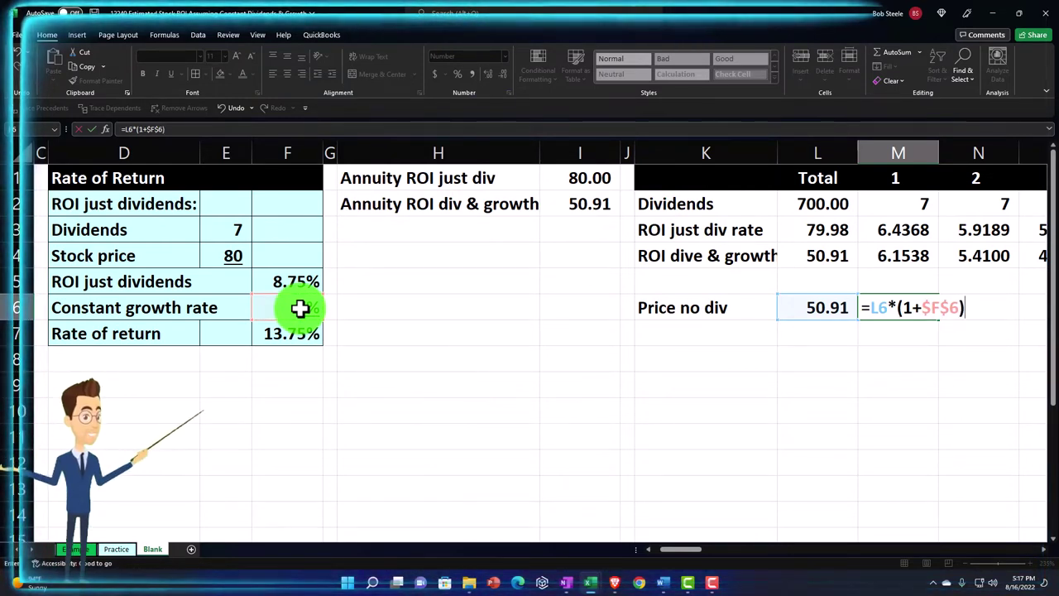
key(Return)
key(Up)
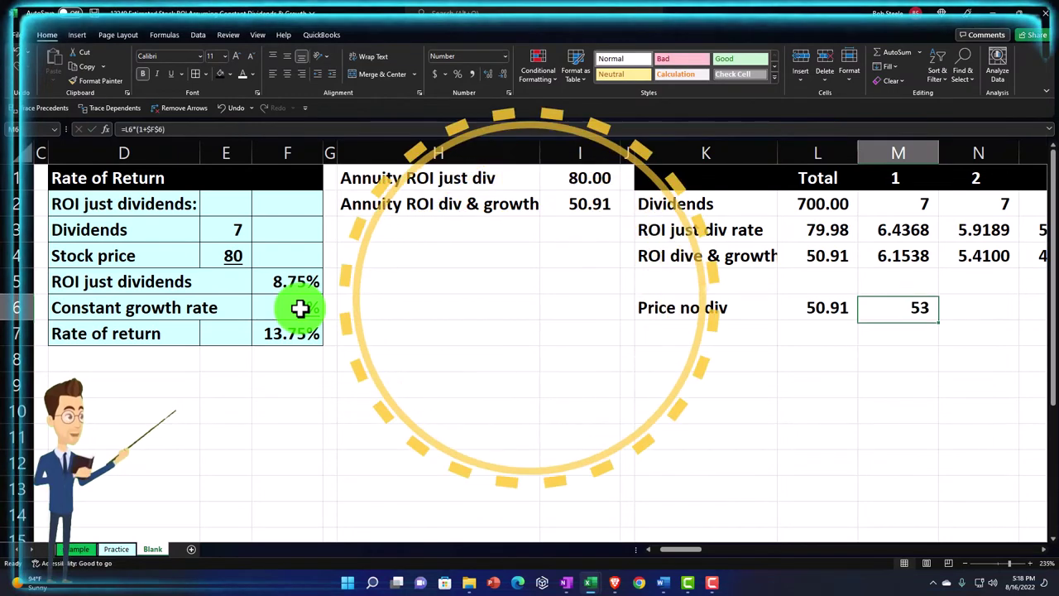
click(486, 74)
click(486, 75)
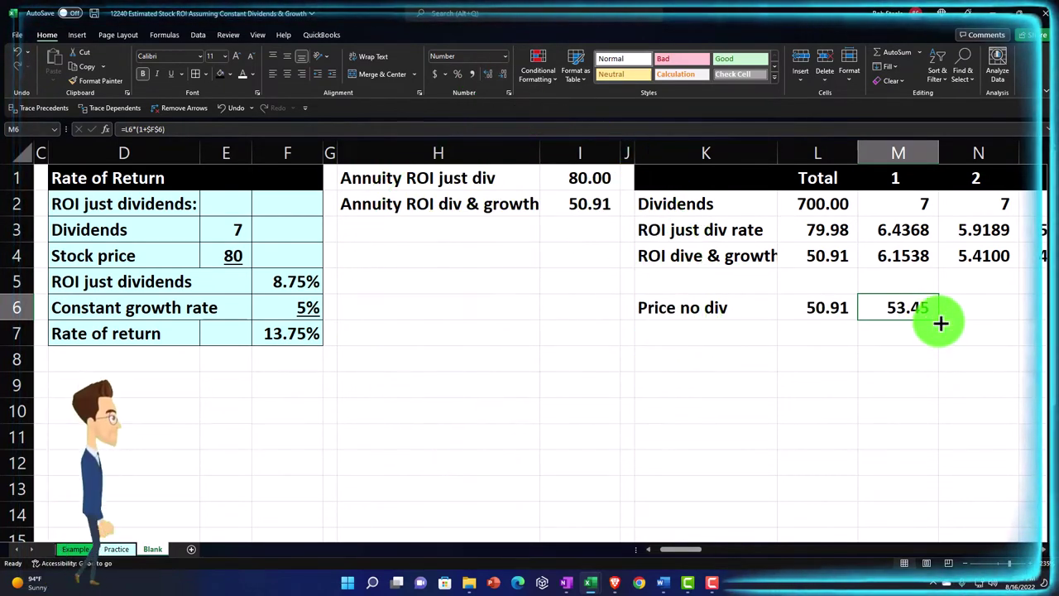
mouse_move(941, 323)
mouse_down()
mouse_move(1041, 311)
mouse_move(929, 314)
mouse_up()
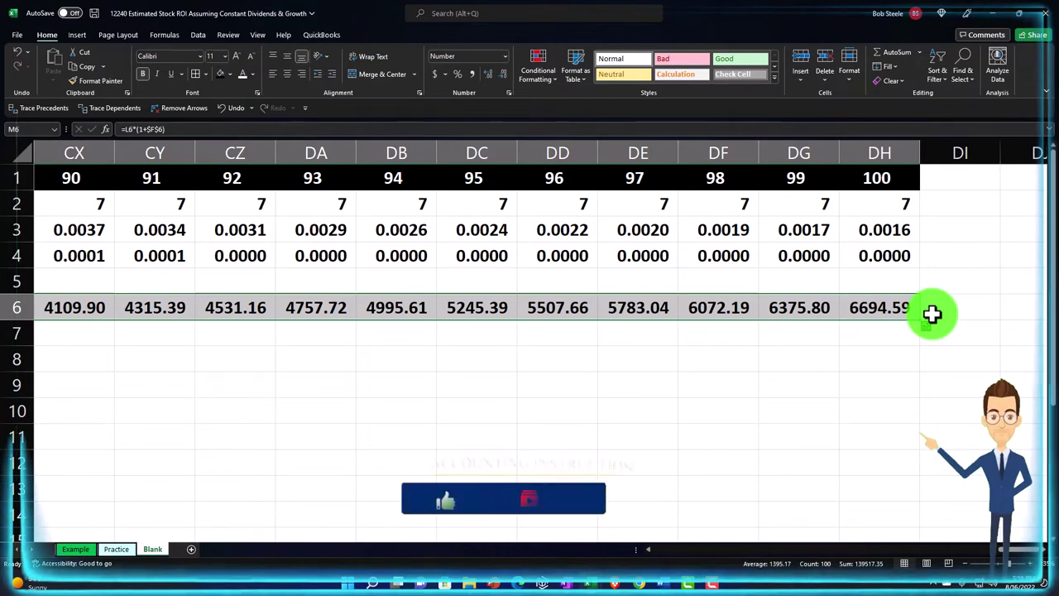
Step: Start the next row's label 'Invease' in K7
key(ctrl+Left)
key(Left)
key(Left)
key(Left)
key(Left)
key(Left)
key(Left)
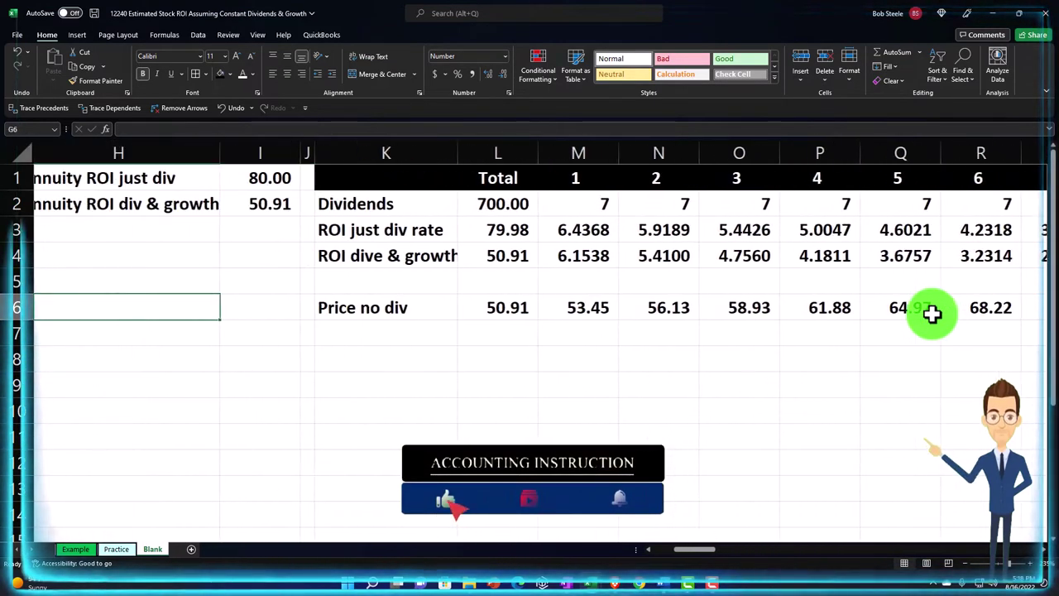
key(Right)
key(Right)
key(Right)
key(Right)
key(Right)
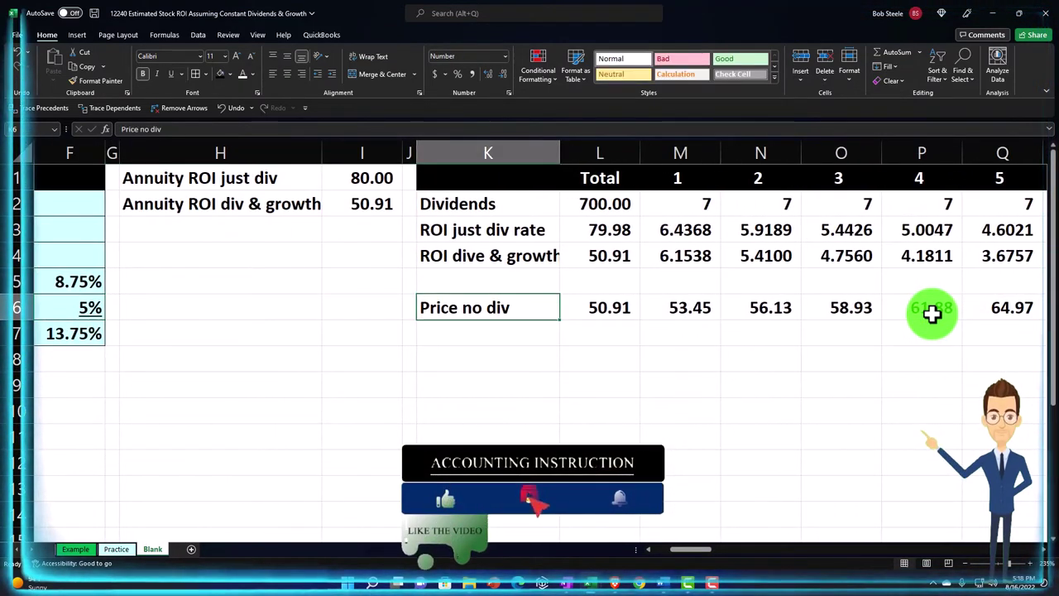
text(Inv)
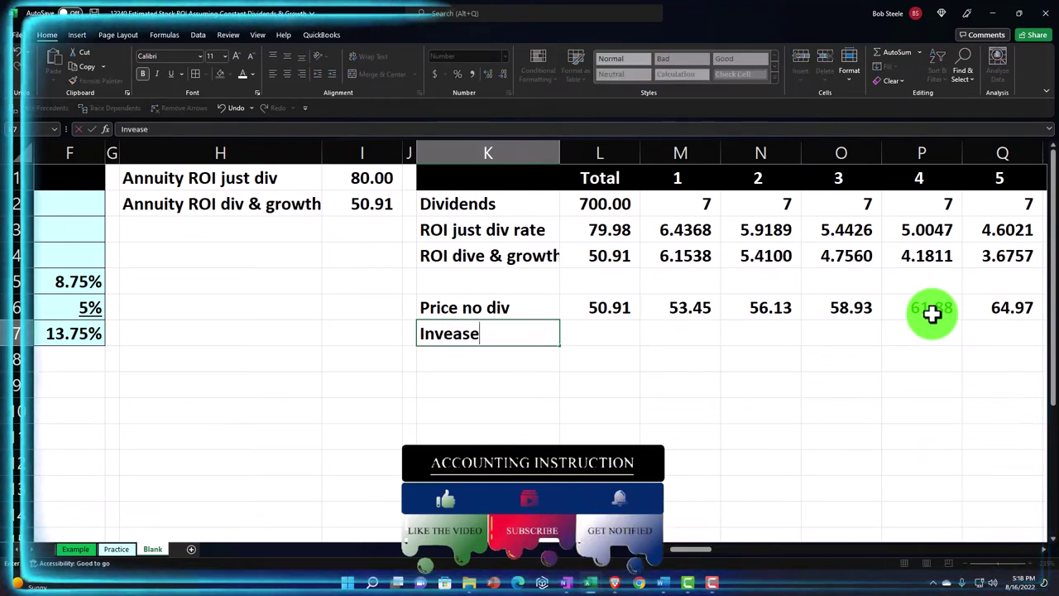
text(ease)
Step: Confirm the Invease label and enter the year-1 increase =M6-L6 with two decimals
key(Right)
key(Right)
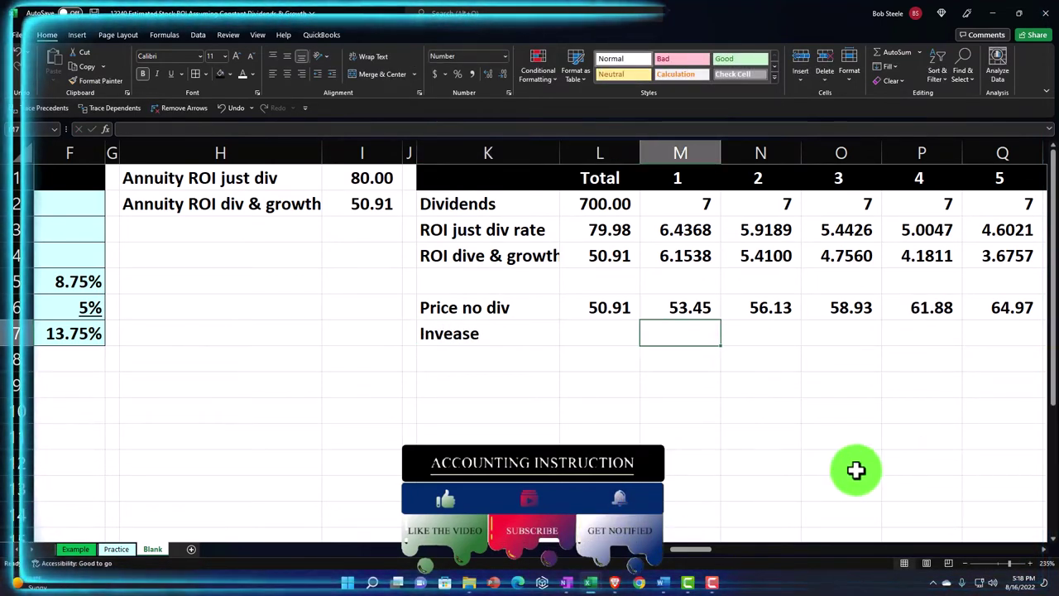
text(=)
key(Up)
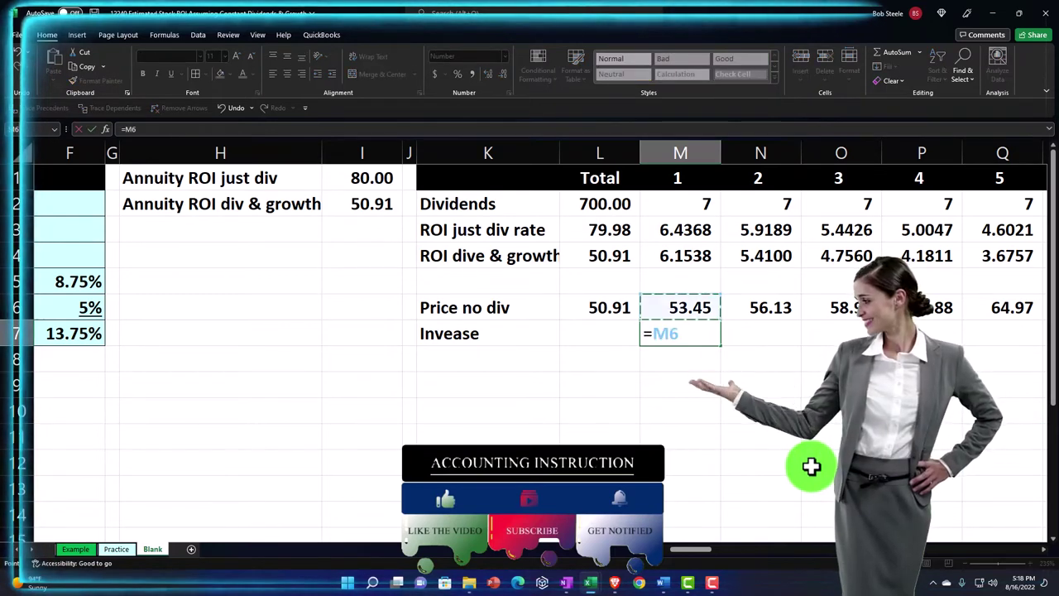
text(-)
key(Left)
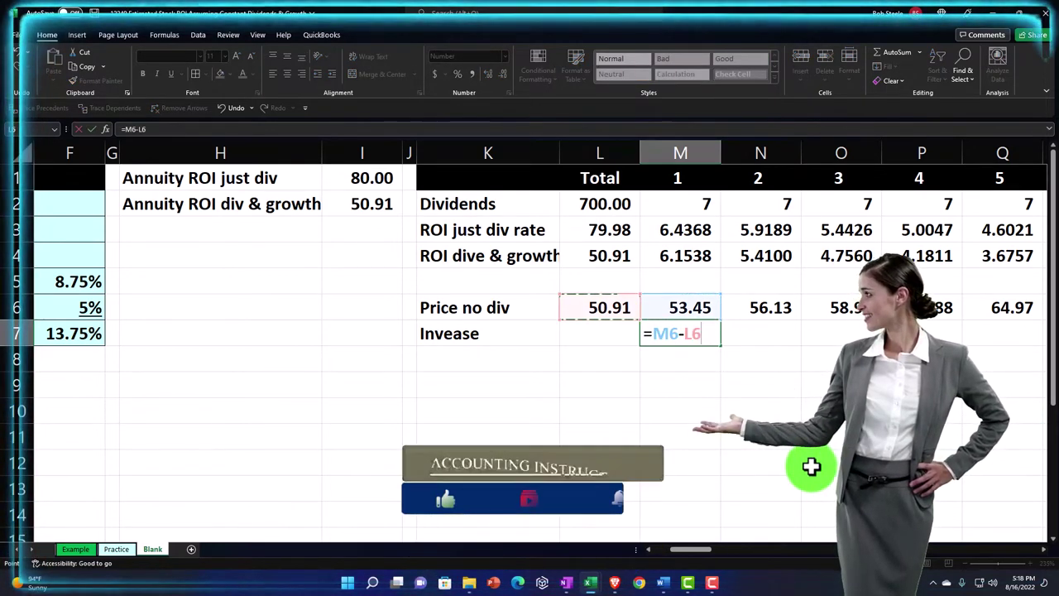
key(Return)
key(Right)
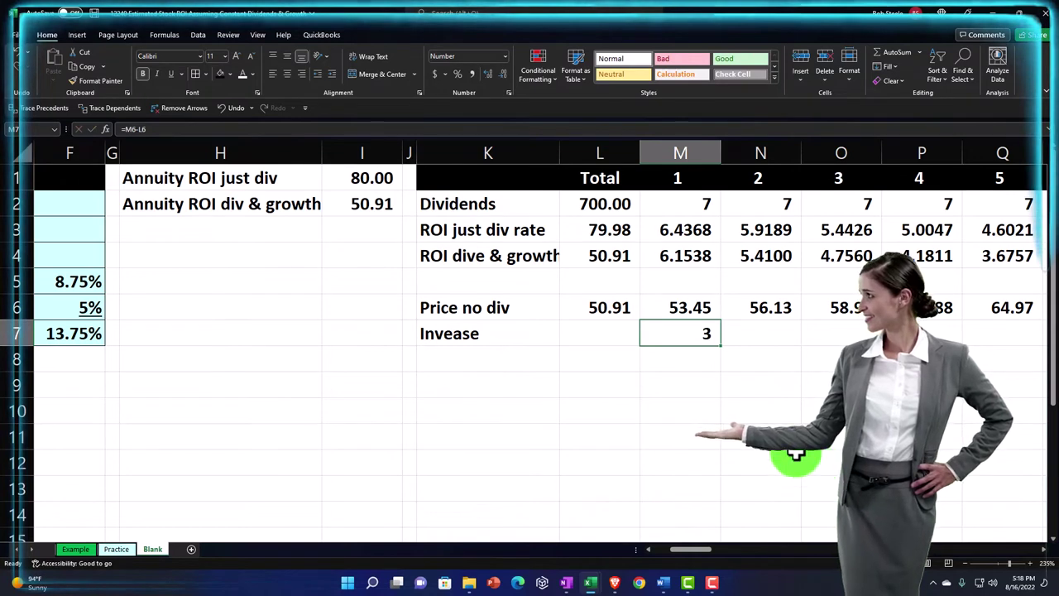
click(489, 71)
click(489, 72)
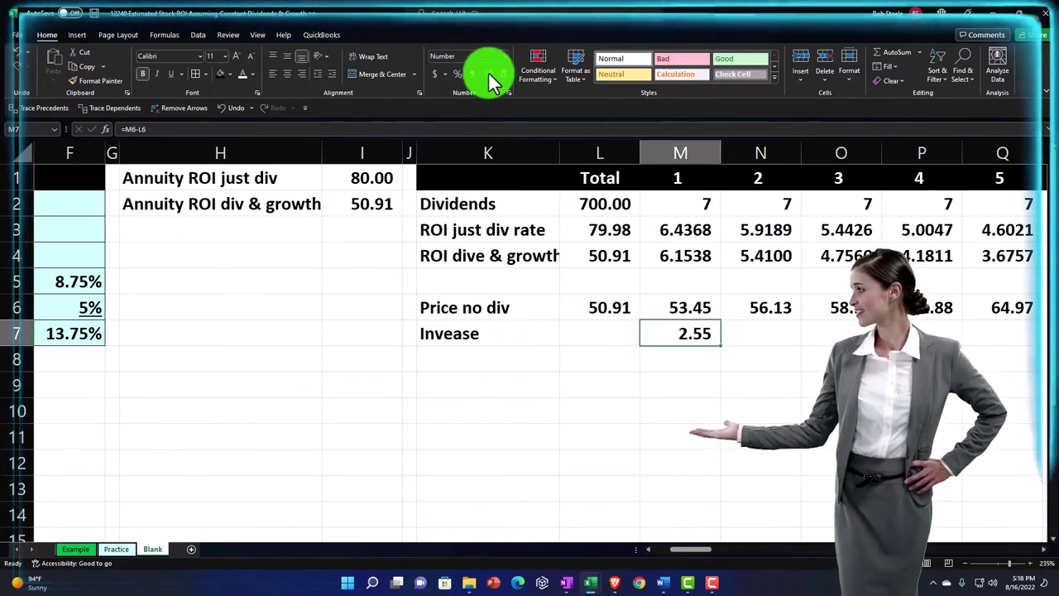
Step: Try a price-times-growth-rate formula, then restore the price-difference formula for the year-1 increase
text(=)
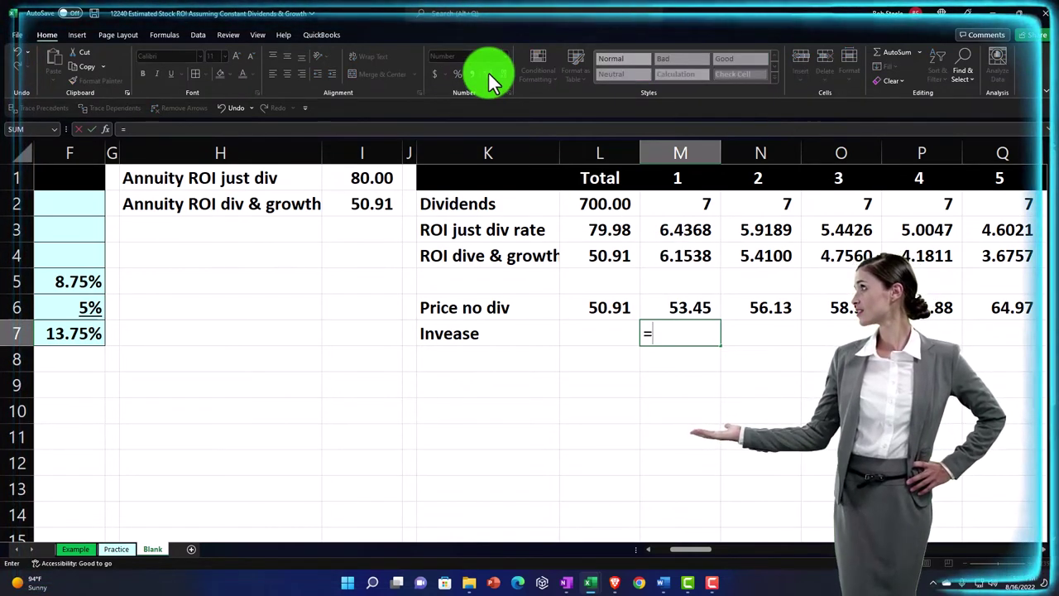
key(Left)
key(Up)
text(*)
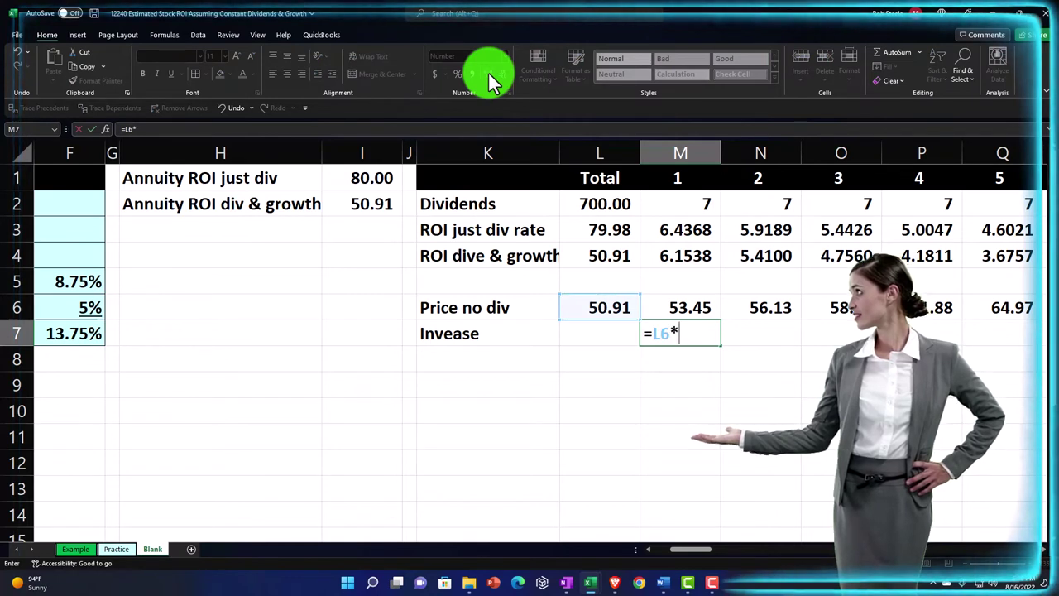
key(Left)
key(Left)
key(Left)
key(Left)
key(Left)
key(Left)
key(Left)
key(Up)
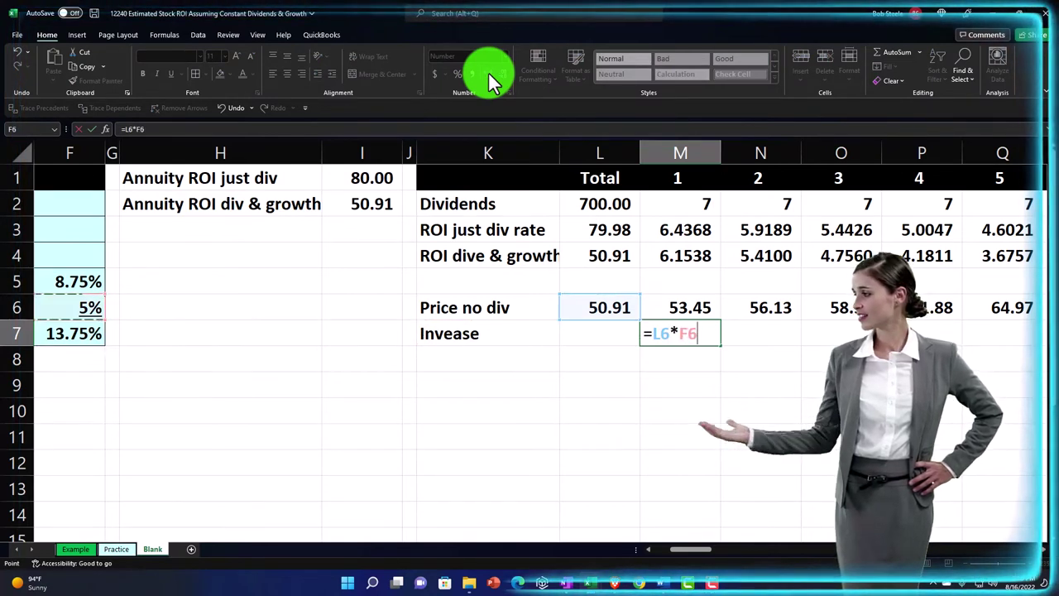
key(Return)
key(Up)
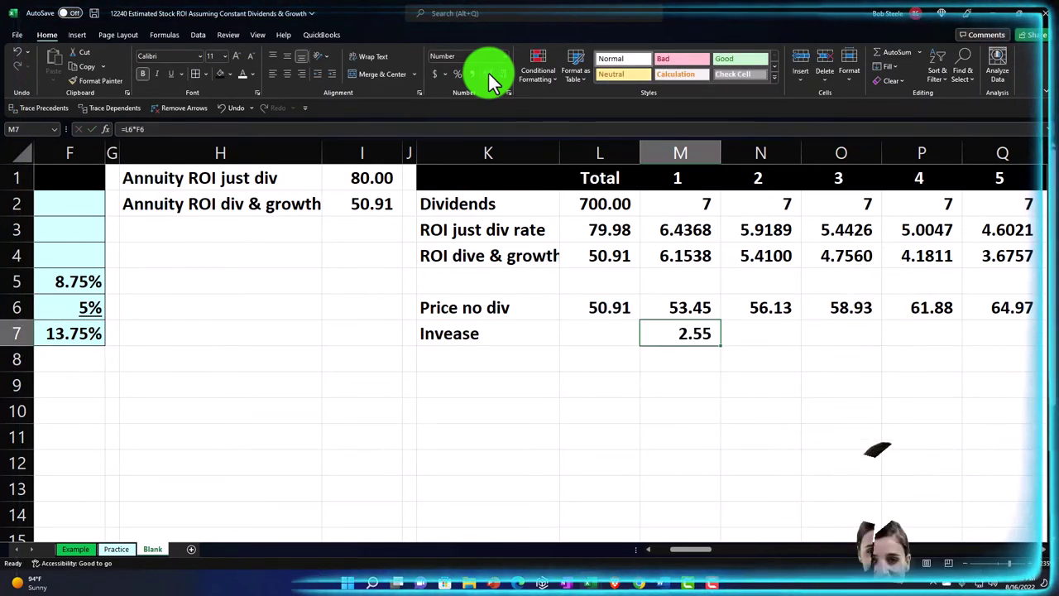
text(=)
text(-)
key(Left)
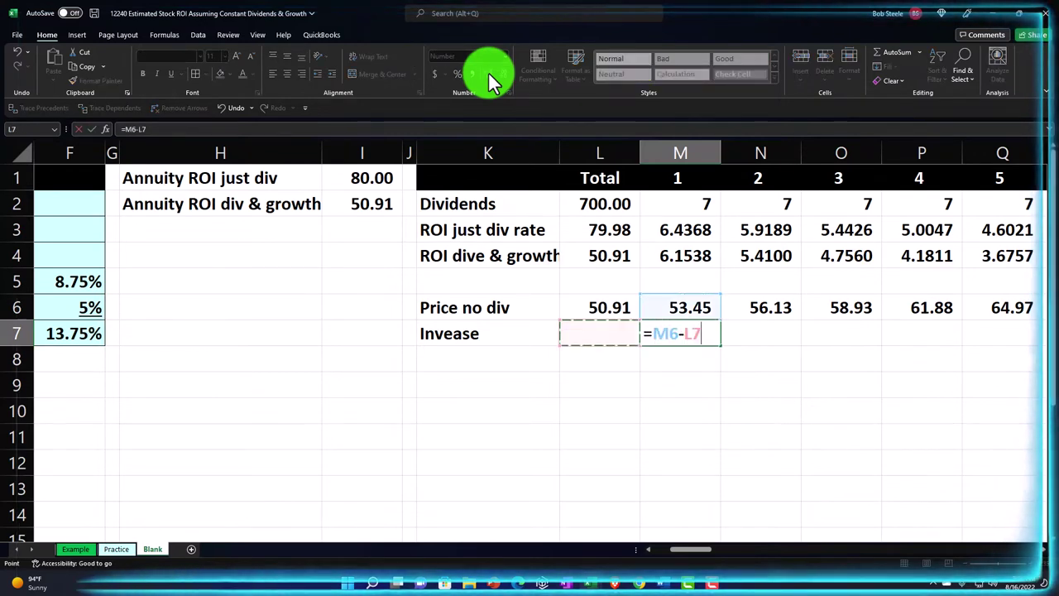
key(Up)
key(Return)
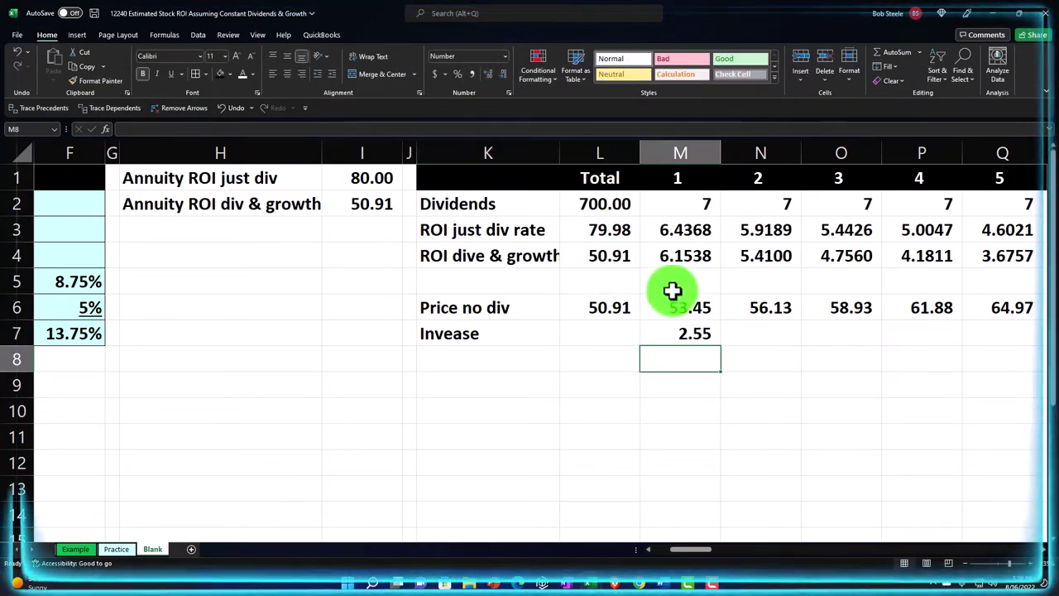
Step: Copy the increase formula across row 7 through year 100, reaching 318.79 in DH7
click(687, 335)
drag(723, 349, 768, 345)
double_click(769, 336)
key(Escape)
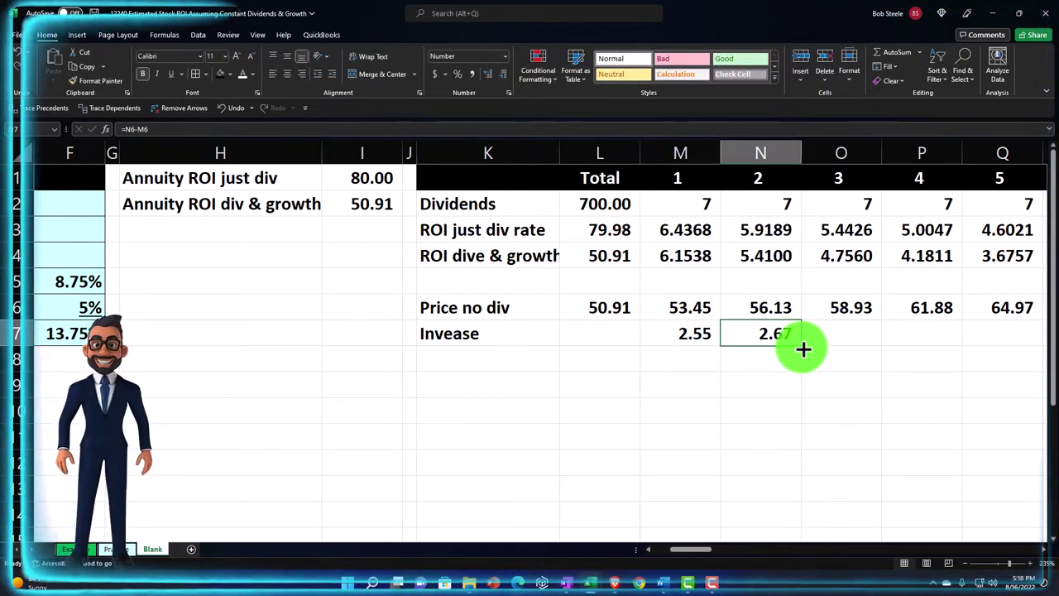
drag(804, 349, 967, 351)
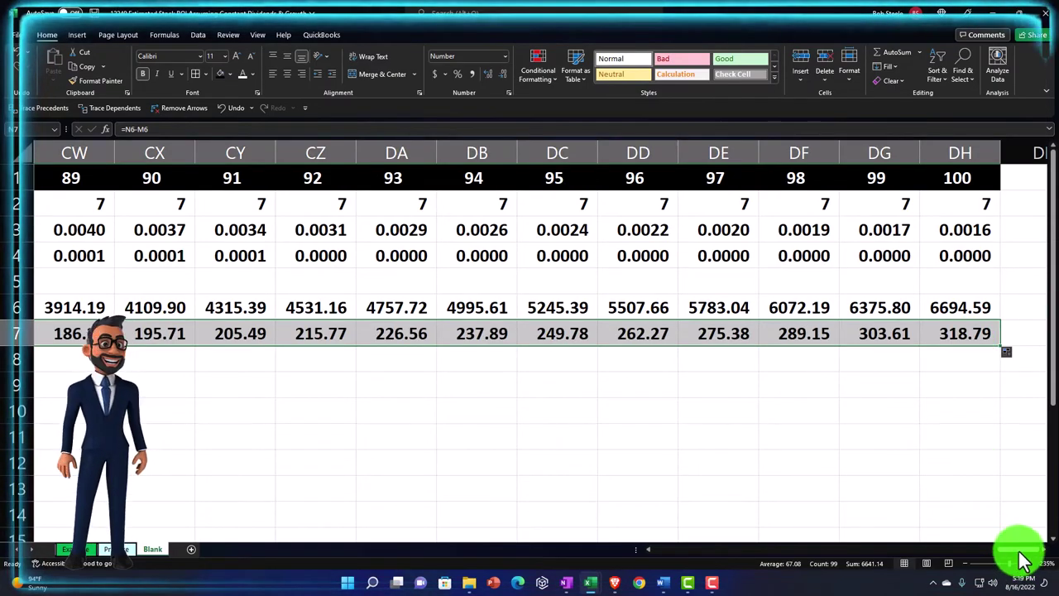
drag(1024, 558, 710, 573)
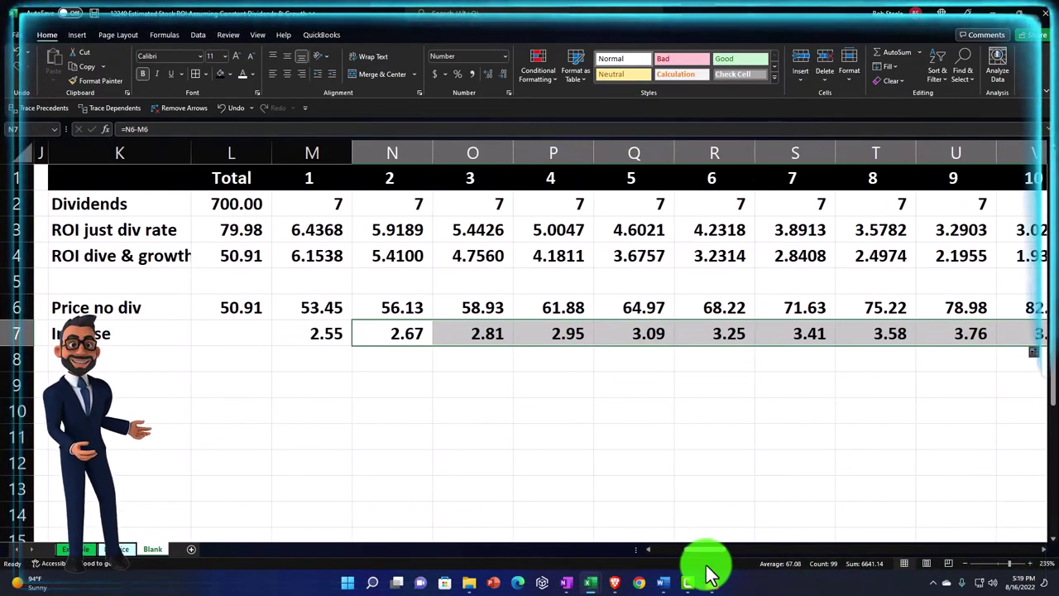
Step: Add a Dividends row 8 linked to row 2, showing 7 per year across all 100 years
click(162, 359)
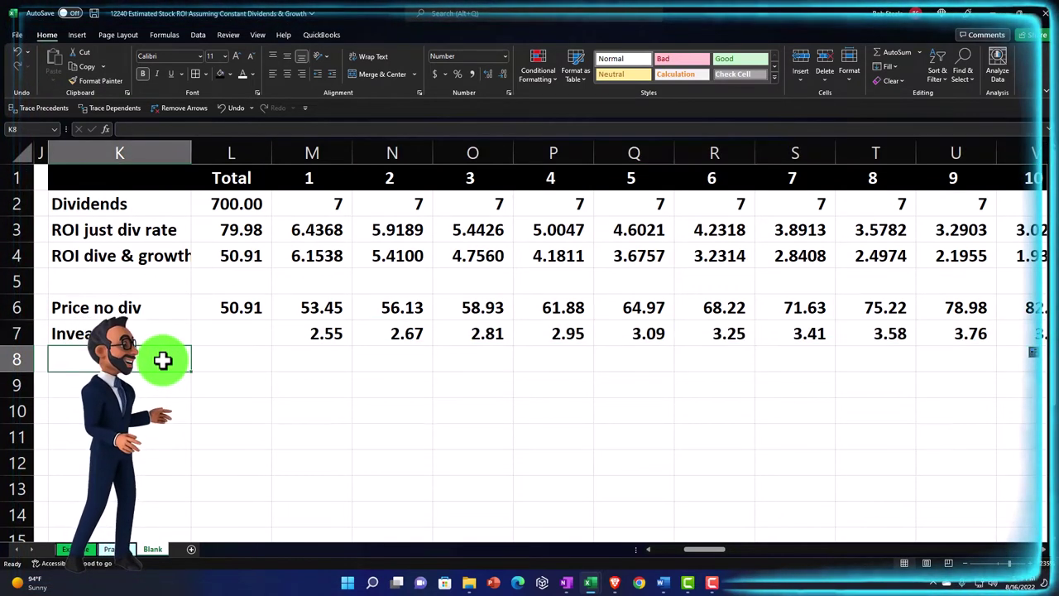
text(=)
key(Up)
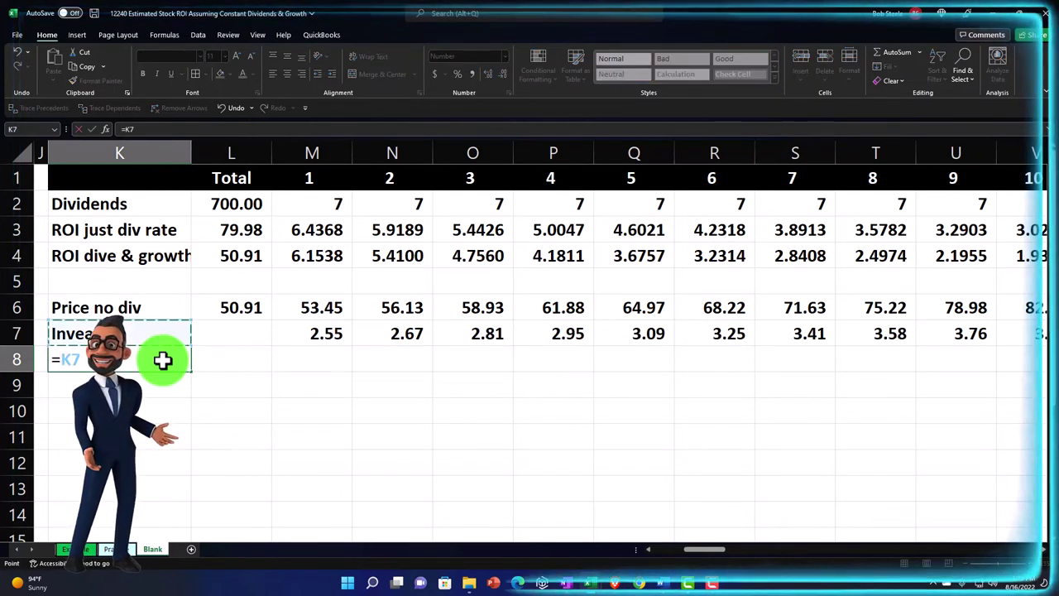
key(Tab)
key(Tab)
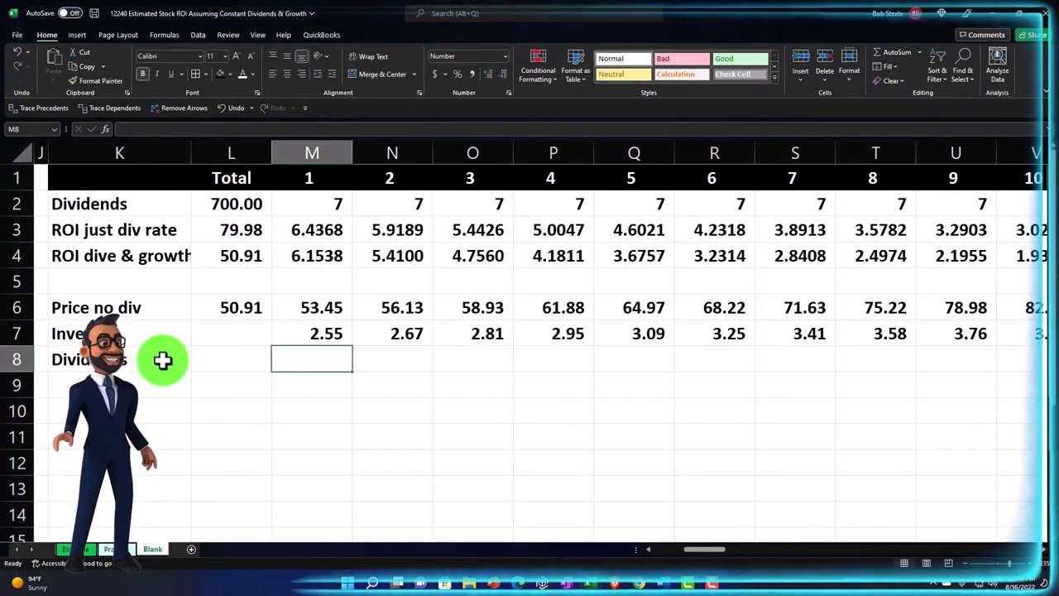
text(=)
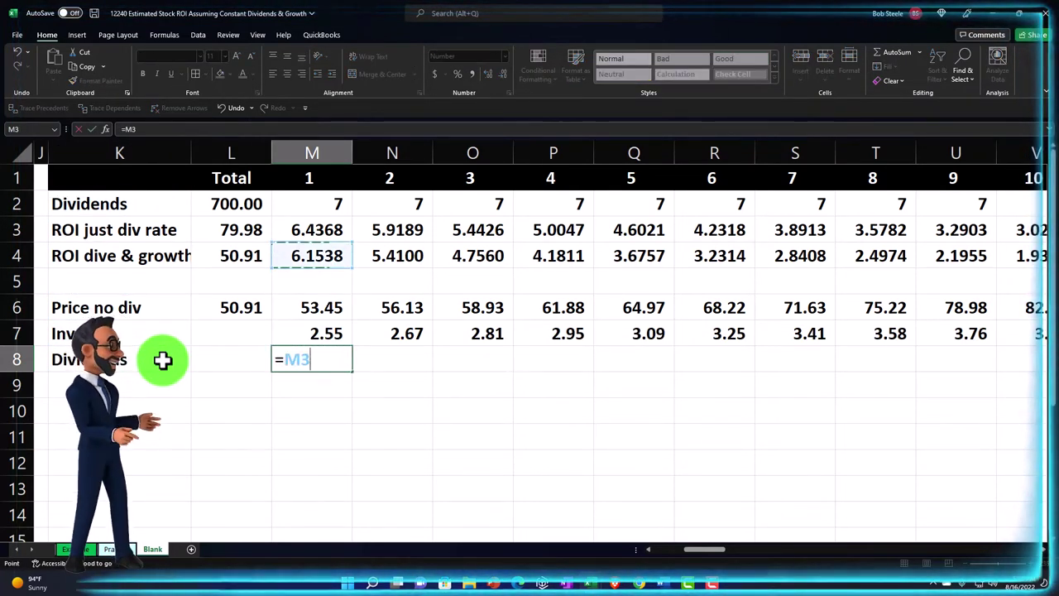
key(Return)
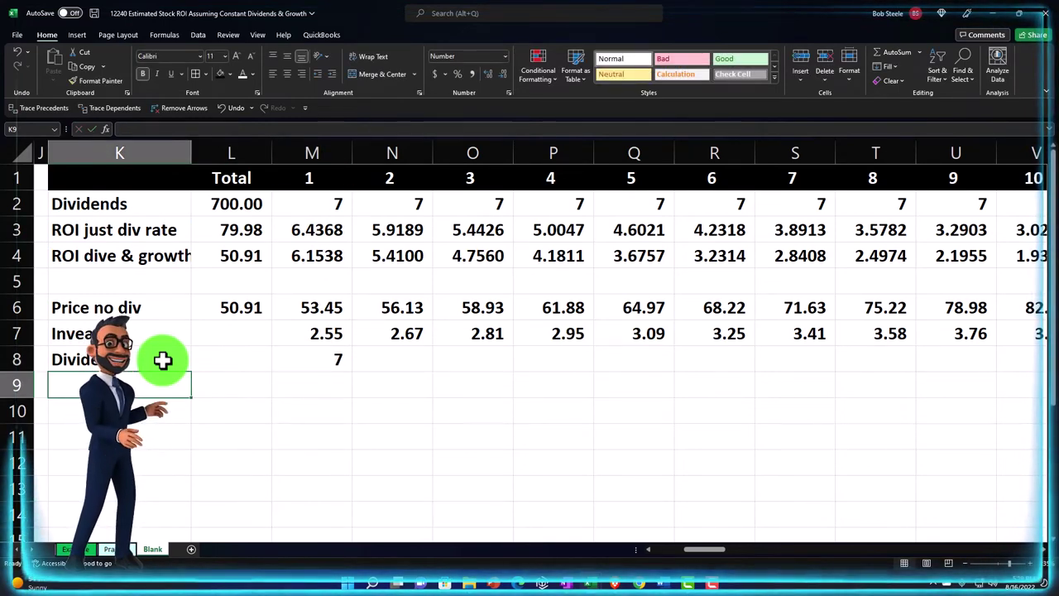
click(339, 365)
drag(353, 375, 883, 365)
key(Left)
key(Left)
key(Left)
key(Left)
key(Left)
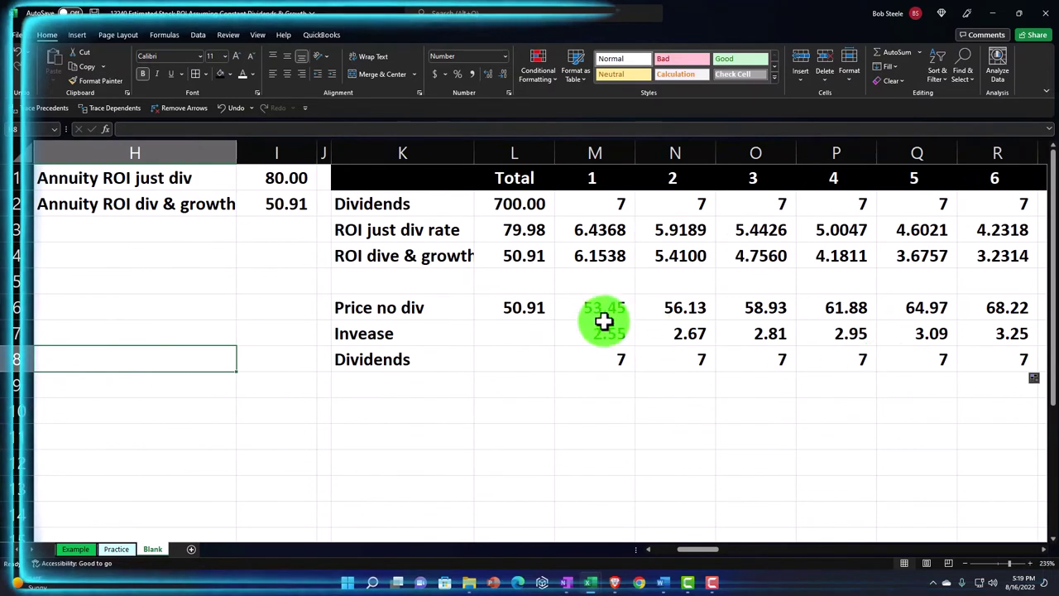
Step: Copy the SUM total into L7 and L8, giving 6643.68 and 700.00
click(527, 205)
key(ctrl+c)
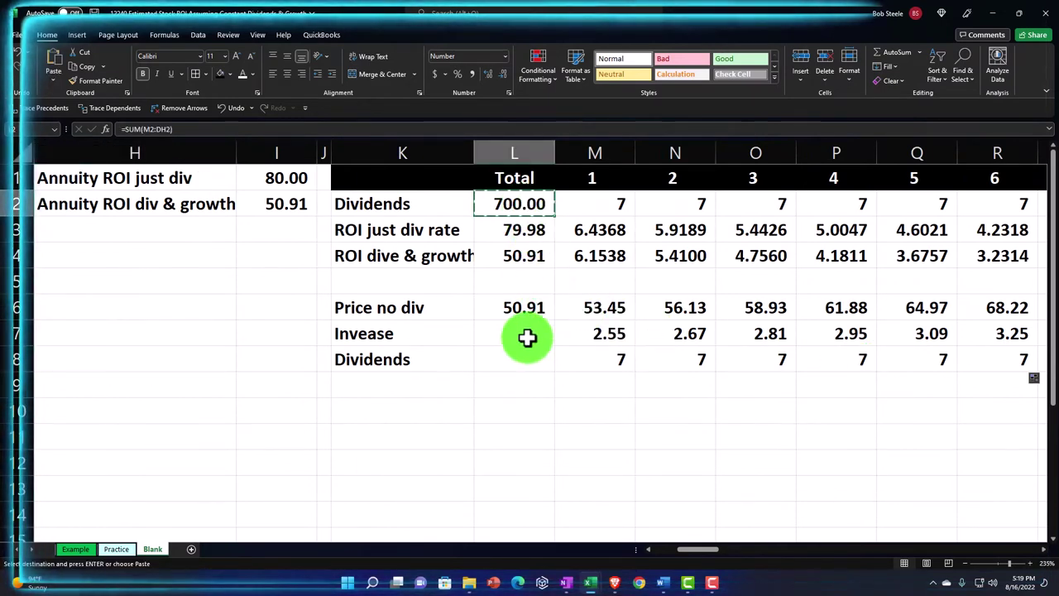
drag(523, 336, 521, 353)
key(ctrl+v)
click(530, 389)
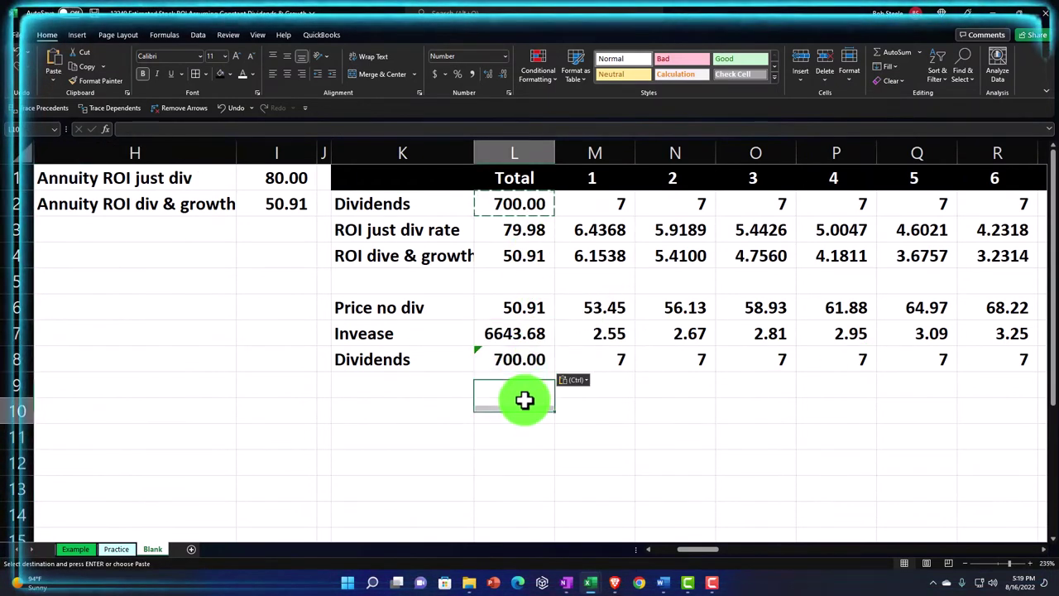
double_click(518, 336)
key(Return)
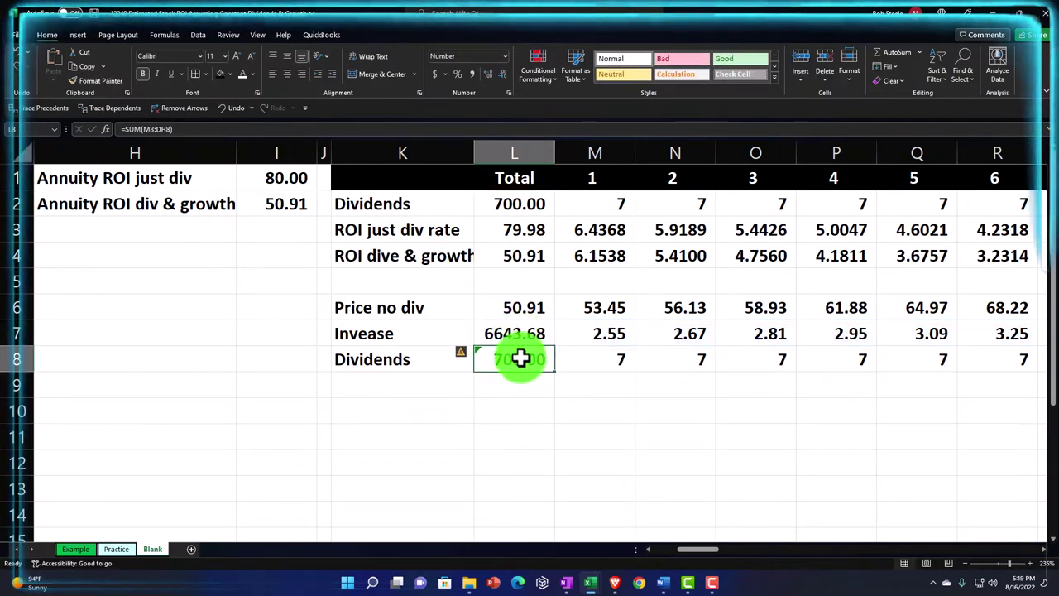
double_click(519, 358)
key(Return)
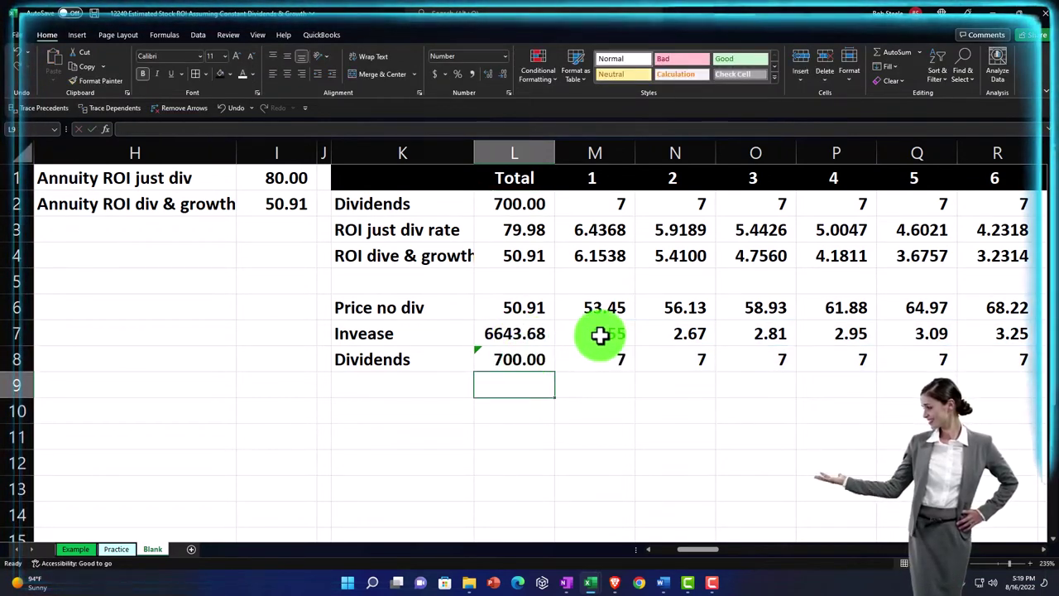
Step: Underline the Dividends row values through year 100
drag(601, 336, 601, 354)
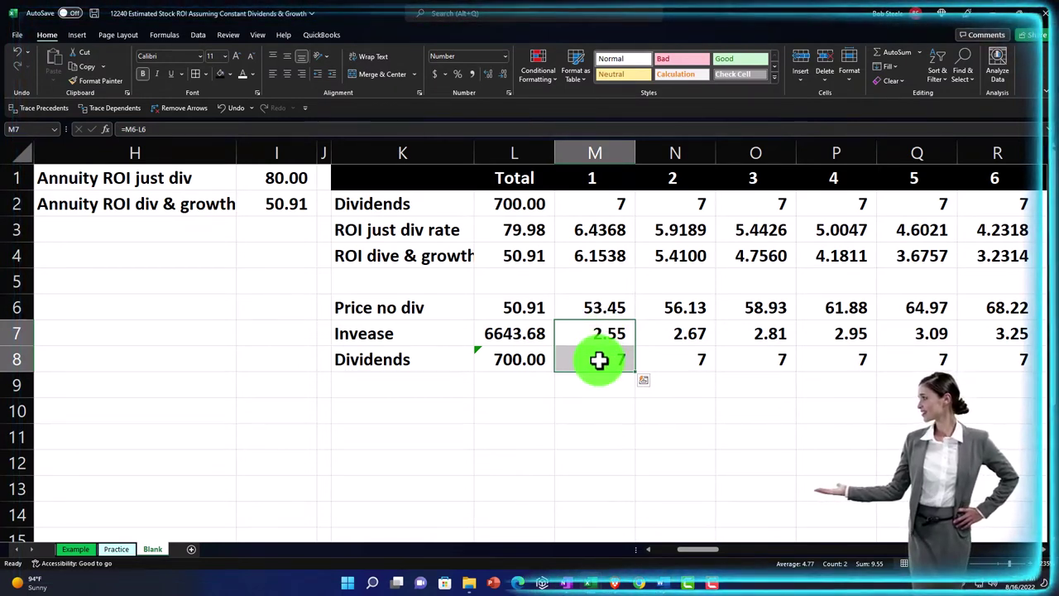
click(594, 360)
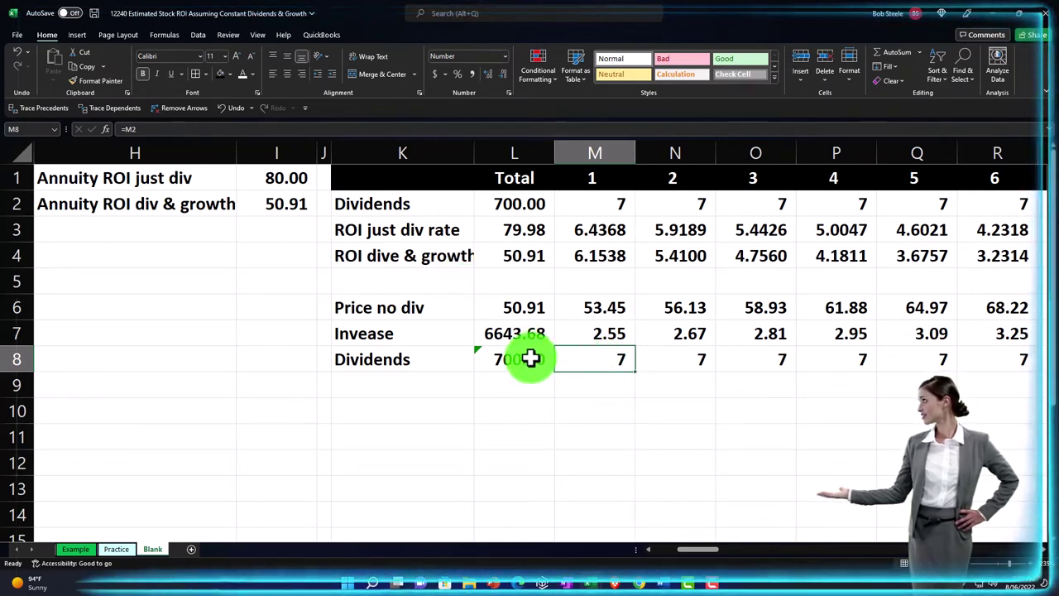
drag(531, 358, 653, 357)
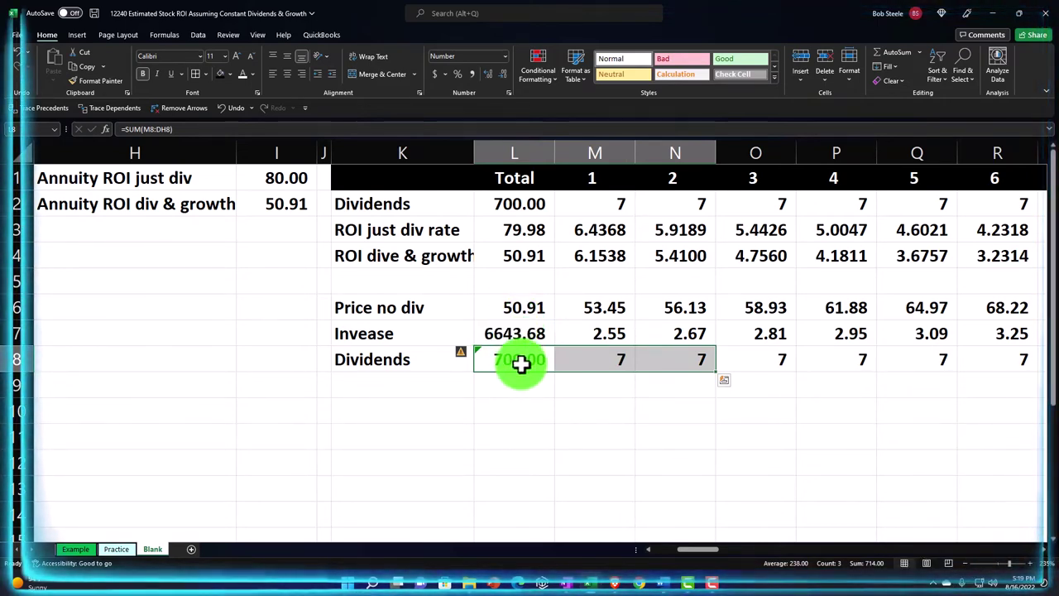
drag(520, 363, 903, 370)
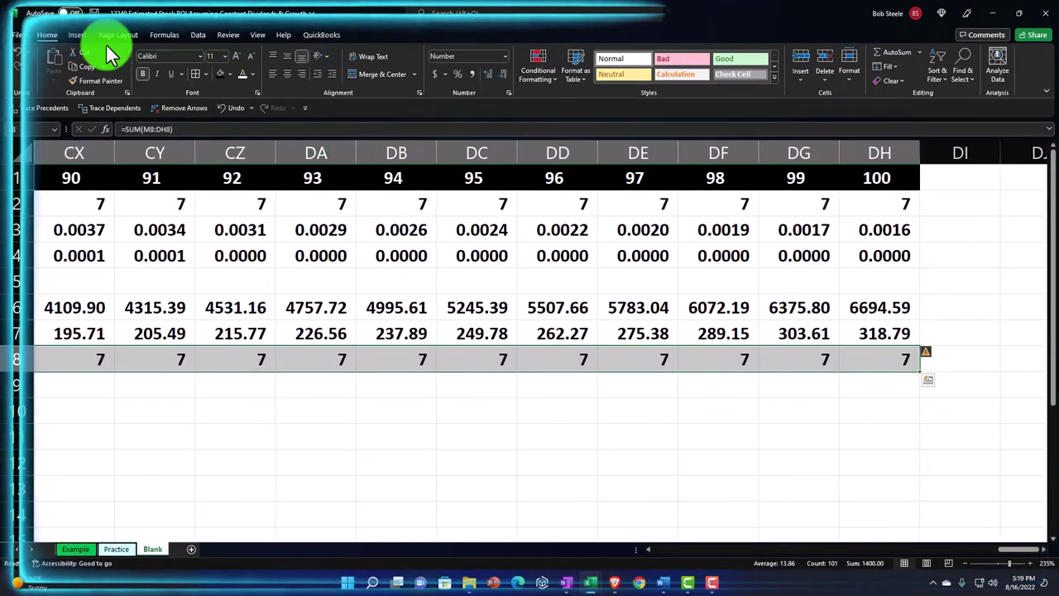
click(169, 74)
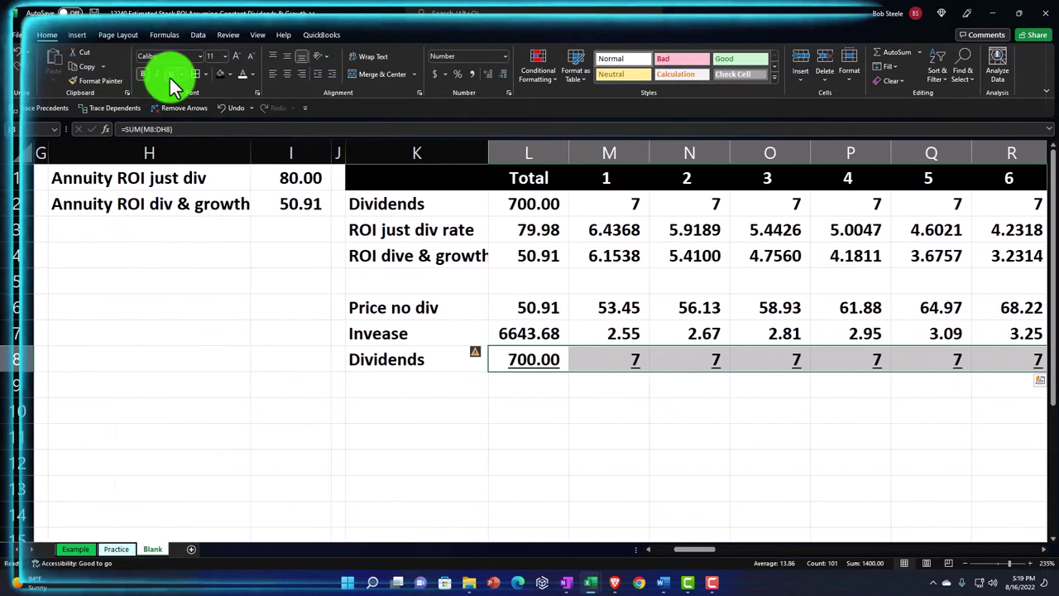
key(Down)
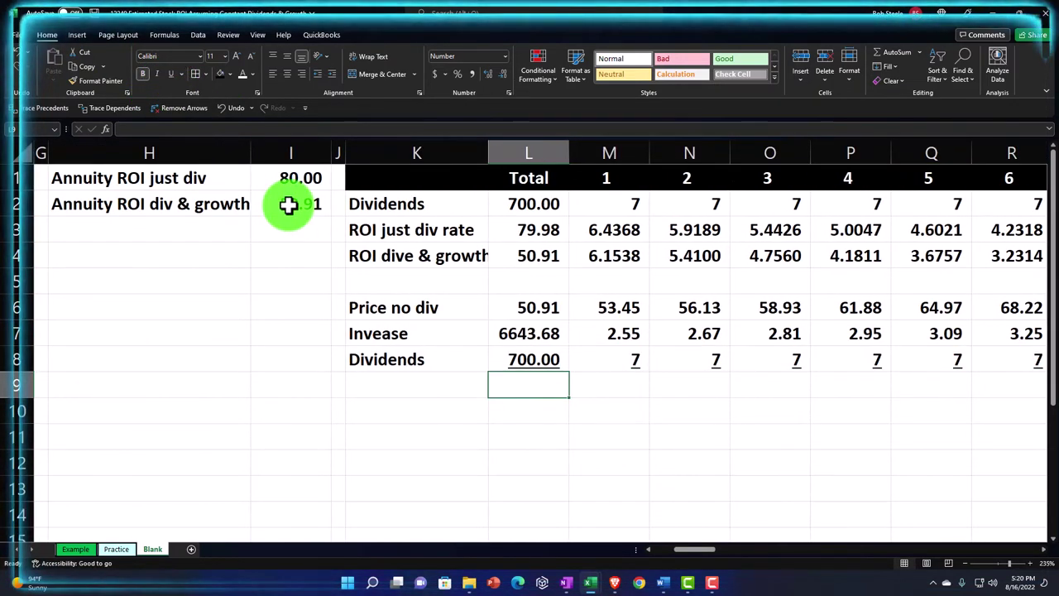
key(Left)
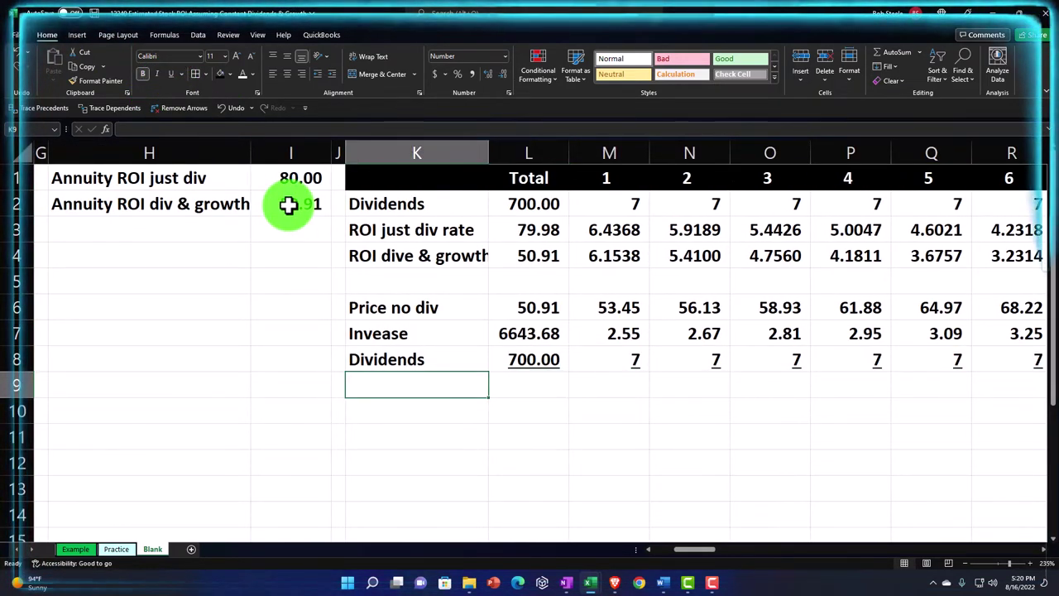
Step: Add a Return row with =SUM(M7:M8) at two decimals, filled across to year 100
text(Ret)
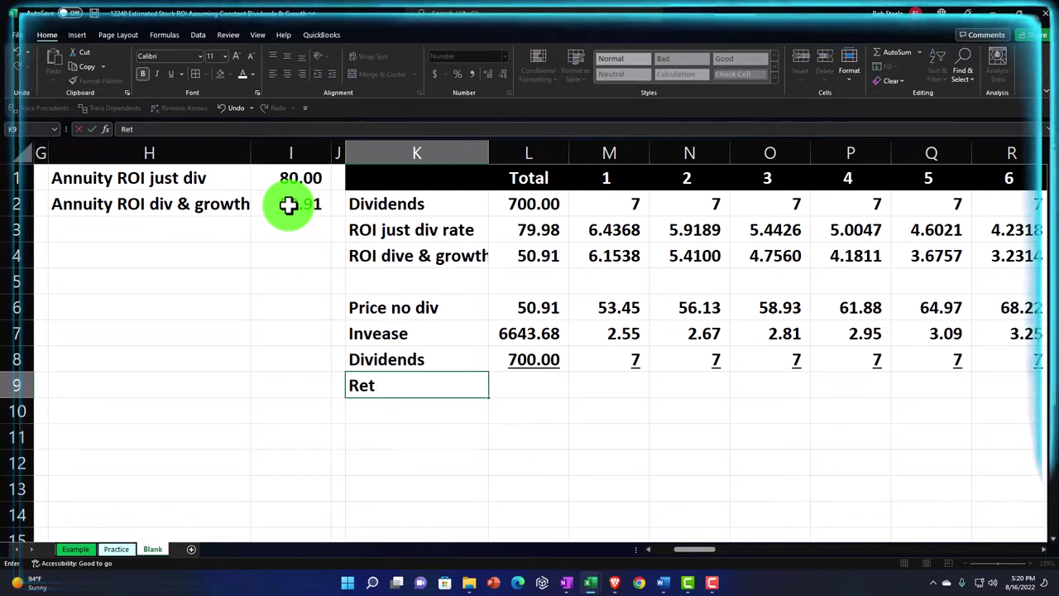
key(Right)
key(Right)
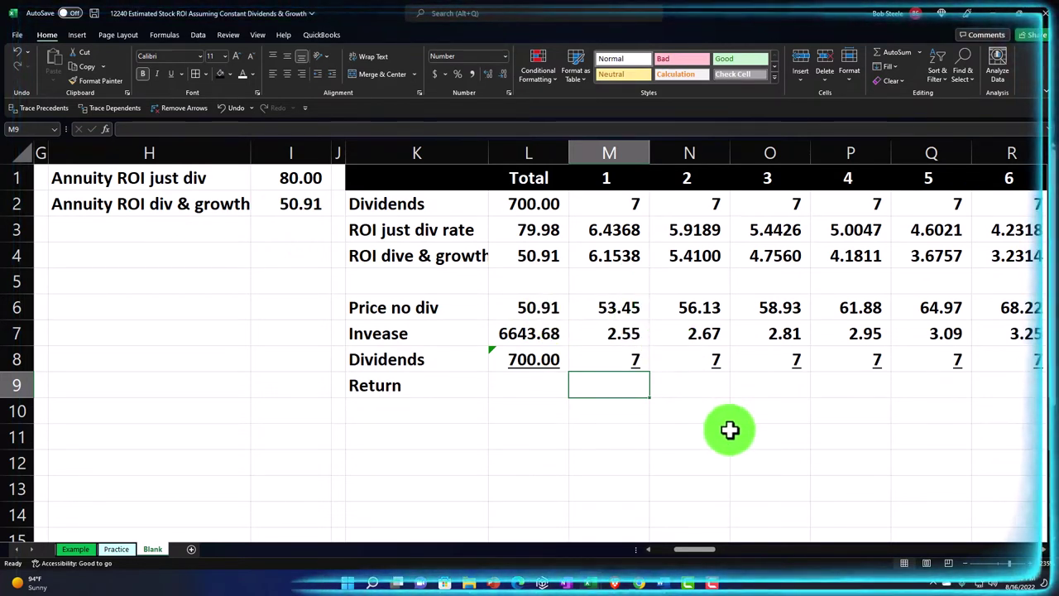
text(=sum()
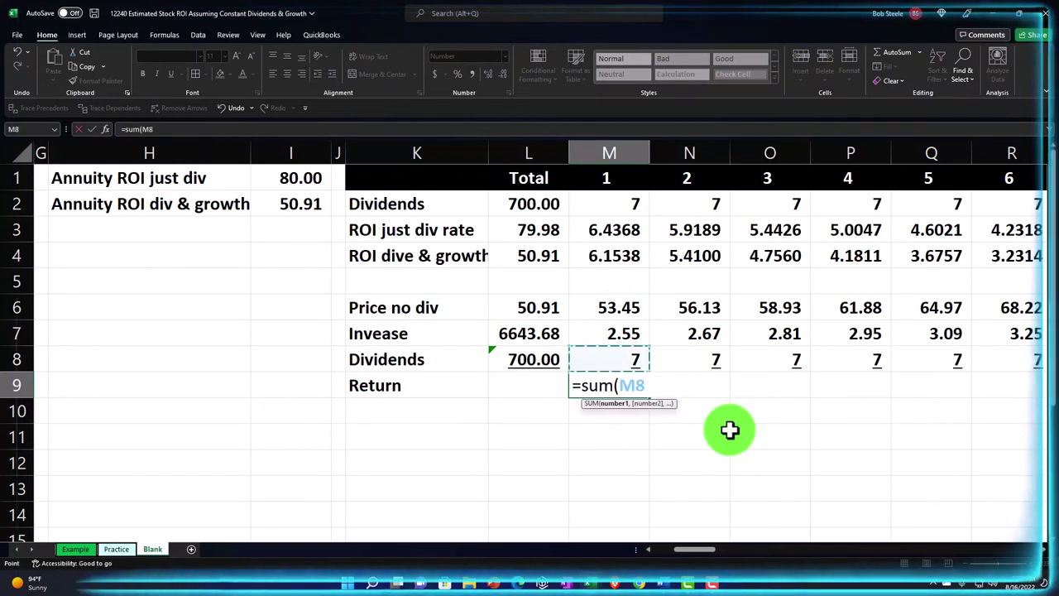
key(shift+Up)
key(Return)
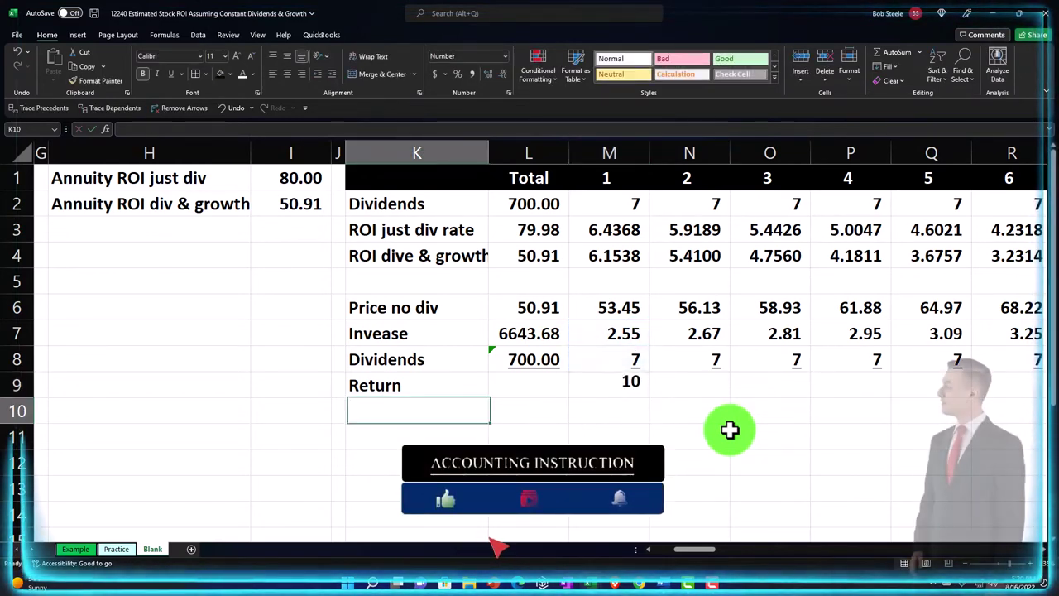
click(626, 385)
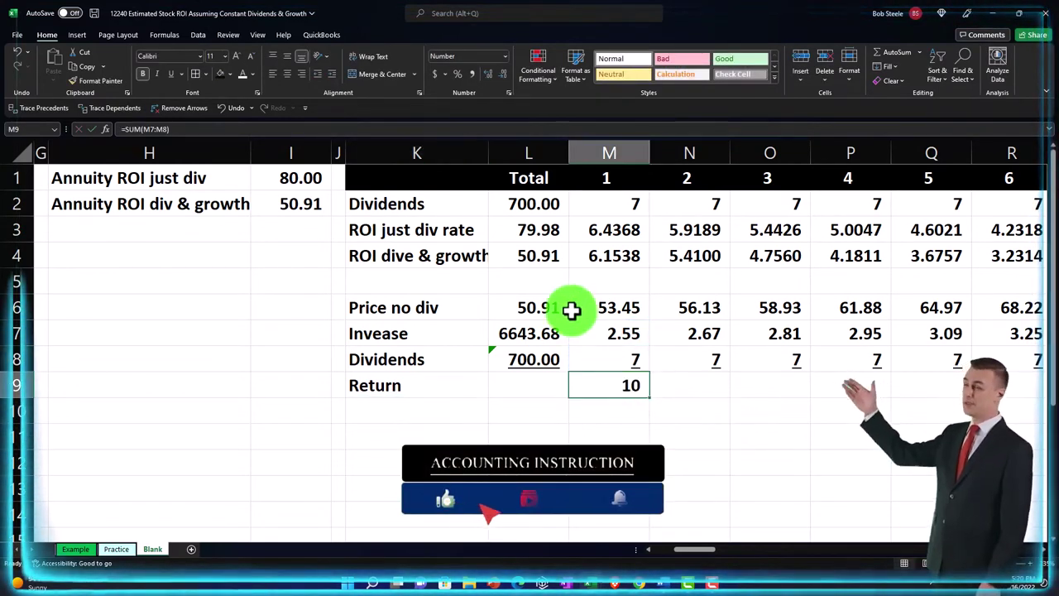
click(483, 75)
click(484, 74)
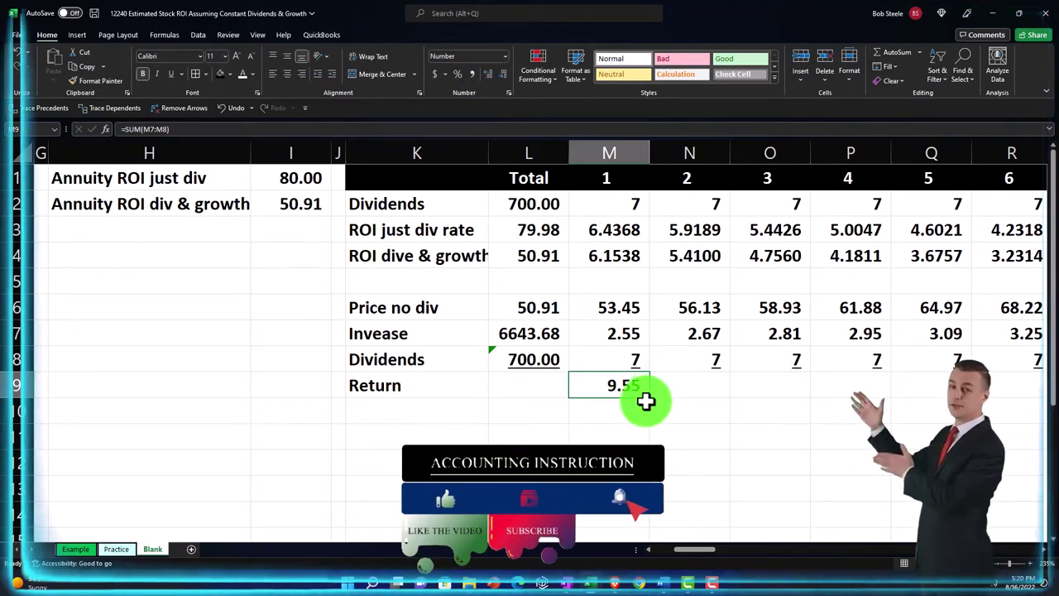
mouse_move(652, 399)
mouse_down()
mouse_move(756, 389)
mouse_move(674, 389)
mouse_move(1035, 389)
mouse_move(919, 389)
mouse_move(925, 396)
mouse_up()
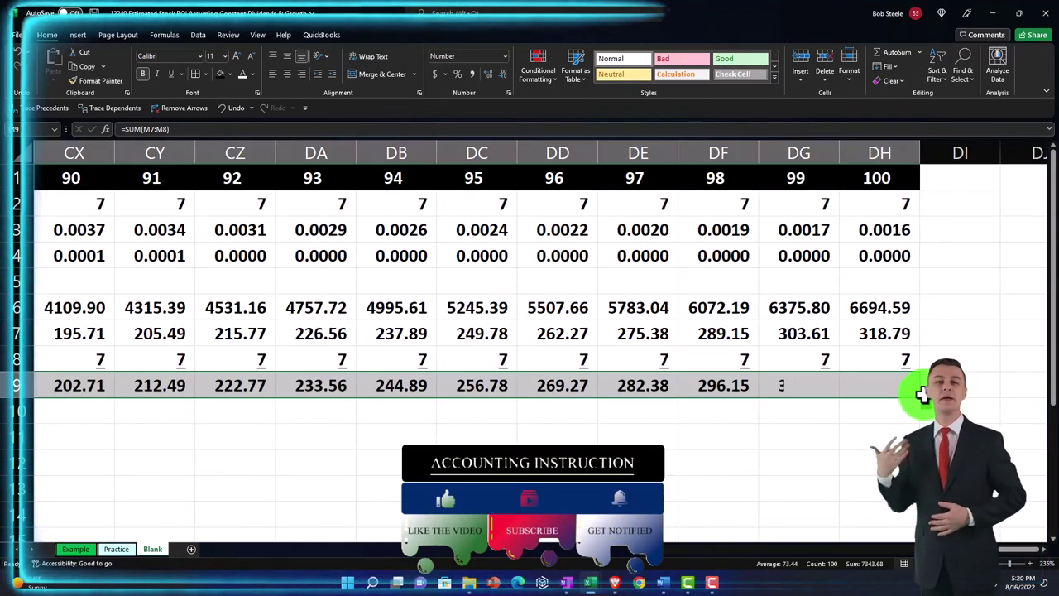
Step: Paste the total formula into L9 for 7343.68, and copy the ROI dive & growth label
key(Left)
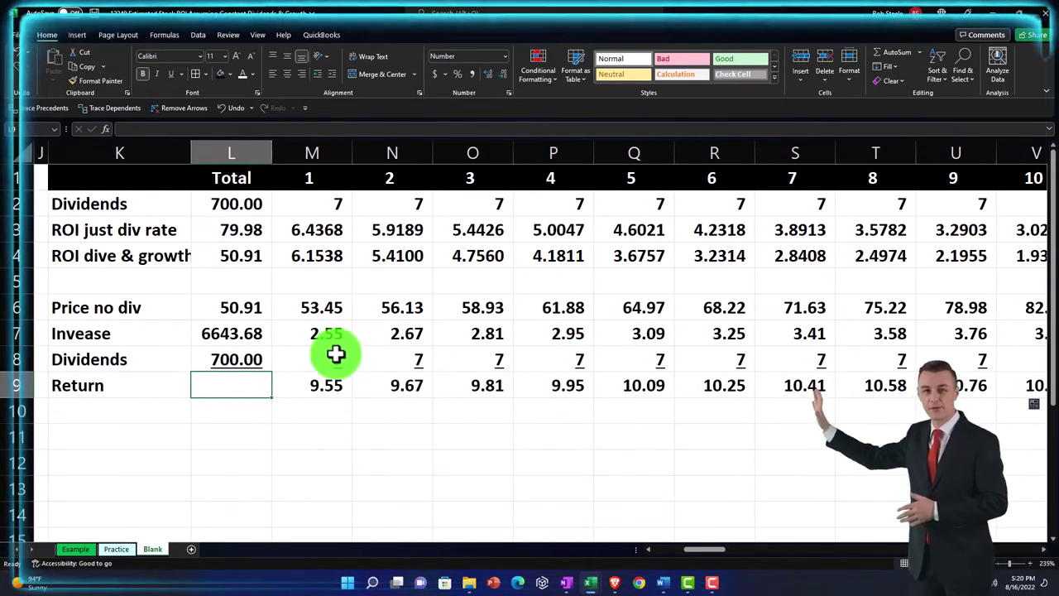
click(234, 334)
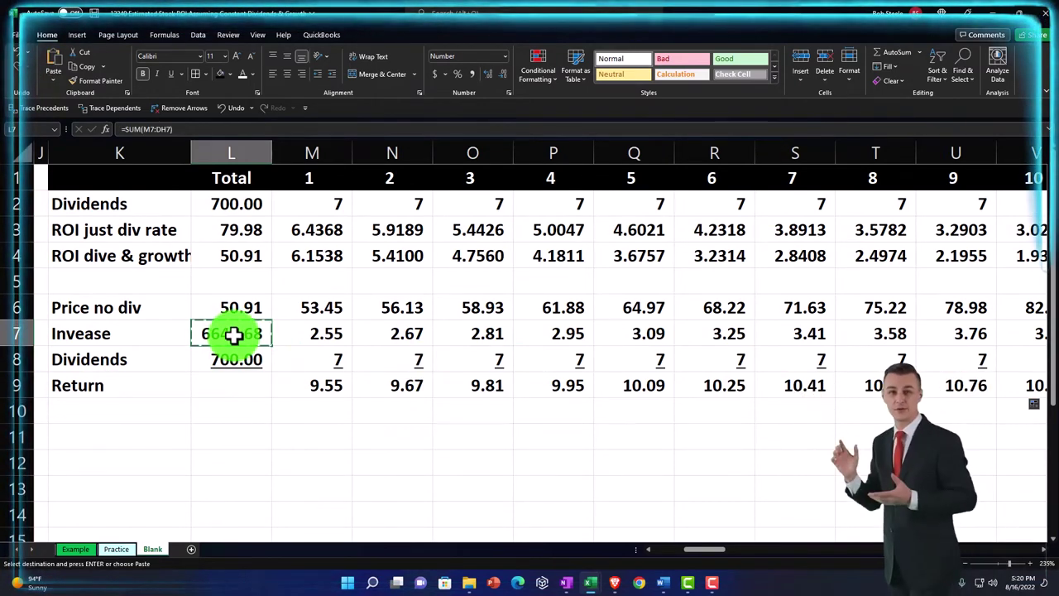
click(237, 386)
key(ctrl+v)
double_click(238, 386)
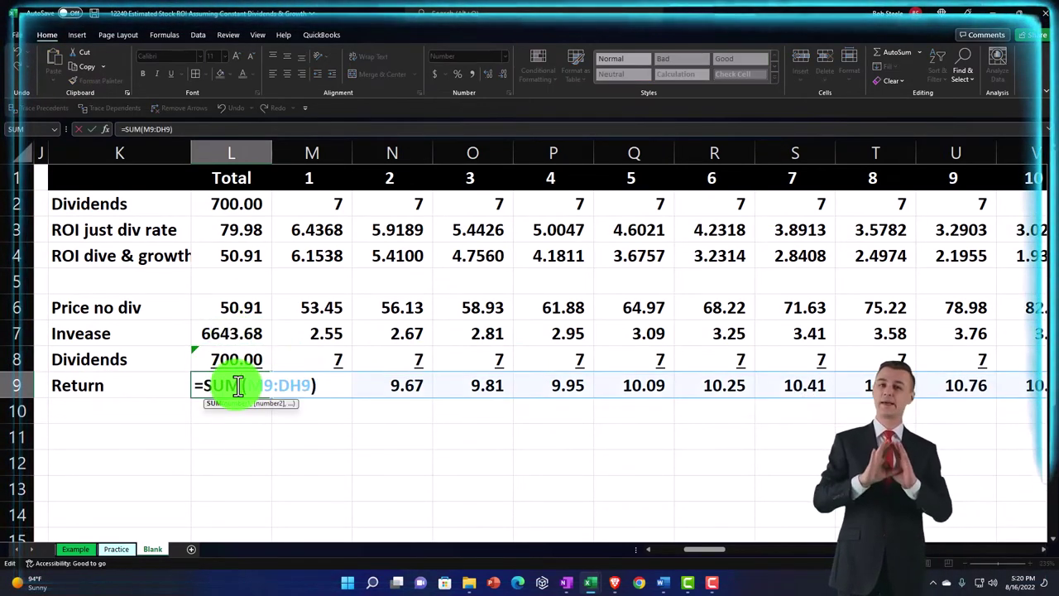
key(Return)
key(Left)
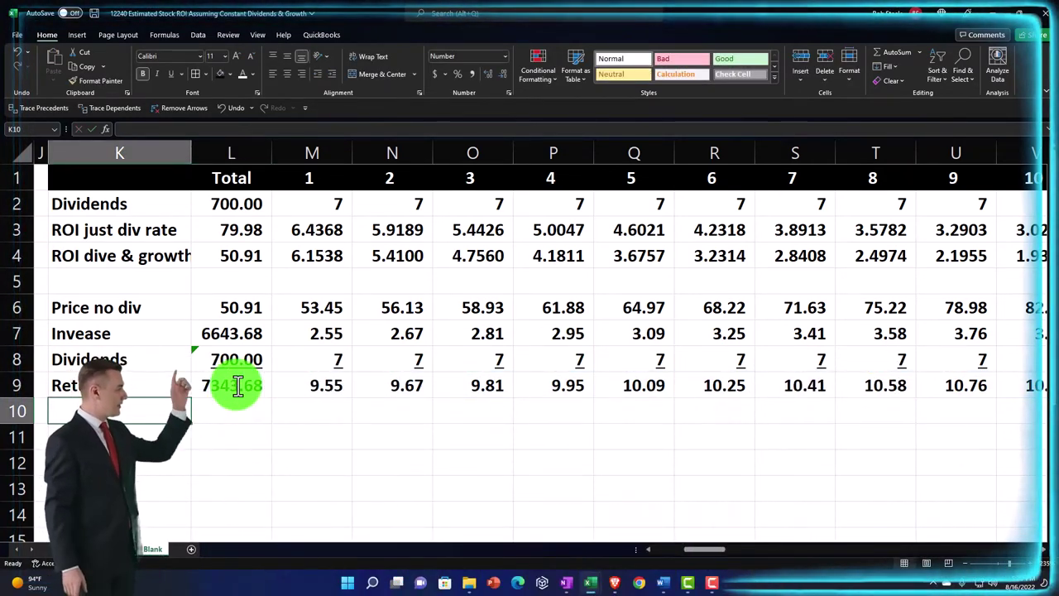
click(123, 255)
key(ctrl+c)
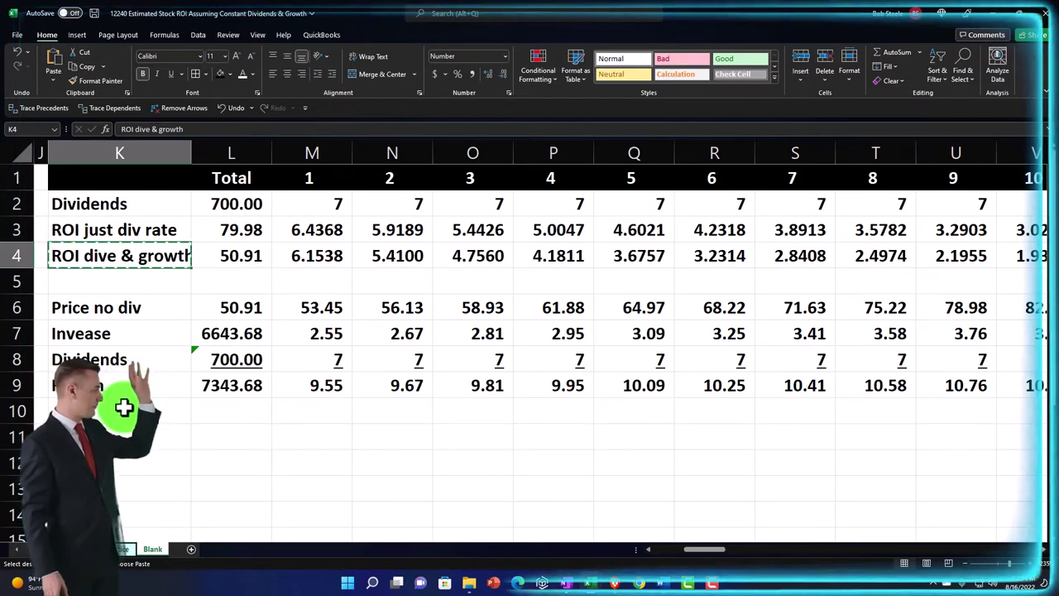
Step: Paste ROI dive & growth as the row 10 label in K10
click(124, 407)
key(ctrl+v)
key(Left)
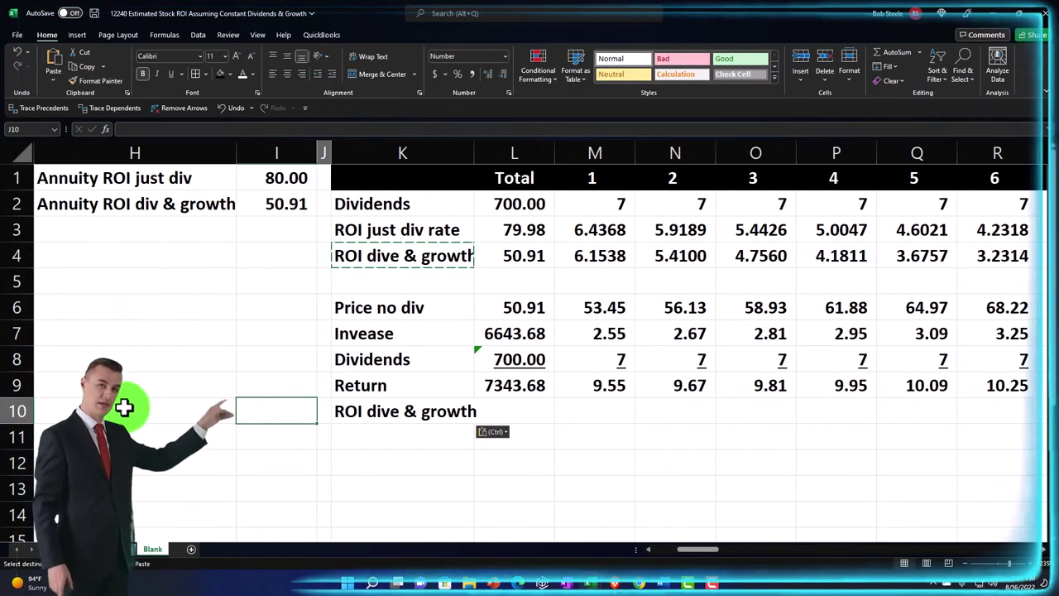
key(Right)
key(Right)
key(Right)
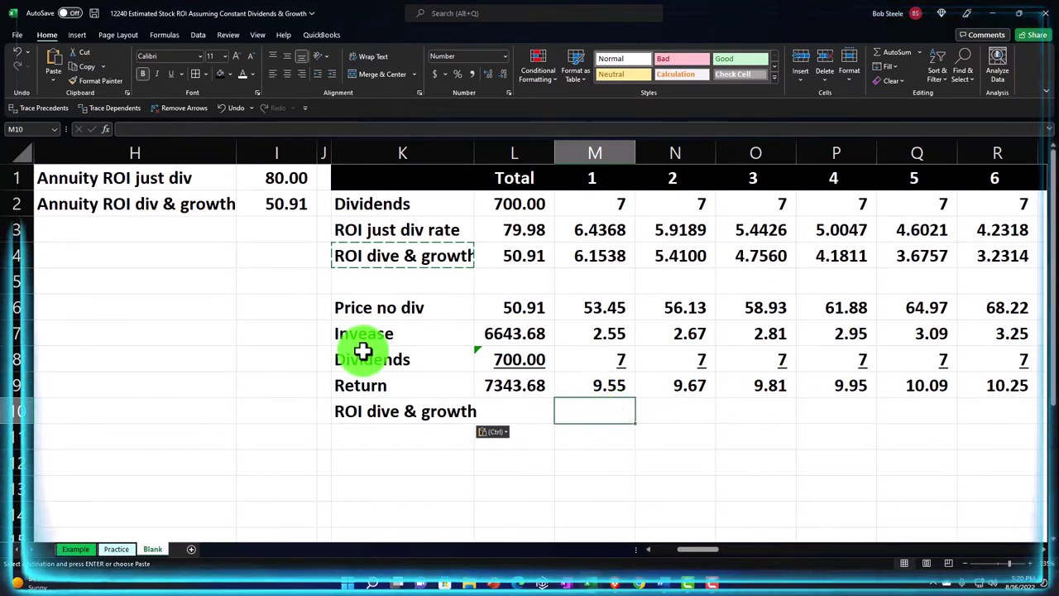
Step: Enter =-PV($F$7,M1,,M9) in M10 to discount year 1's Return to 8.39
click(248, 402)
key(Left)
key(Left)
key(Left)
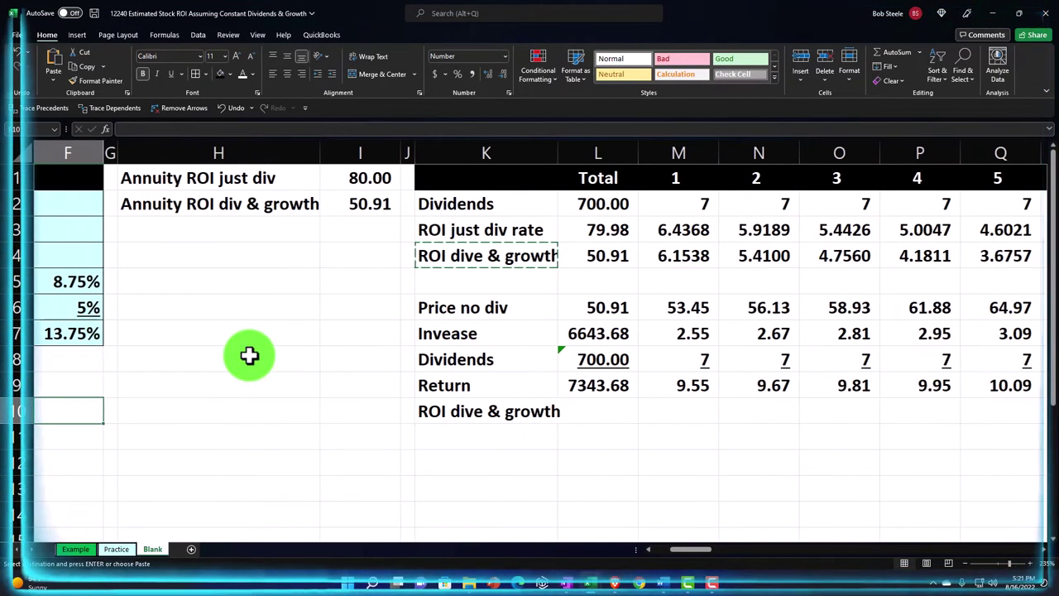
click(649, 420)
text(-pv)
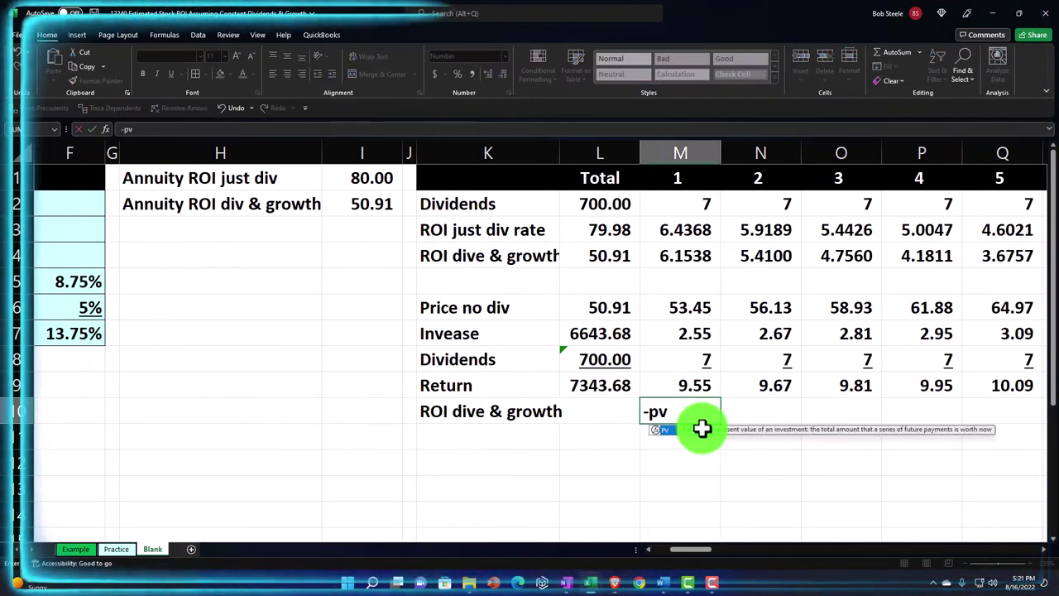
text((K10)
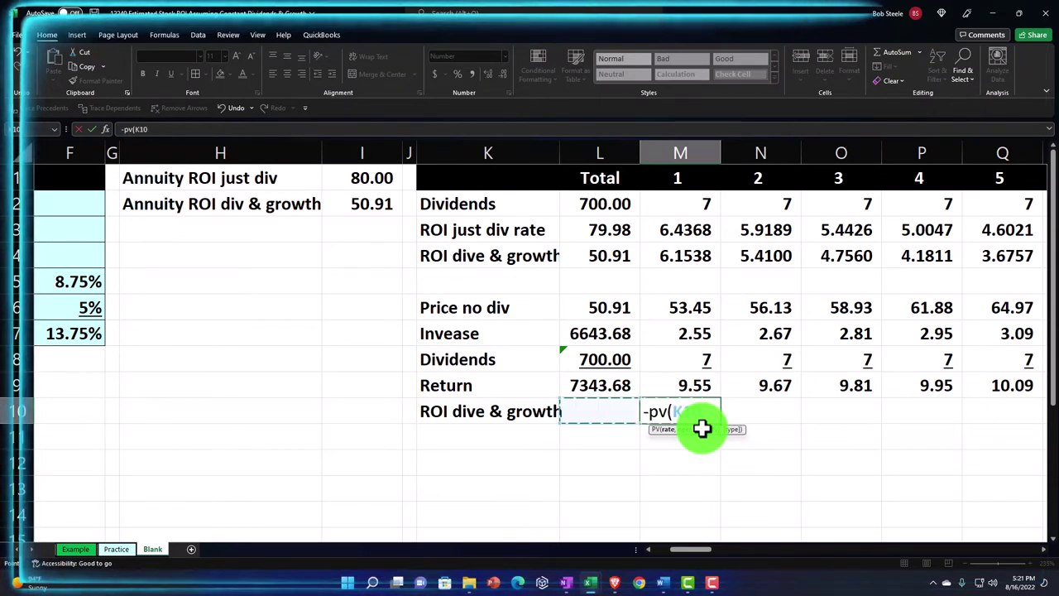
key(Left)
key(Left)
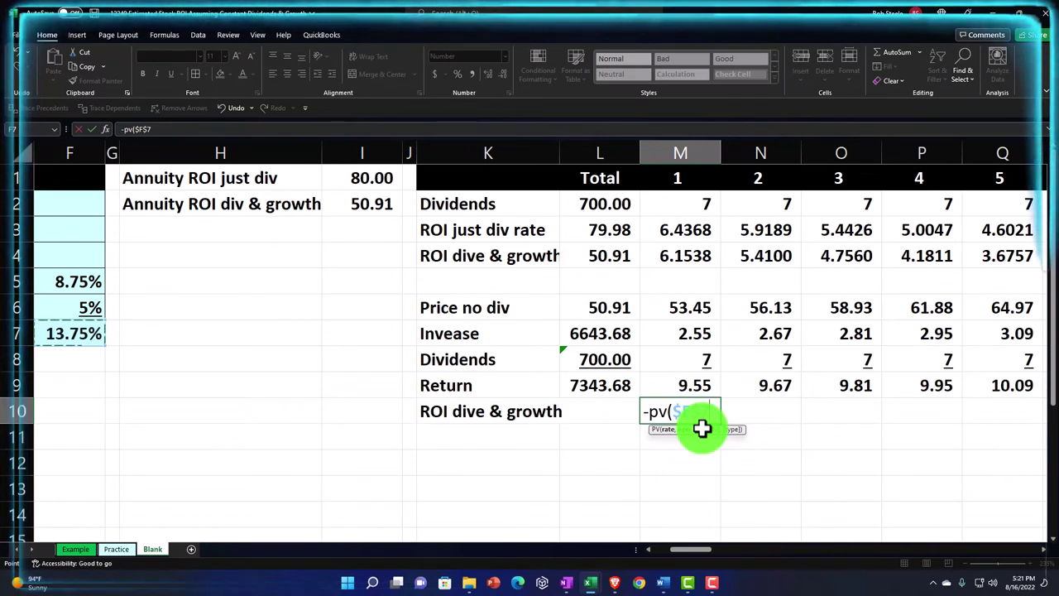
text(,)
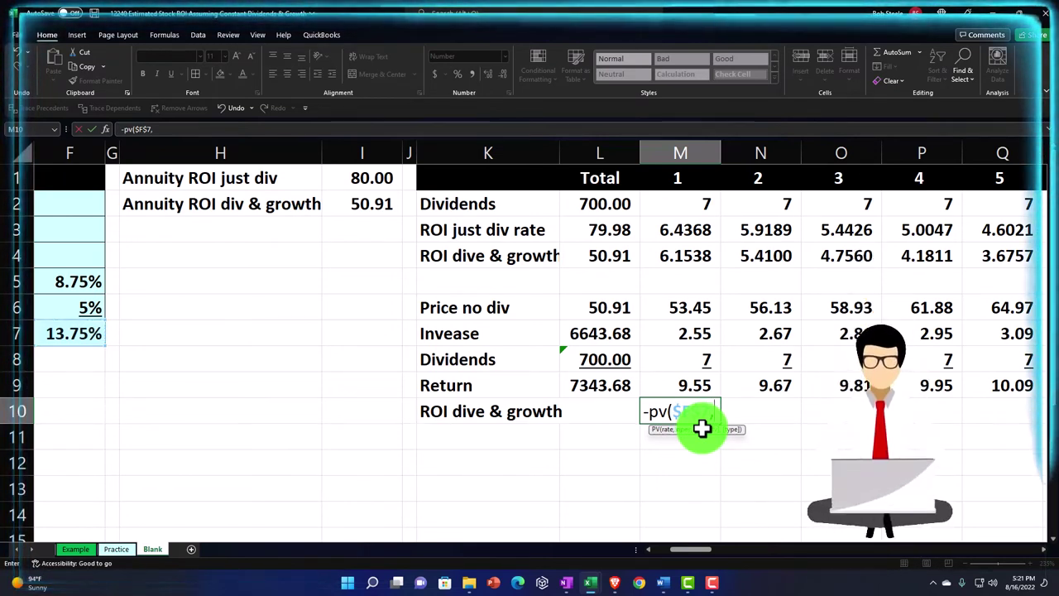
key(Up)
key(Up)
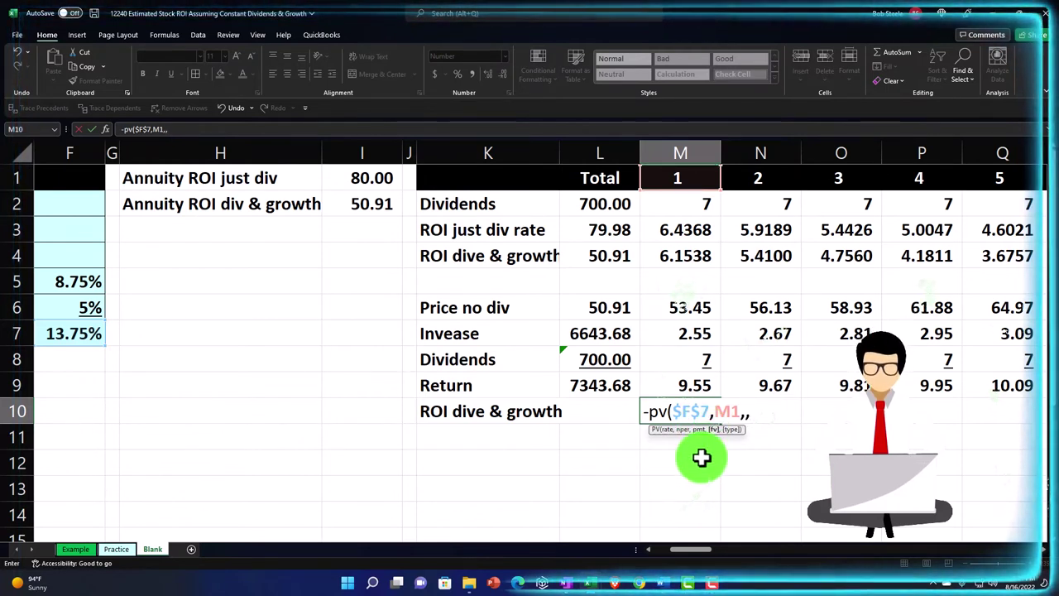
click(689, 385)
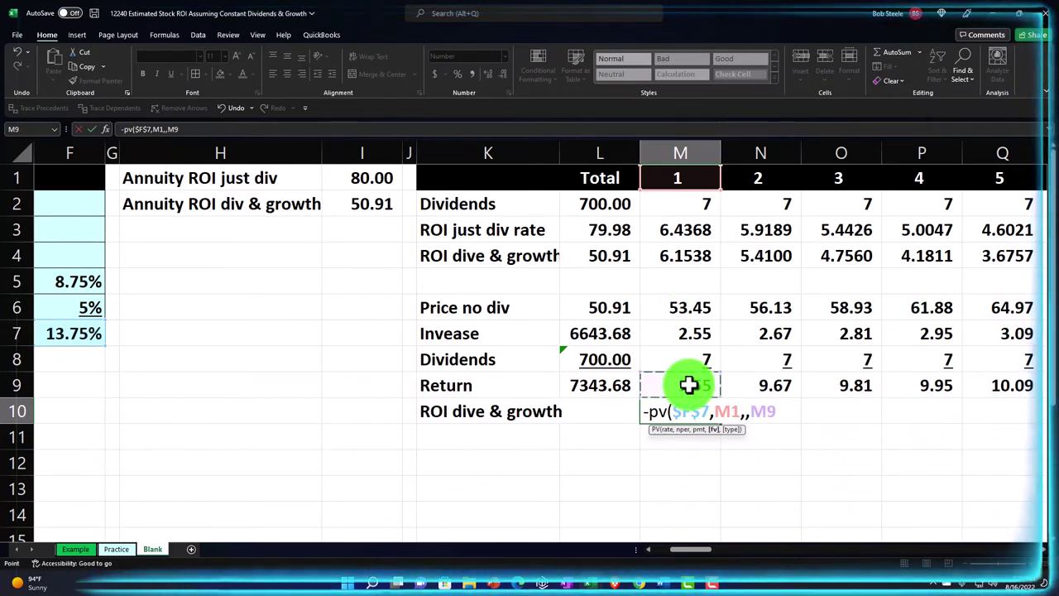
key(Return)
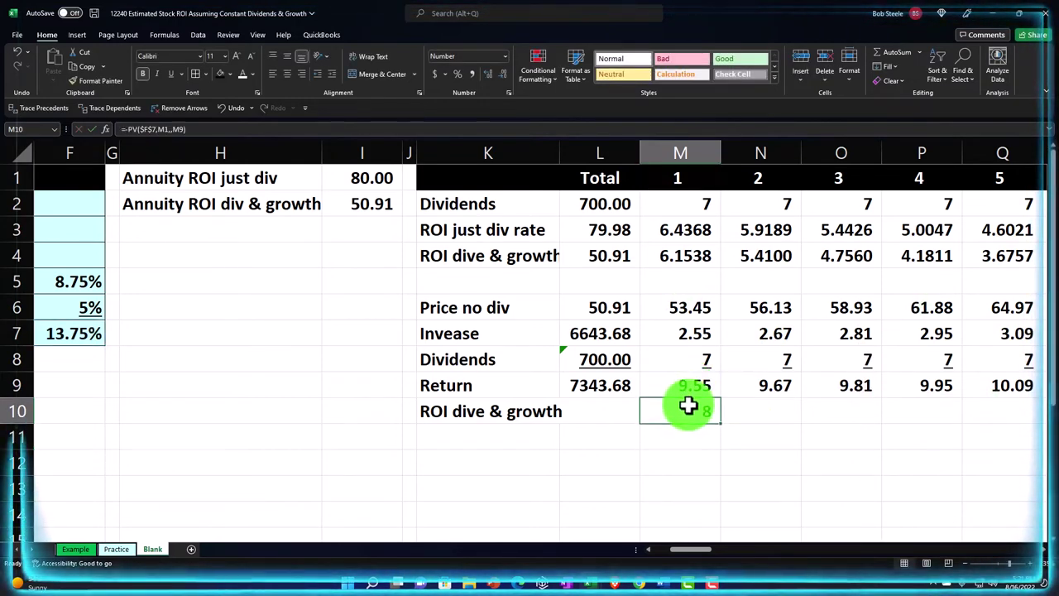
Step: Show M10 with more decimals and fill the present-value formula across to DH10
click(485, 73)
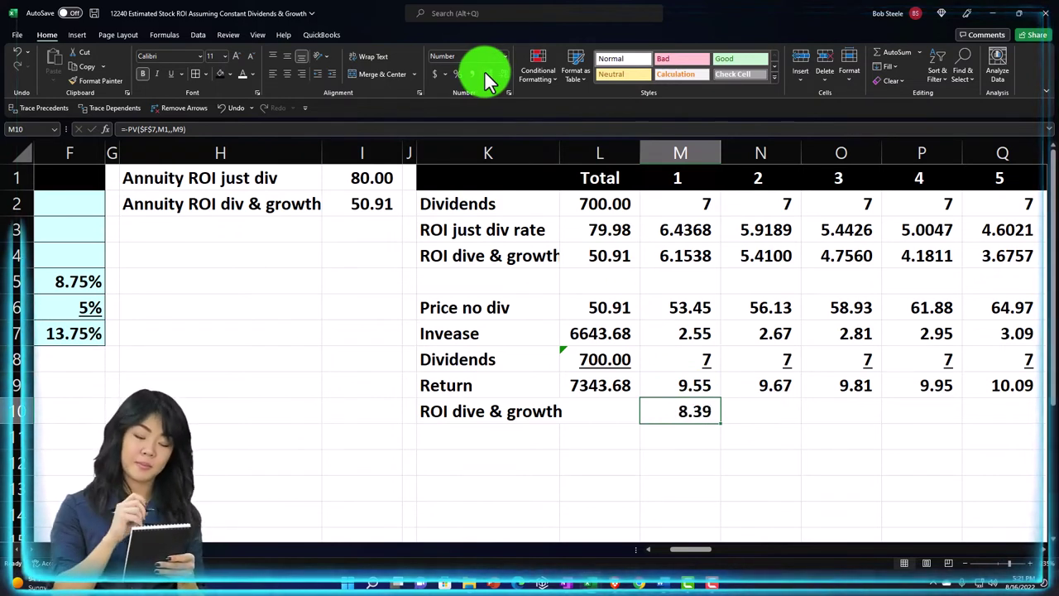
click(485, 73)
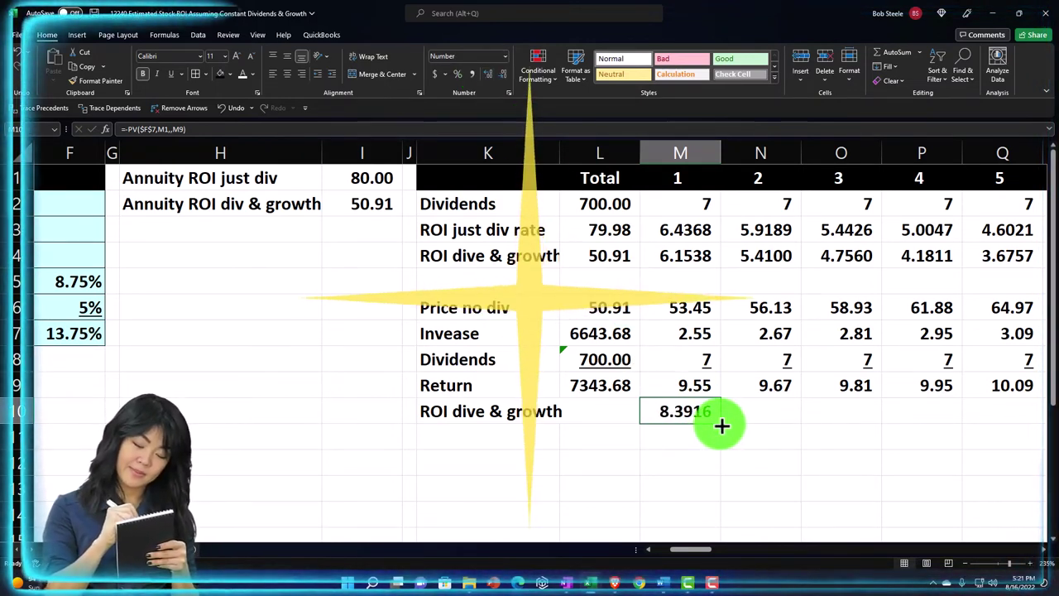
drag(722, 426, 925, 430)
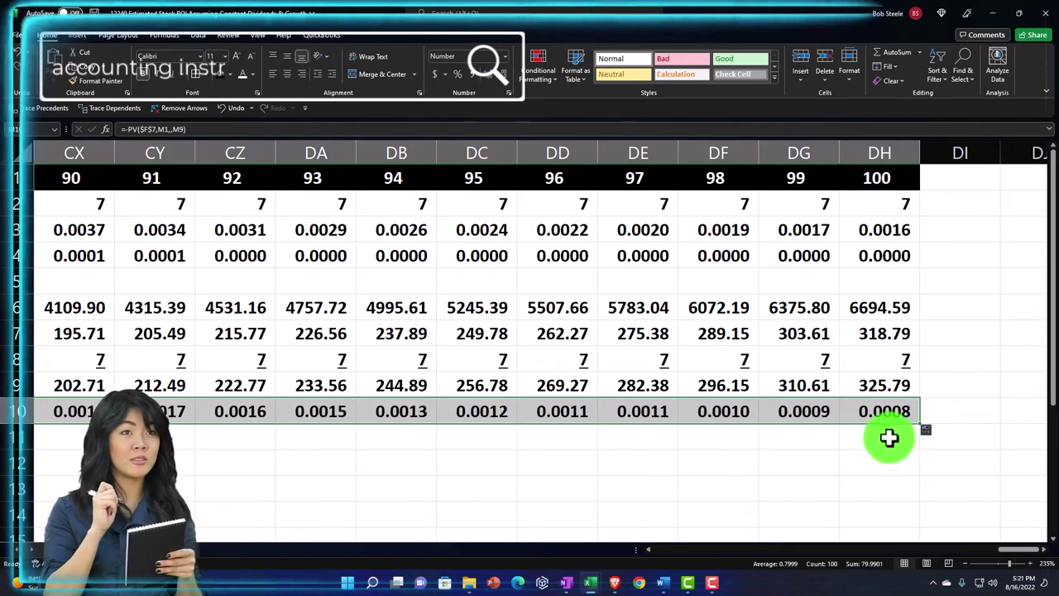
Step: Fill the total formula down into L10, giving =SUM(M10:DH10) of 79.99
key(ctrl+Left)
key(Left)
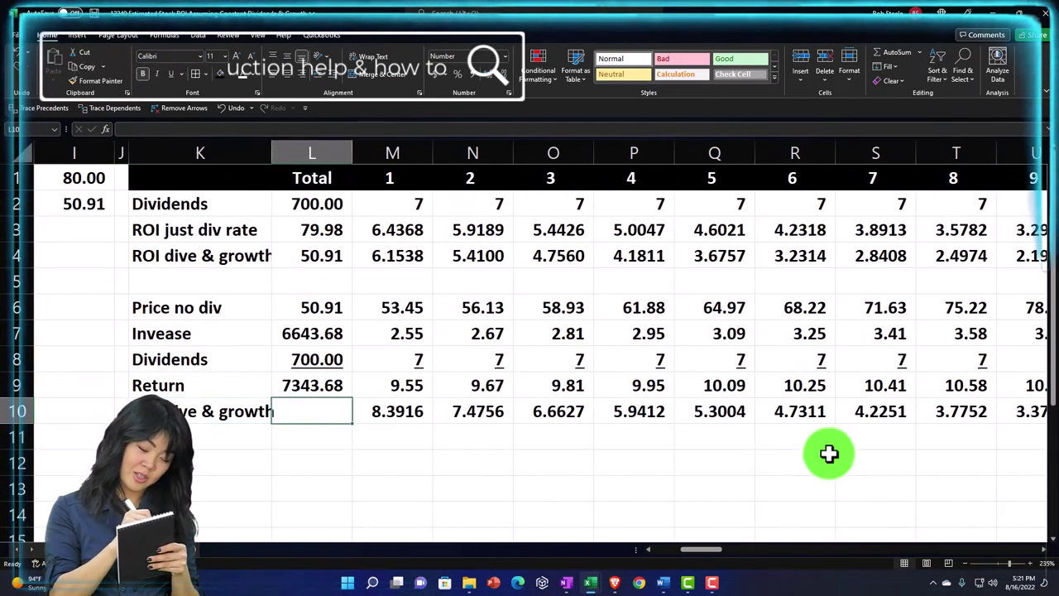
click(346, 393)
drag(352, 401, 350, 433)
click(339, 466)
click(318, 414)
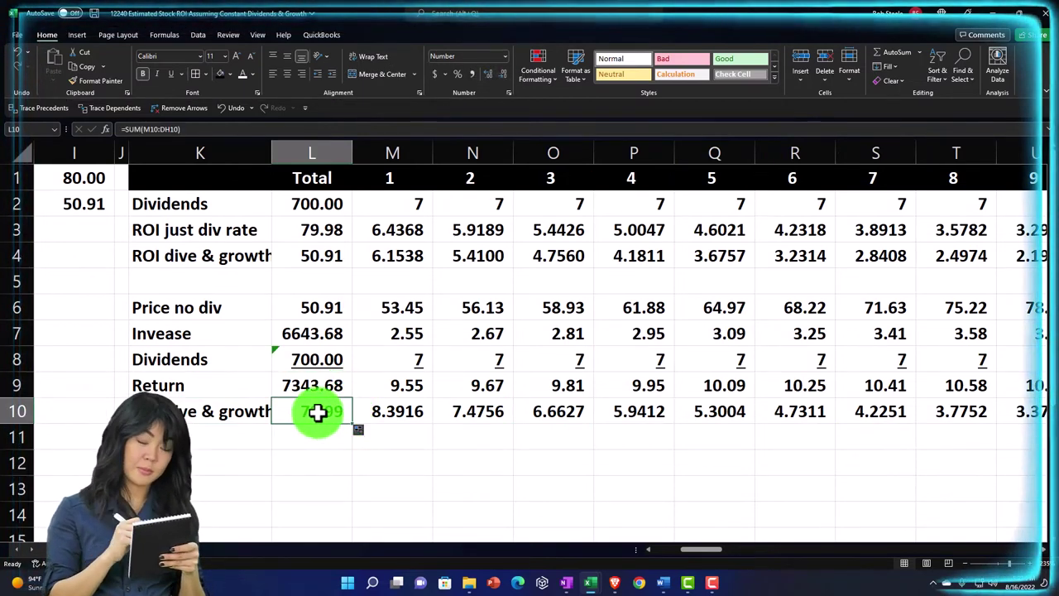
key(Left)
key(Left)
key(Left)
key(Left)
key(Left)
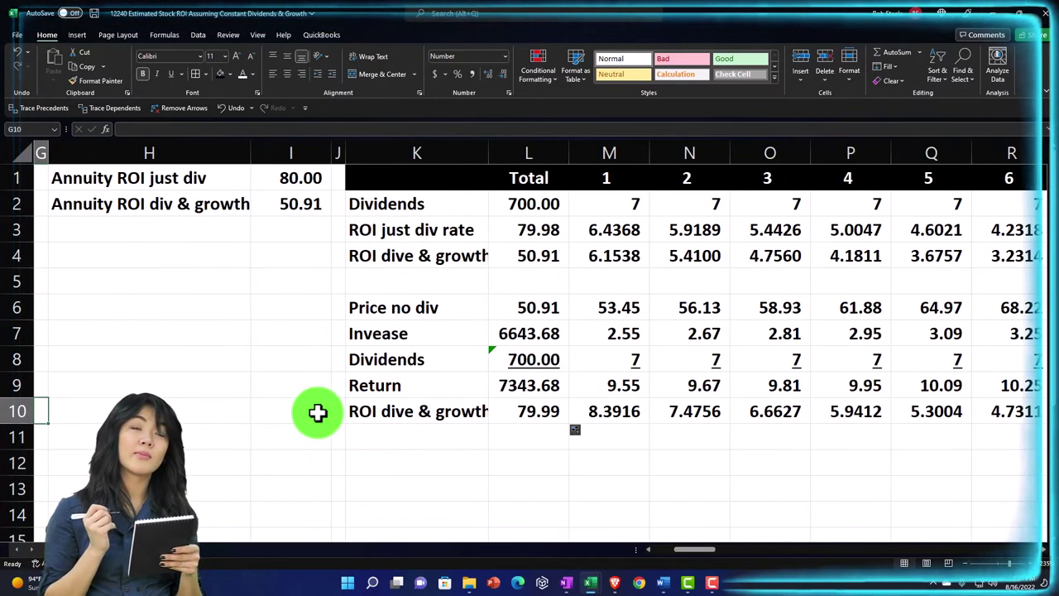
click(508, 414)
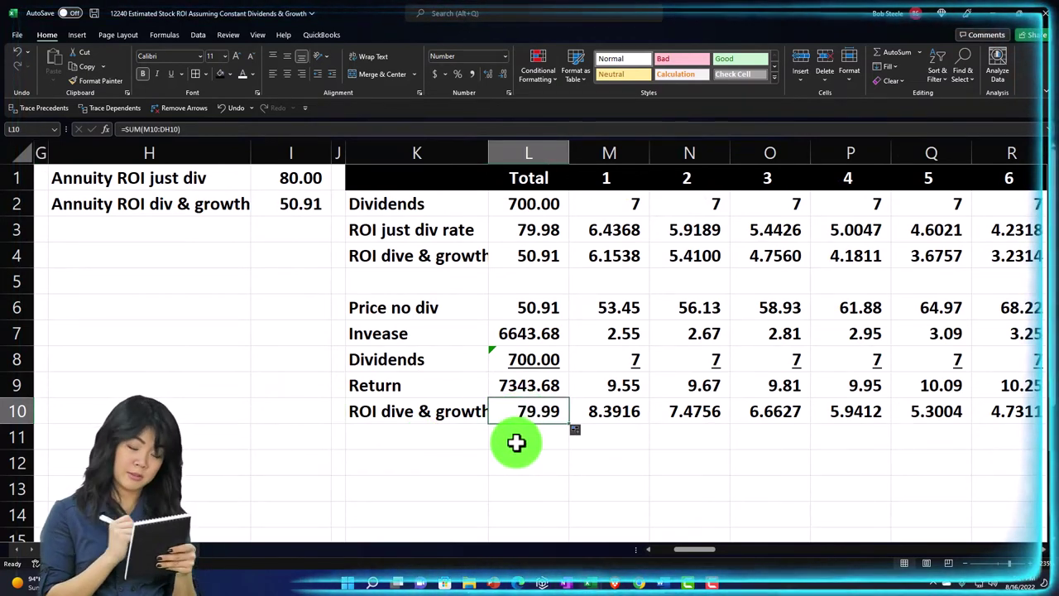
key(Left)
key(Left)
key(Left)
key(Left)
key(Left)
key(Left)
key(Left)
key(Left)
key(Left)
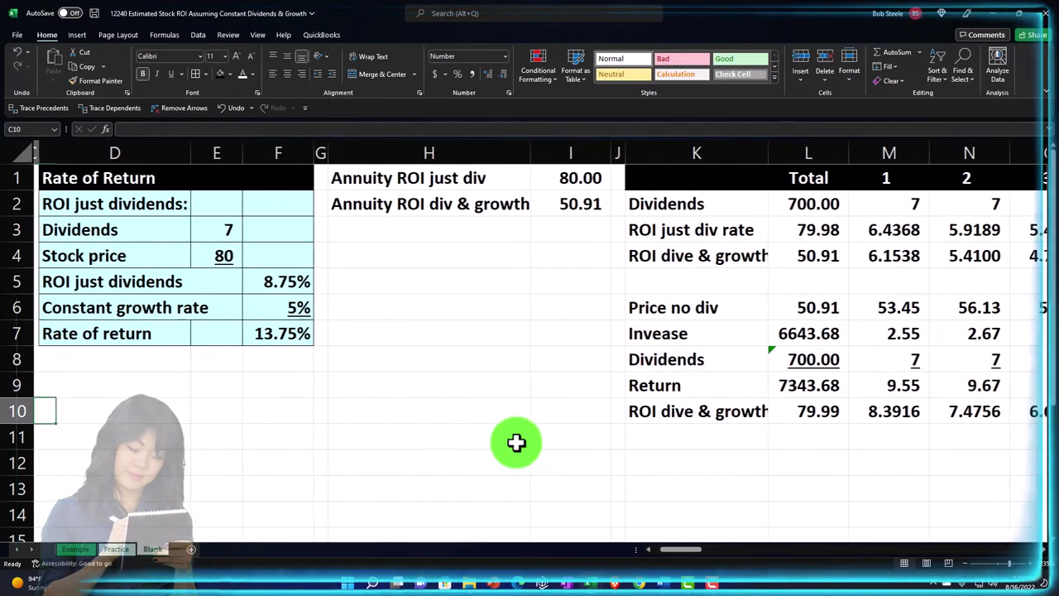
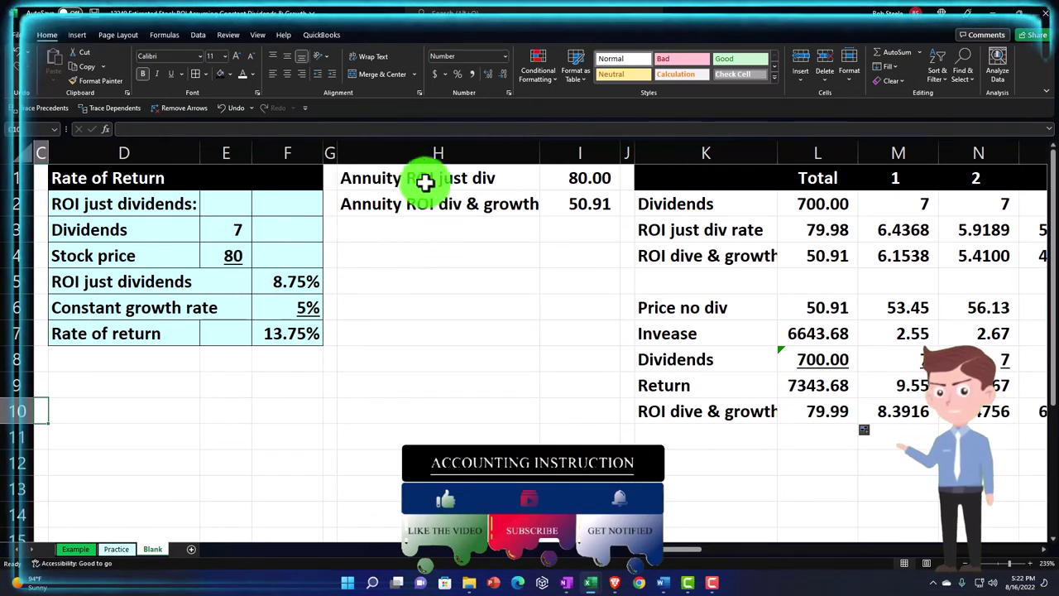
Step: Give the annuity ROI cells H1:I2 a light-blue fill from Recent Colors
drag(425, 180, 568, 203)
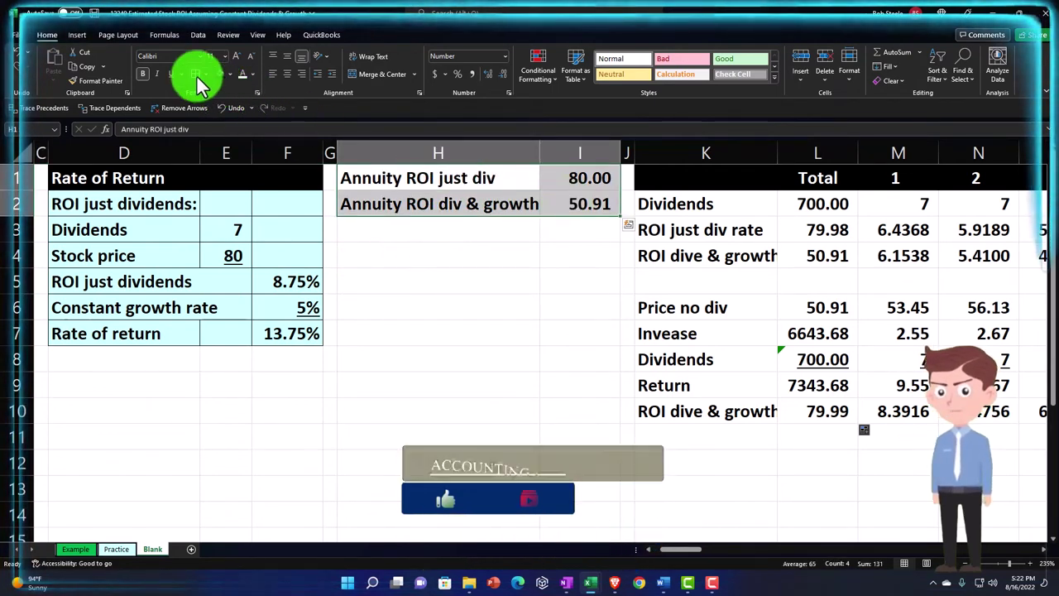
click(230, 73)
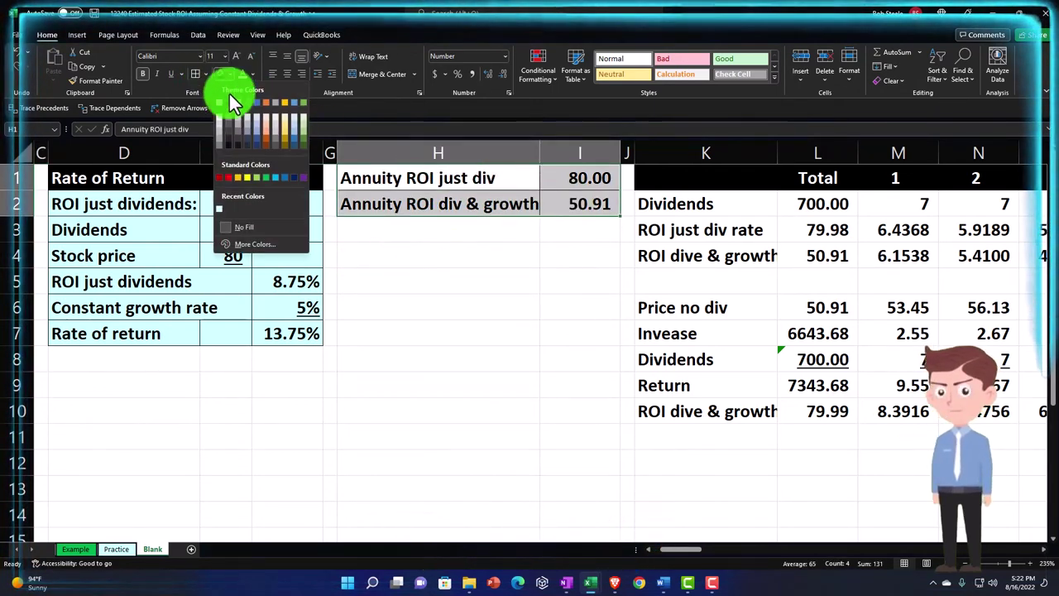
click(221, 209)
click(499, 309)
Step: Repeat the light-blue fill on the yearly table K2:DH10
drag(675, 222, 940, 553)
mouse_move(1047, 252)
mouse_down()
mouse_move(899, 342)
mouse_move(861, 404)
mouse_up()
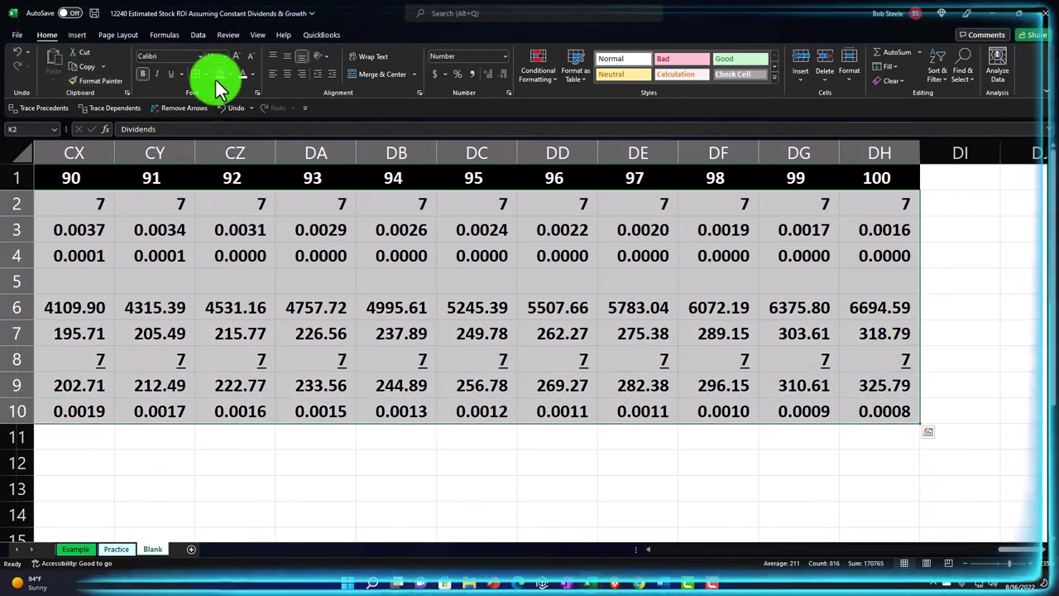
key(ctrl+BackSpace)
click(355, 351)
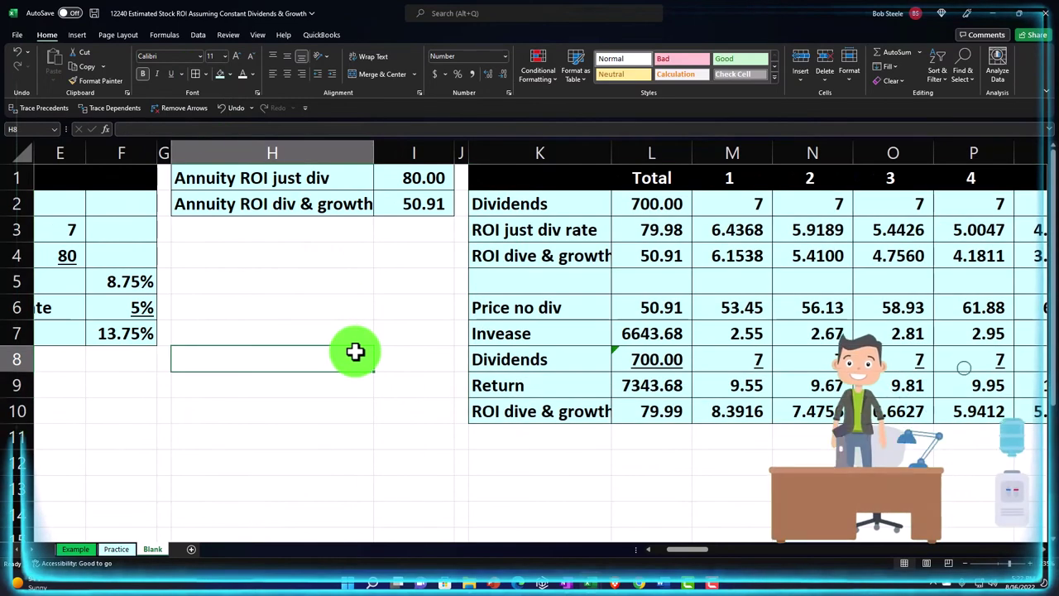
key(Left)
key(Left)
key(Left)
key(Left)
key(Left)
key(Left)
key(Left)
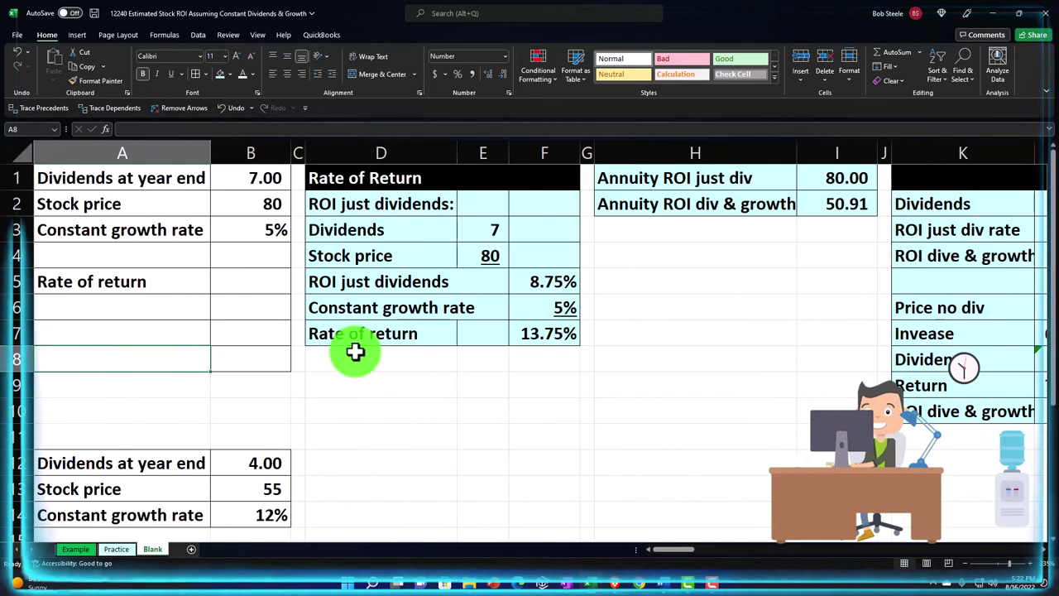
scroll(350, 365, down, 1)
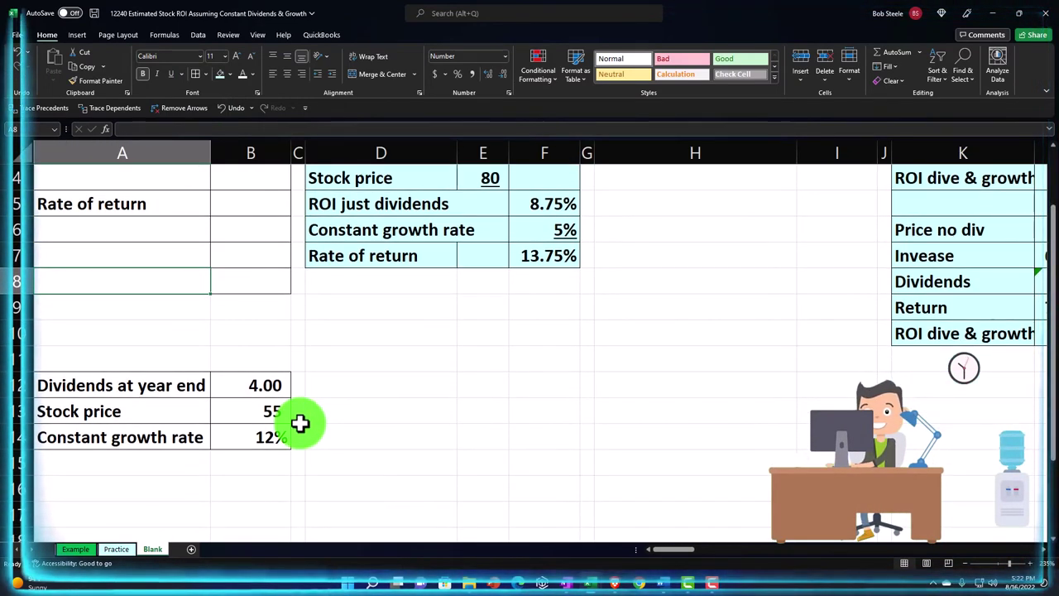
scroll(300, 421, up, 1)
click(256, 182)
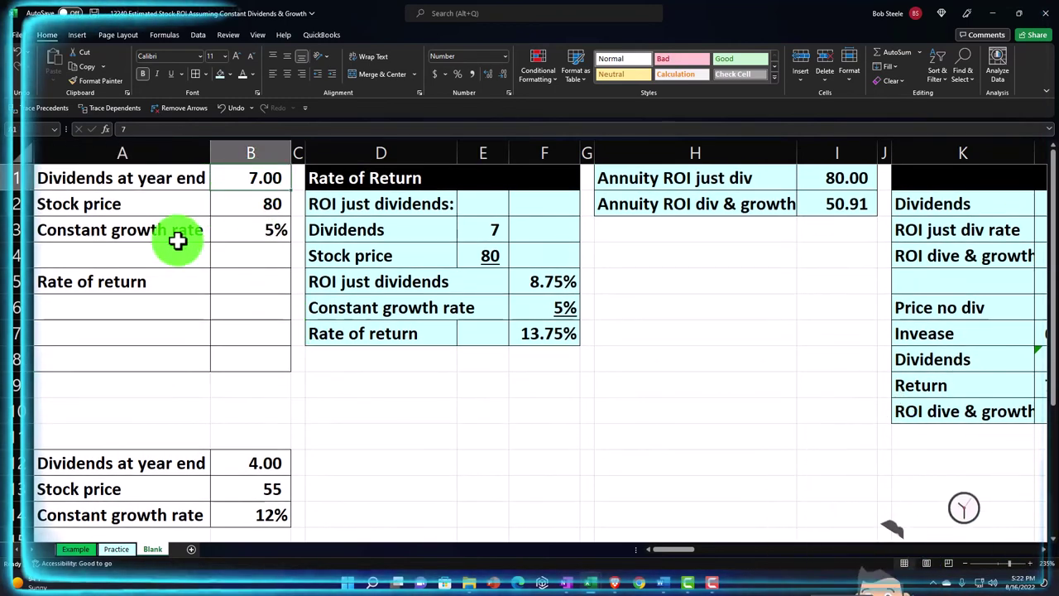
text(4)
text(5)
key(Return)
text(12)
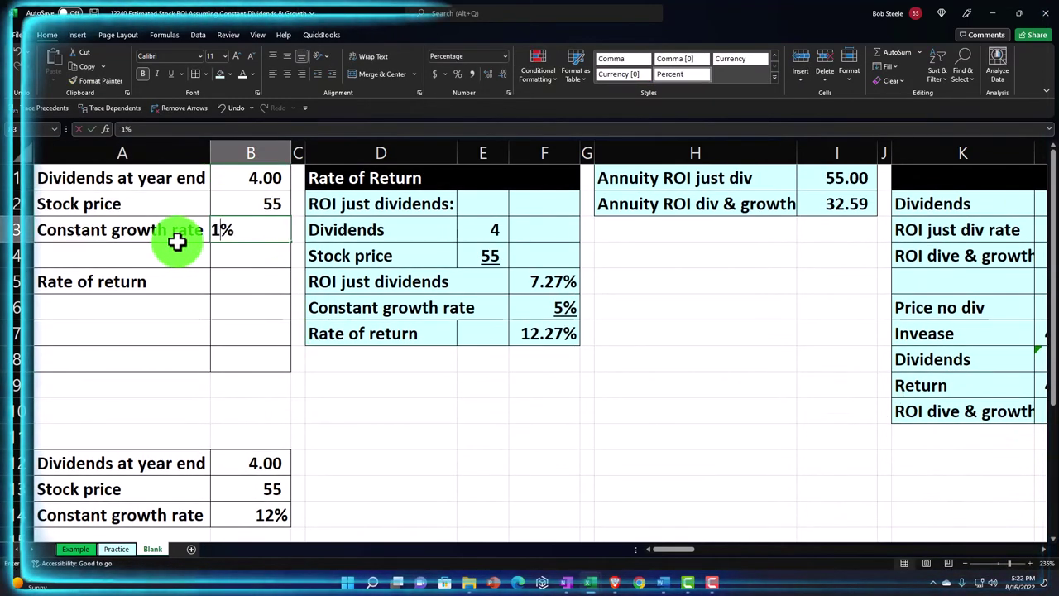
key(Return)
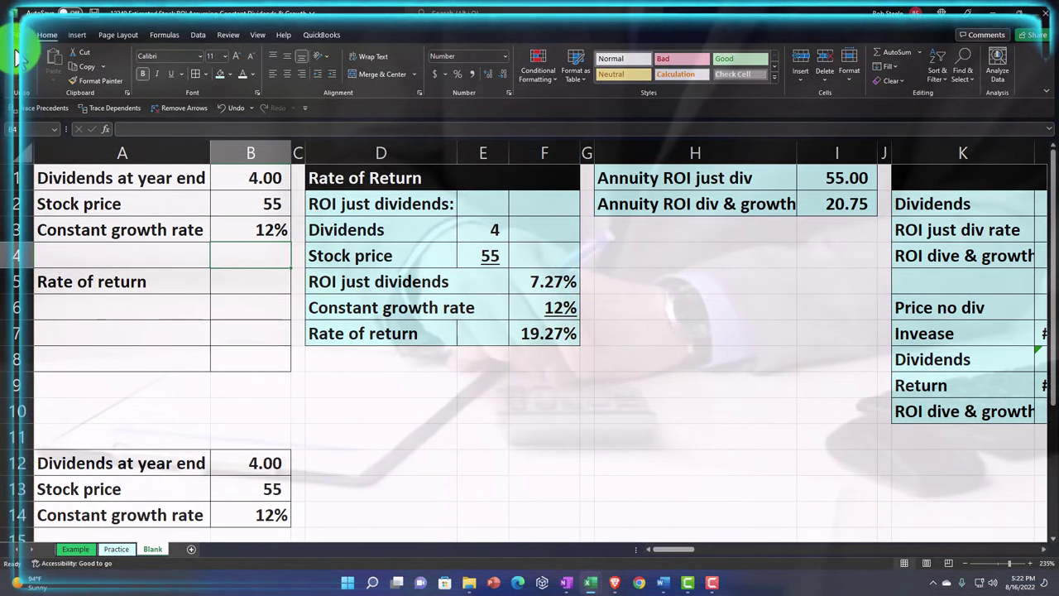
key(ctrl+z)
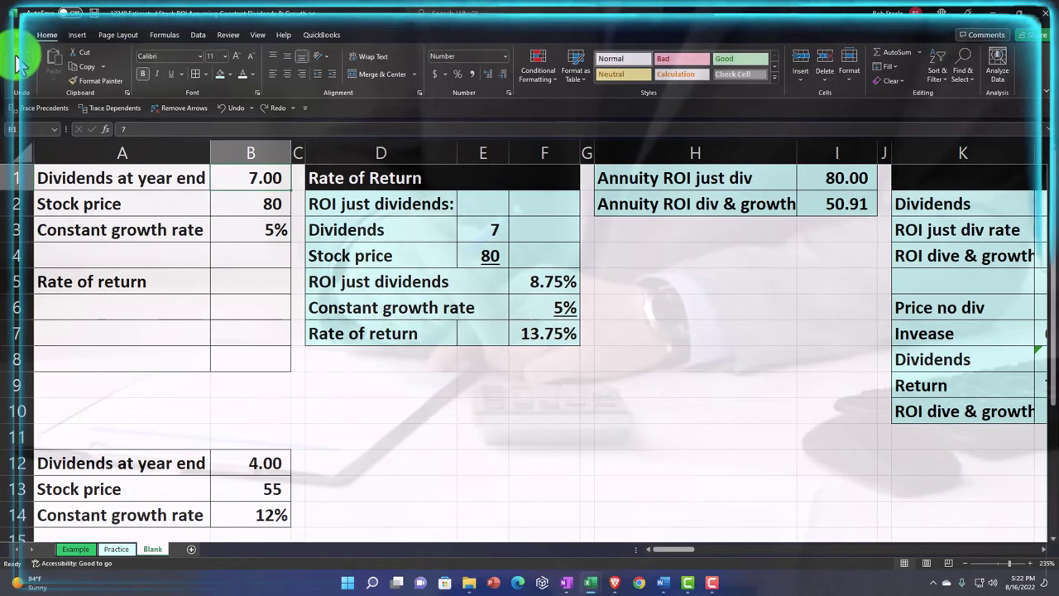
Step: Select the rate-of-return block from D1 through the end of the yearly table
scroll(248, 439, down, 1)
drag(158, 386, 239, 429)
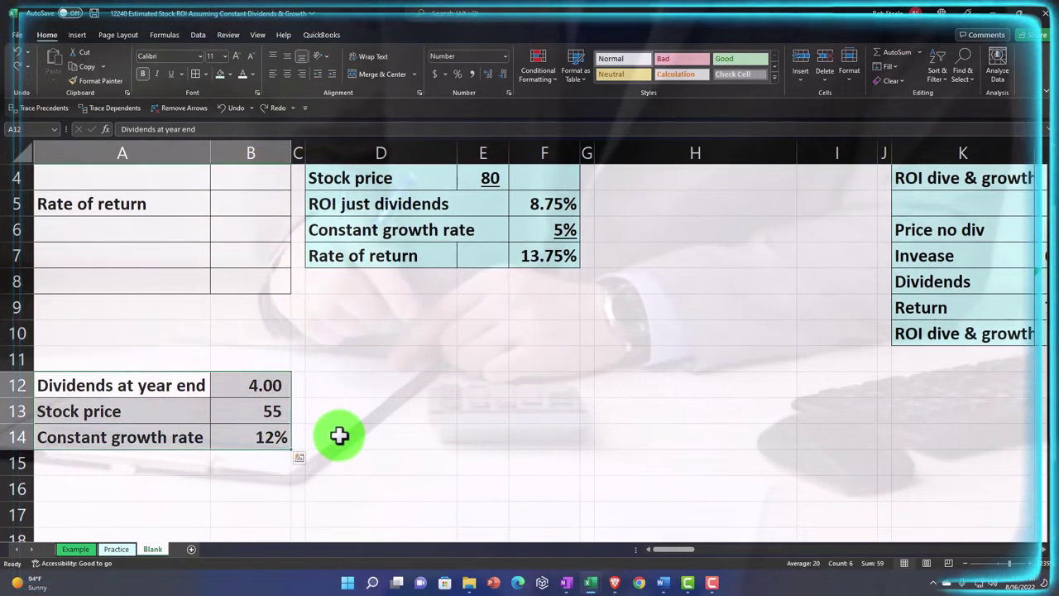
drag(145, 380, 219, 426)
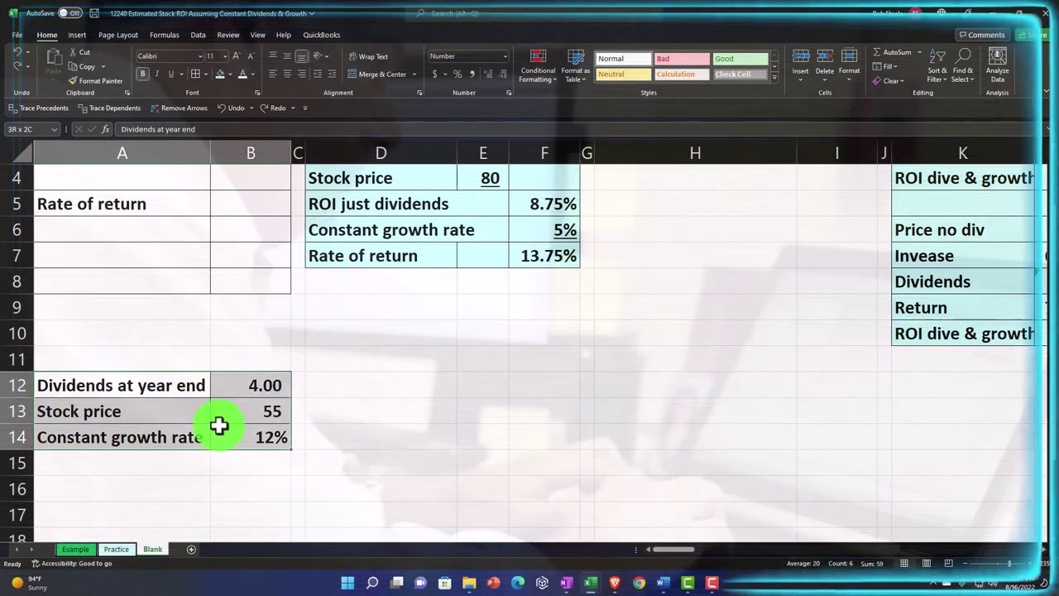
scroll(385, 433, up, 1)
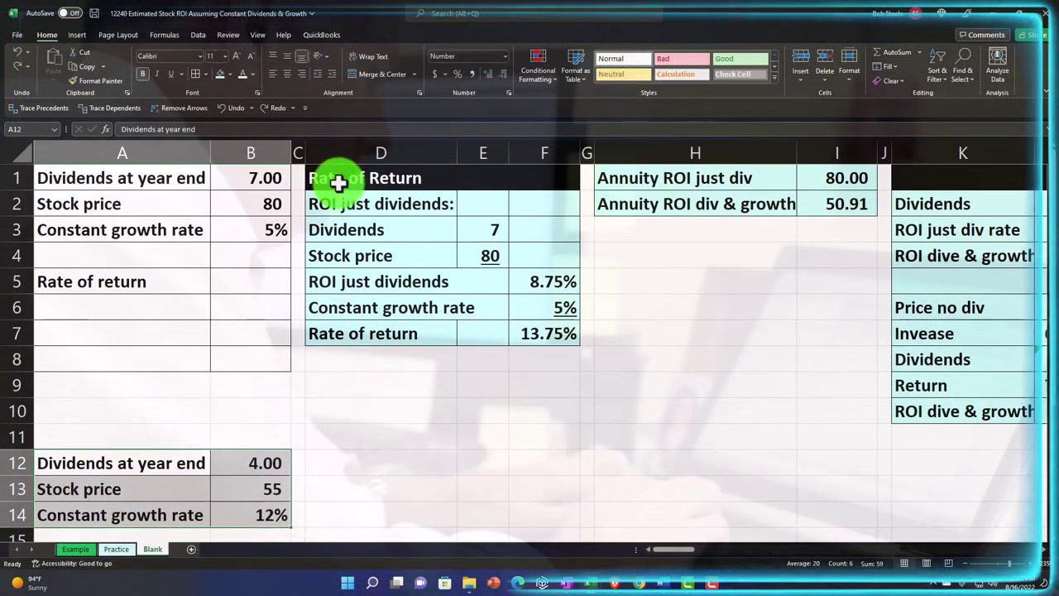
click(338, 181)
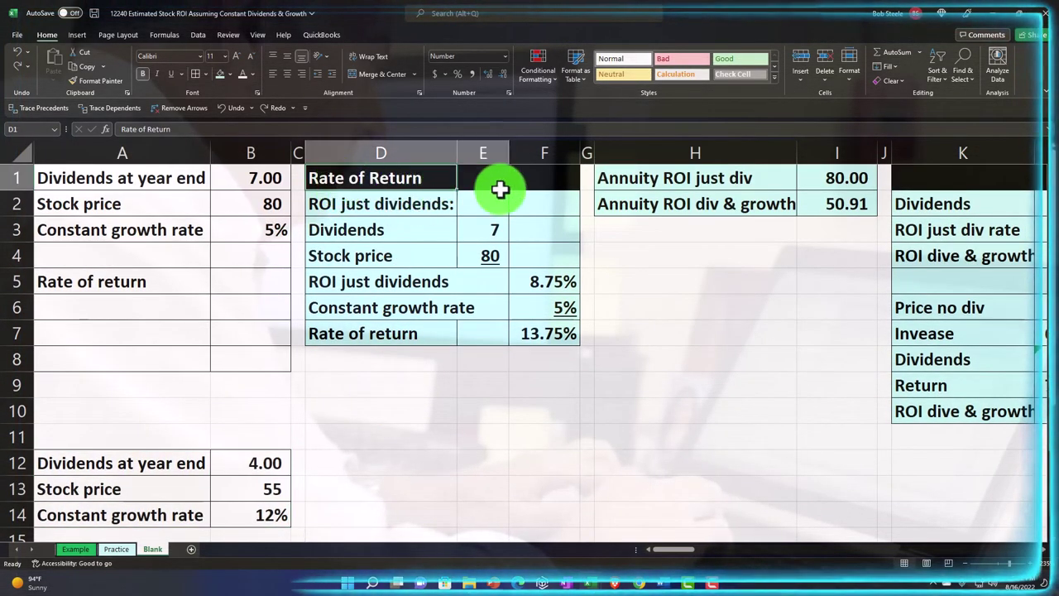
drag(500, 190, 530, 518)
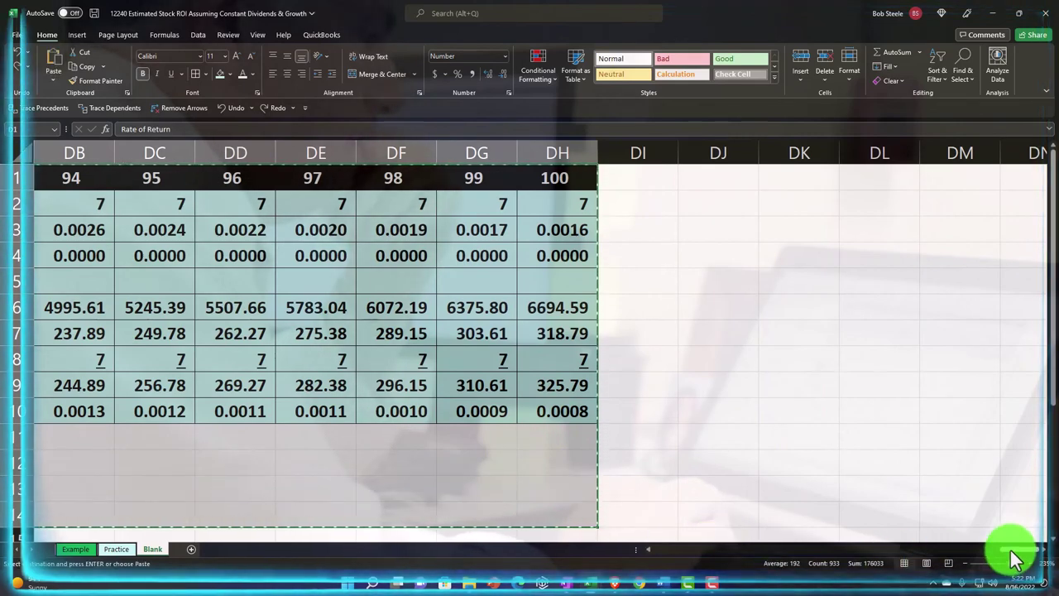
drag(1011, 551, 569, 546)
Step: Paste the copied worksheet block at D12
scroll(525, 497, down, 1)
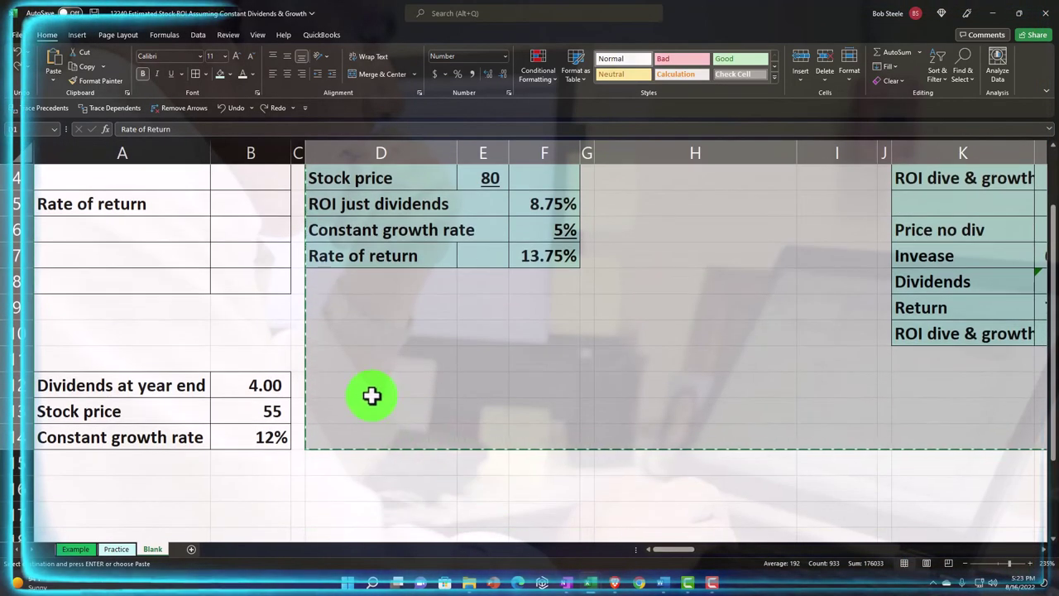
click(364, 394)
scroll(356, 331, up, 1)
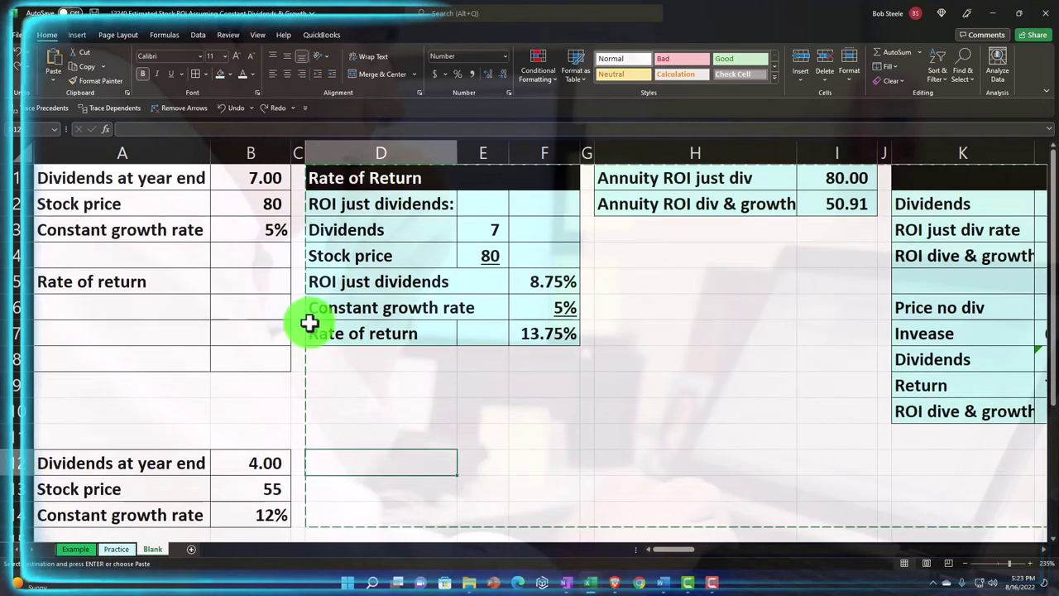
scroll(303, 449, down, 1)
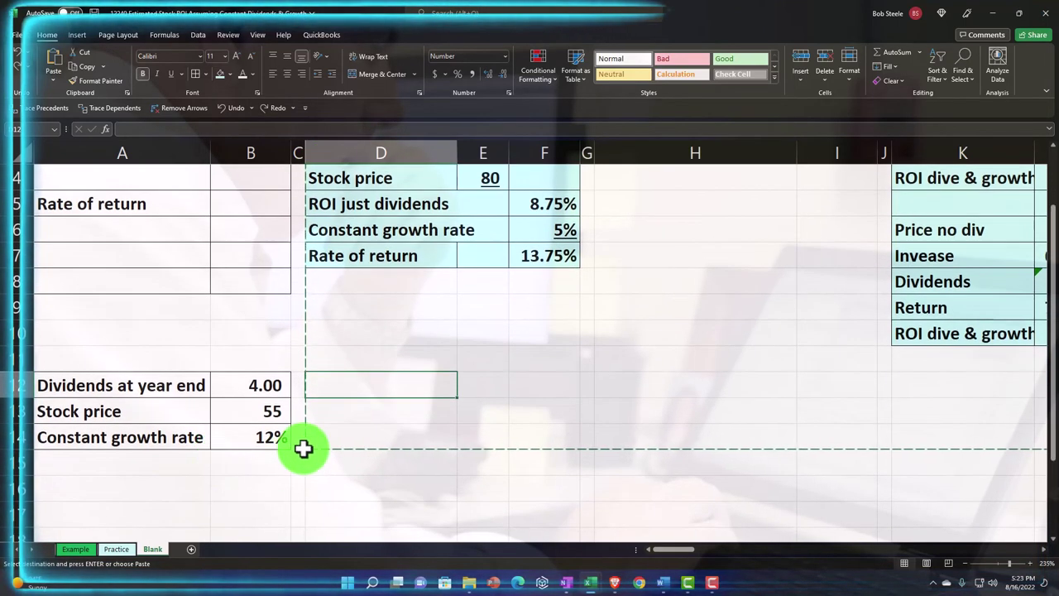
scroll(308, 442, up, 1)
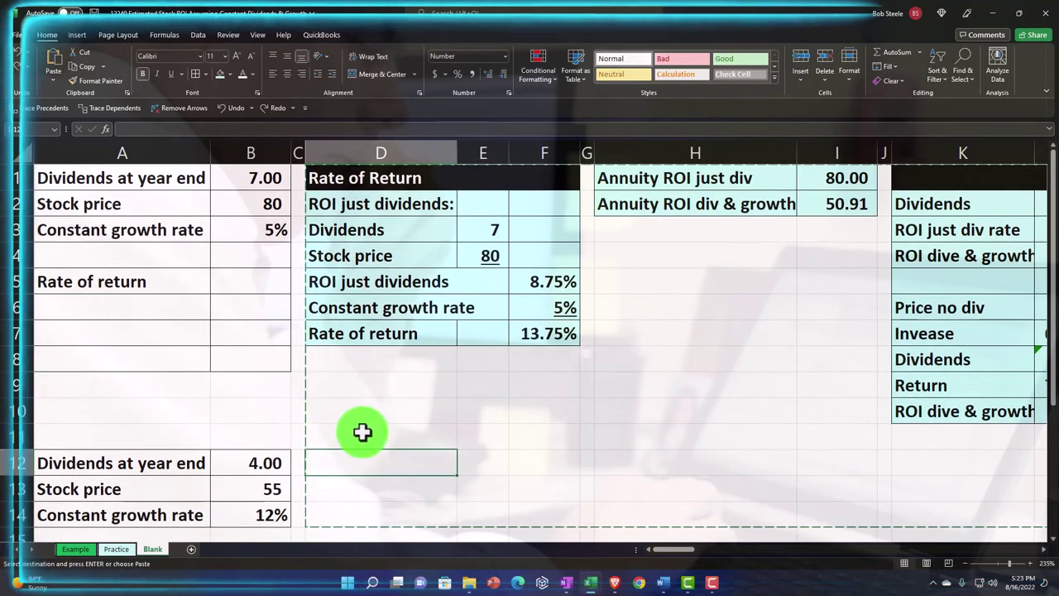
scroll(363, 431, down, 1)
key(ctrl+v)
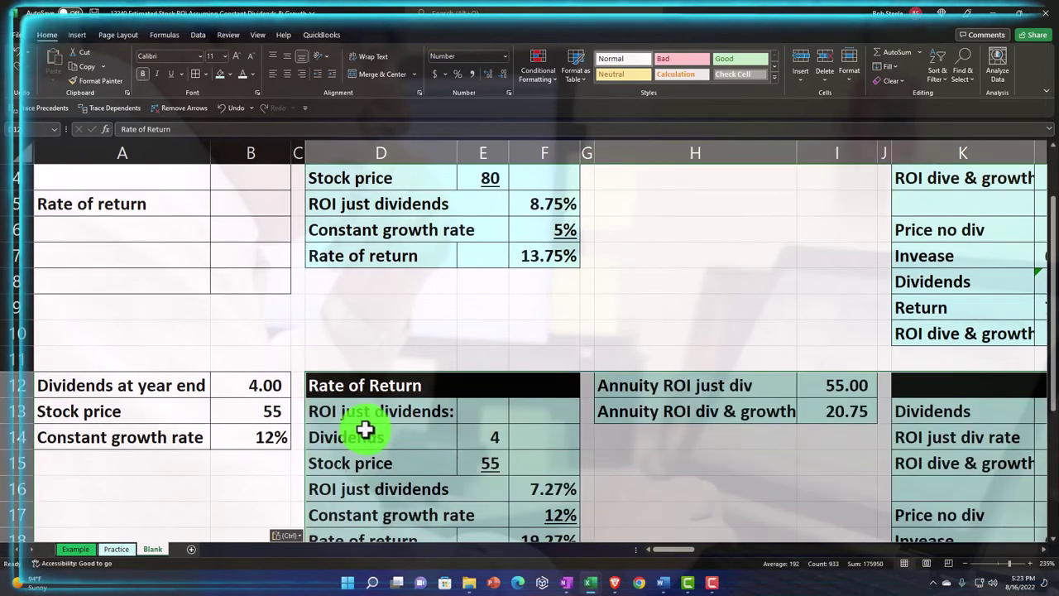
Step: Check the copy's dividend input B12, growth rate B14 and rate of return formula
click(246, 386)
scroll(253, 413, down, 1)
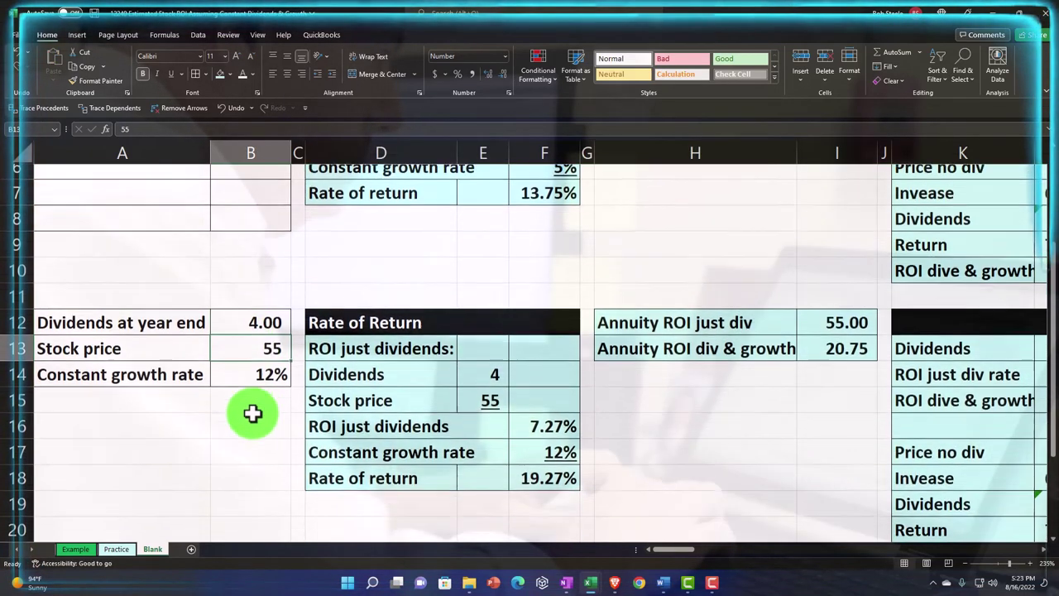
click(253, 359)
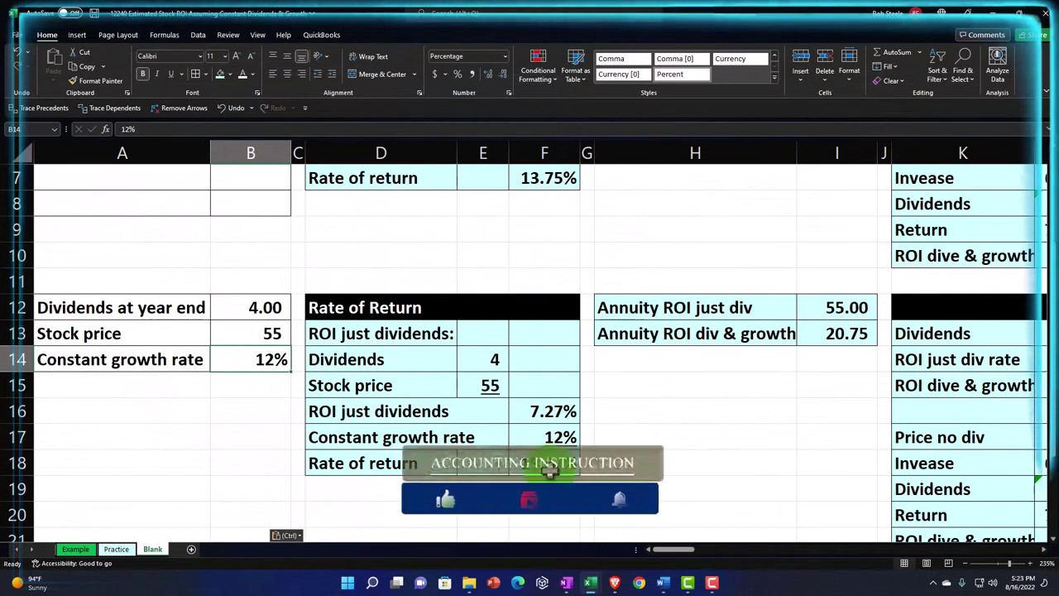
click(544, 462)
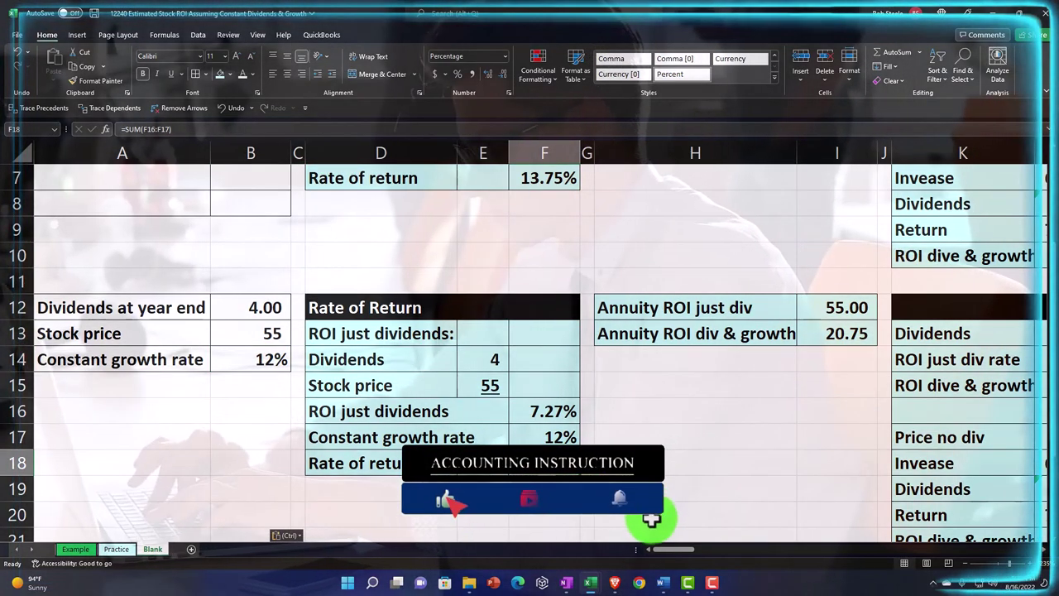
Step: Inspect the copy's annuity ROI formulas in I12 and the ROI with growth total
double_click(837, 310)
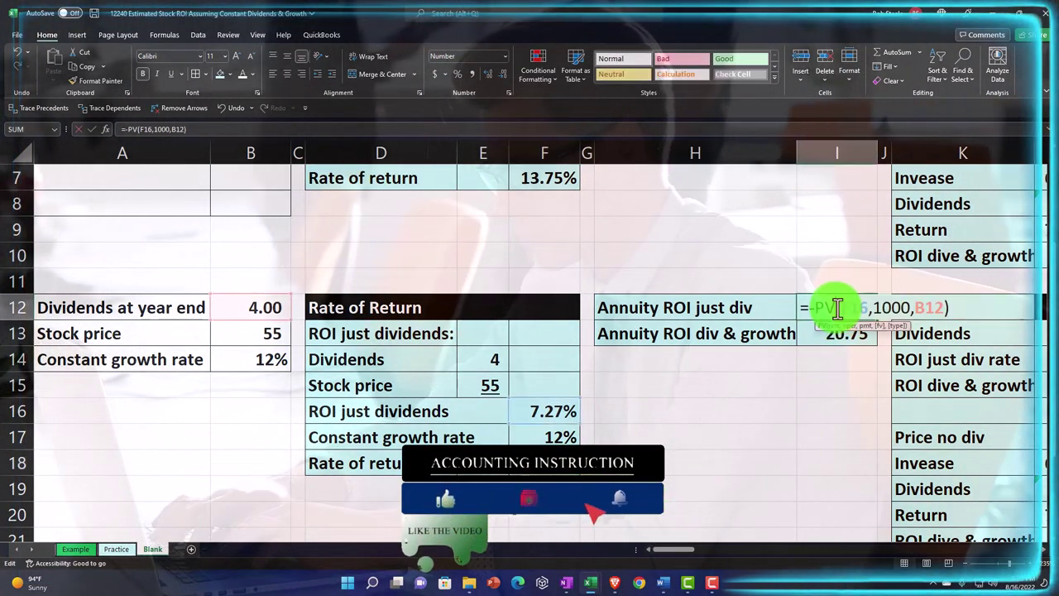
key(Return)
click(836, 310)
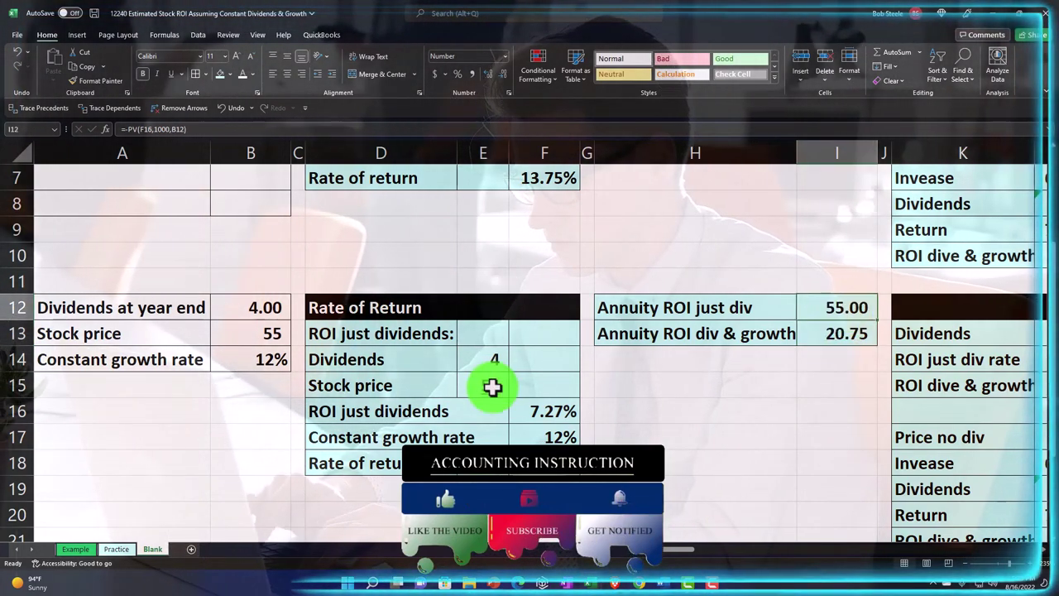
click(816, 343)
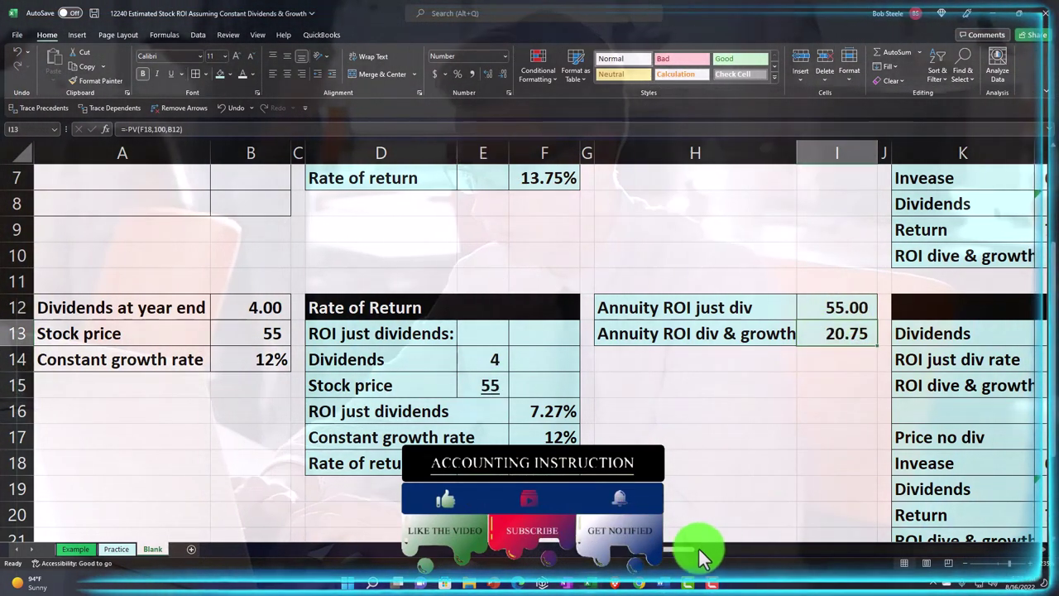
drag(697, 551, 709, 551)
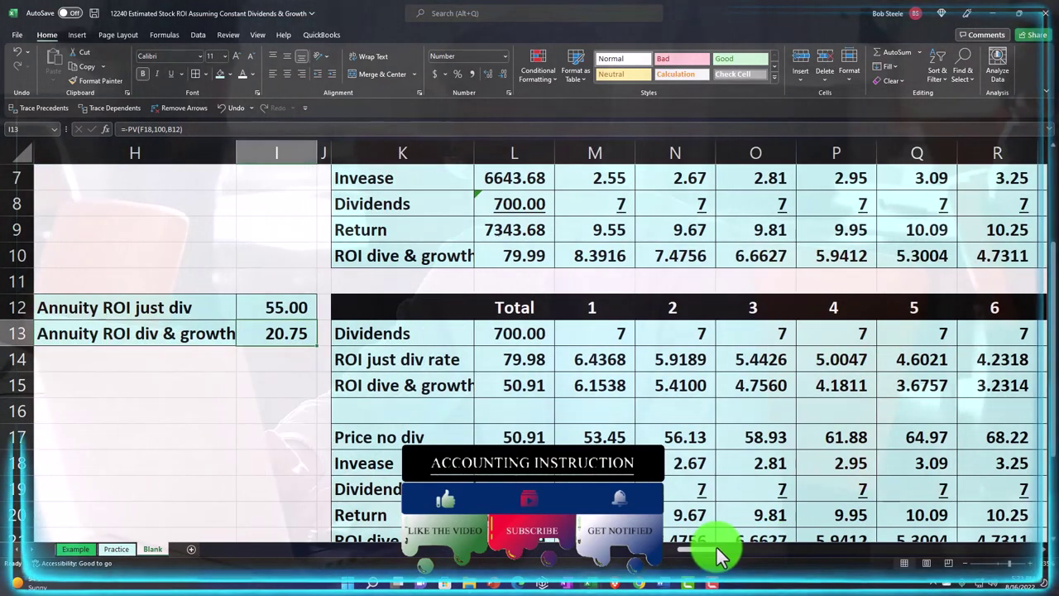
click(516, 385)
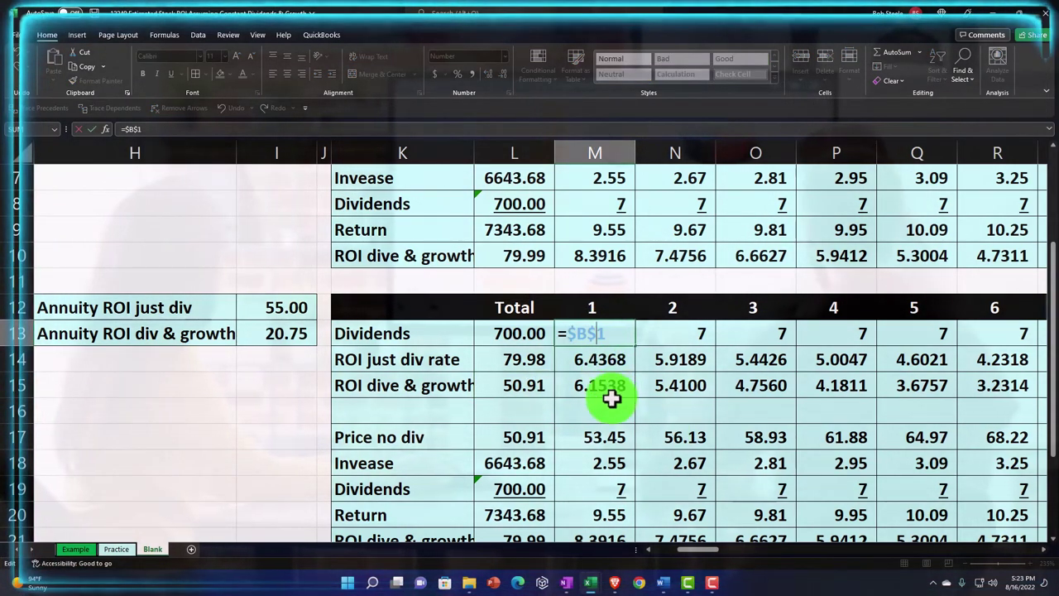
Step: Link the year 1 dividend M13 to the new 4.00 dividend in B12
key(Return)
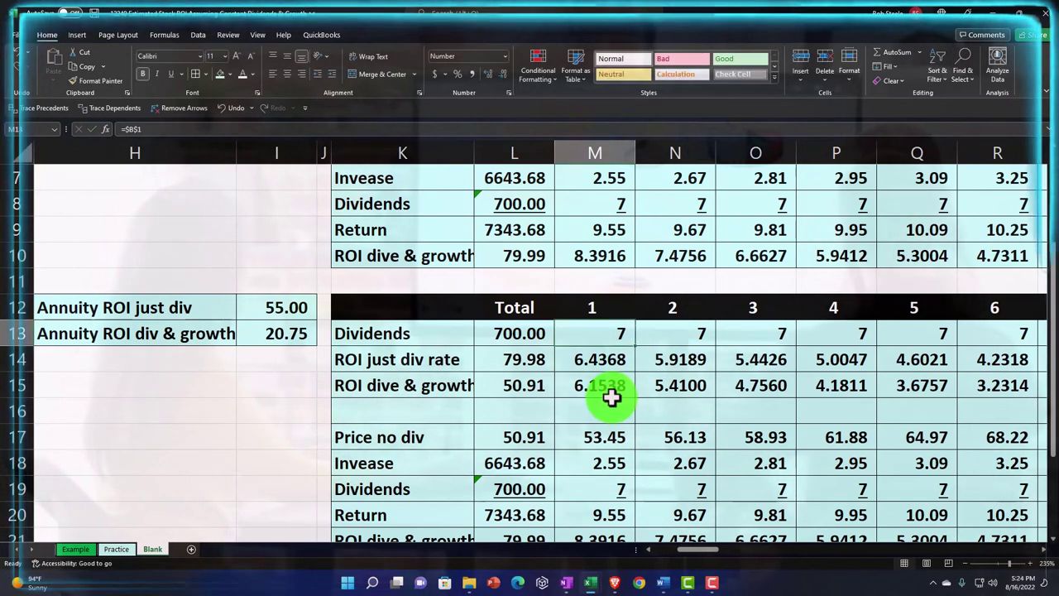
text(=)
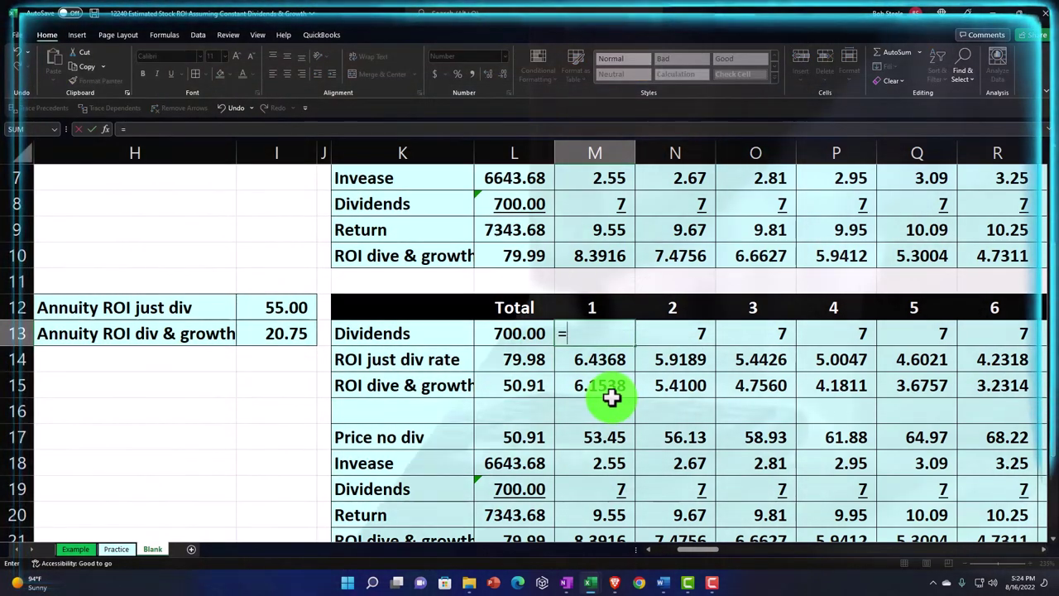
key(Left)
key(Home)
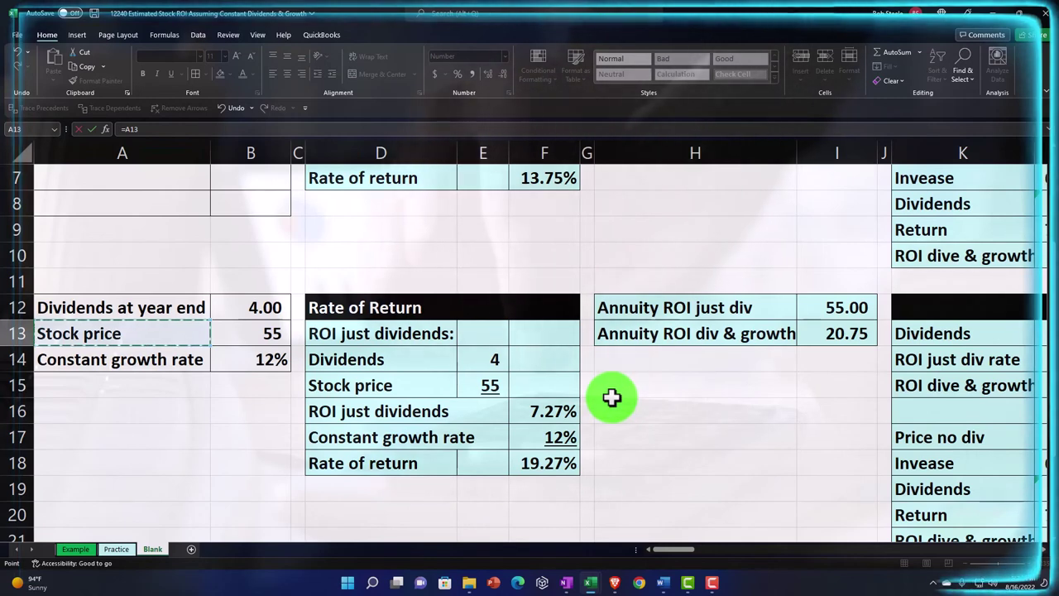
key(Escape)
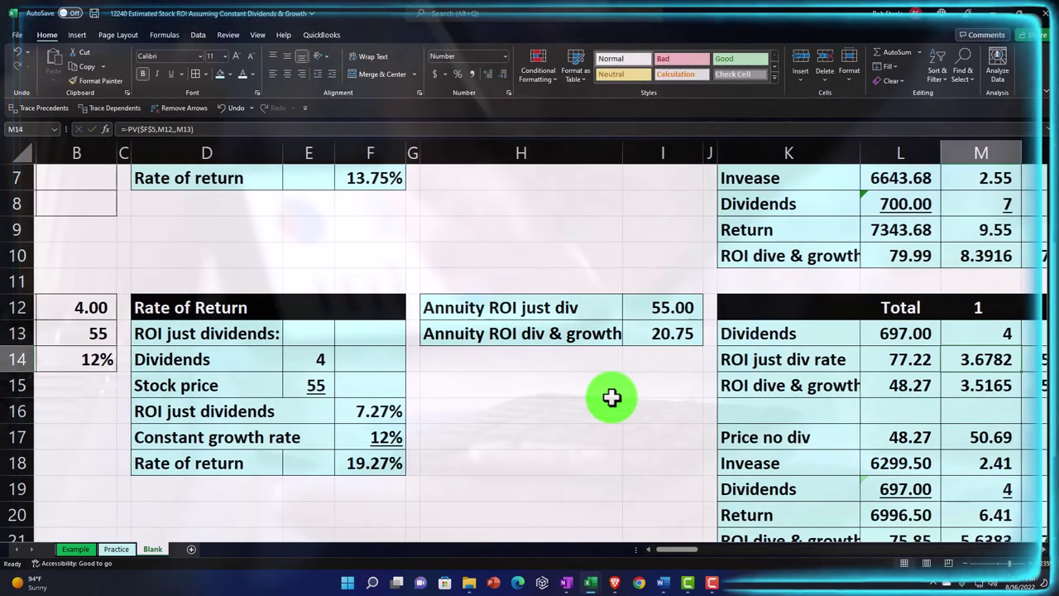
Step: Enter =M13 in N13 and fill it across row 13 through year 100
key(Right)
key(Up)
key(Up)
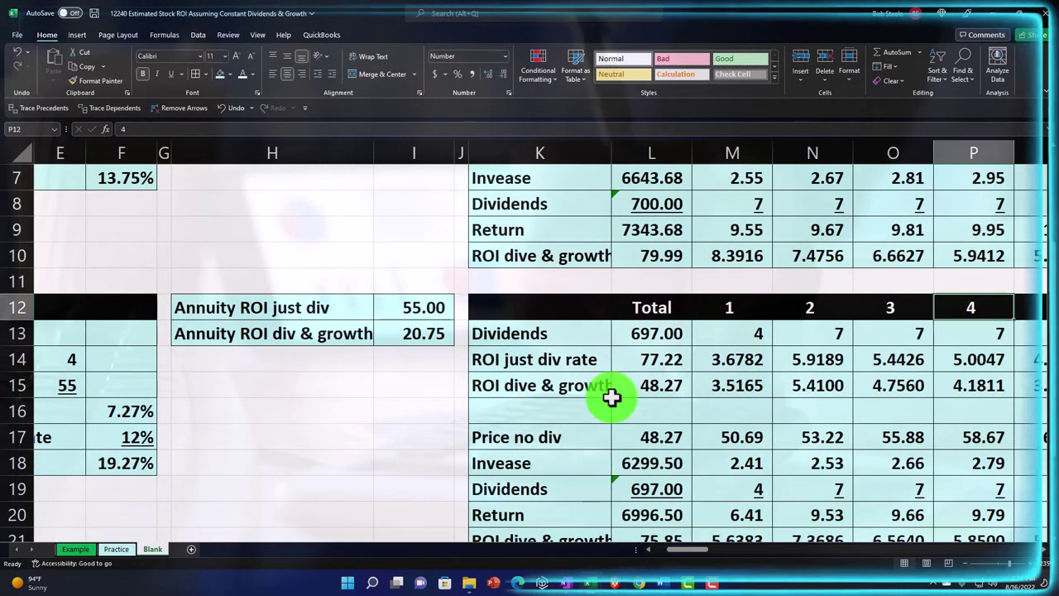
key(Right)
key(Left)
key(Down)
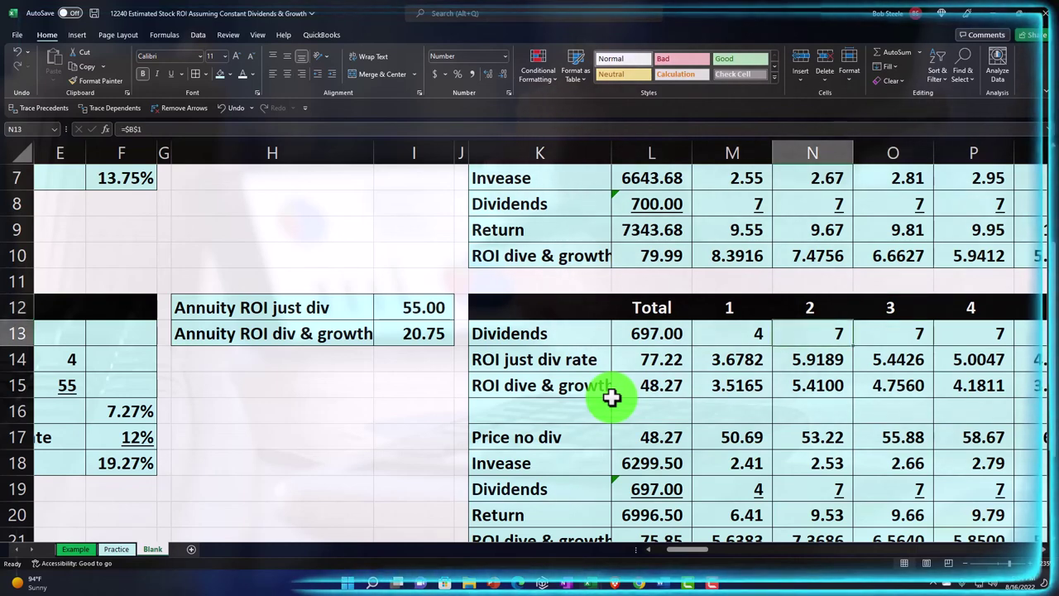
text(=)
key(Left)
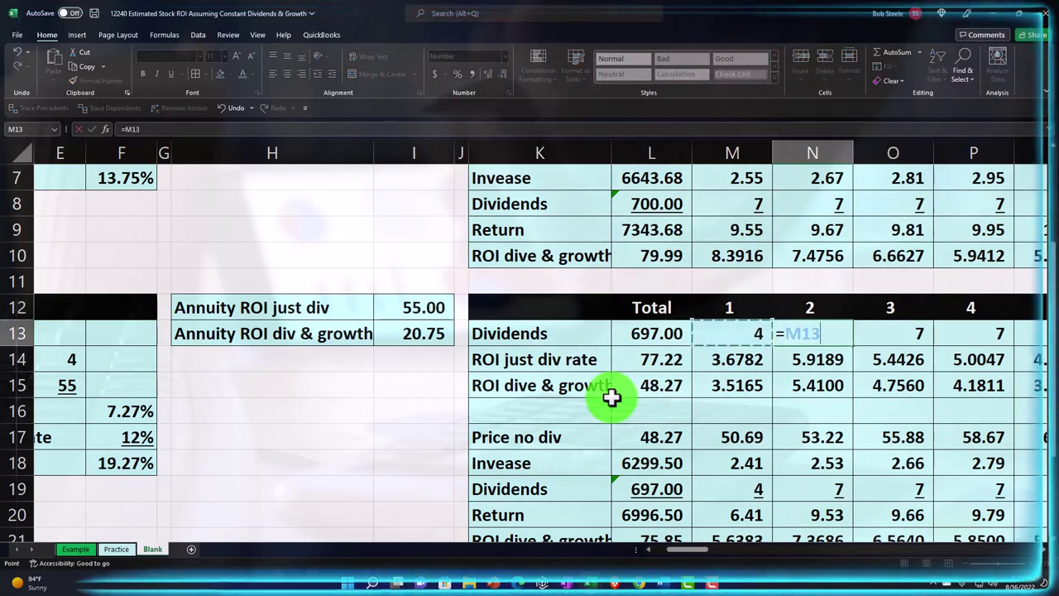
key(Return)
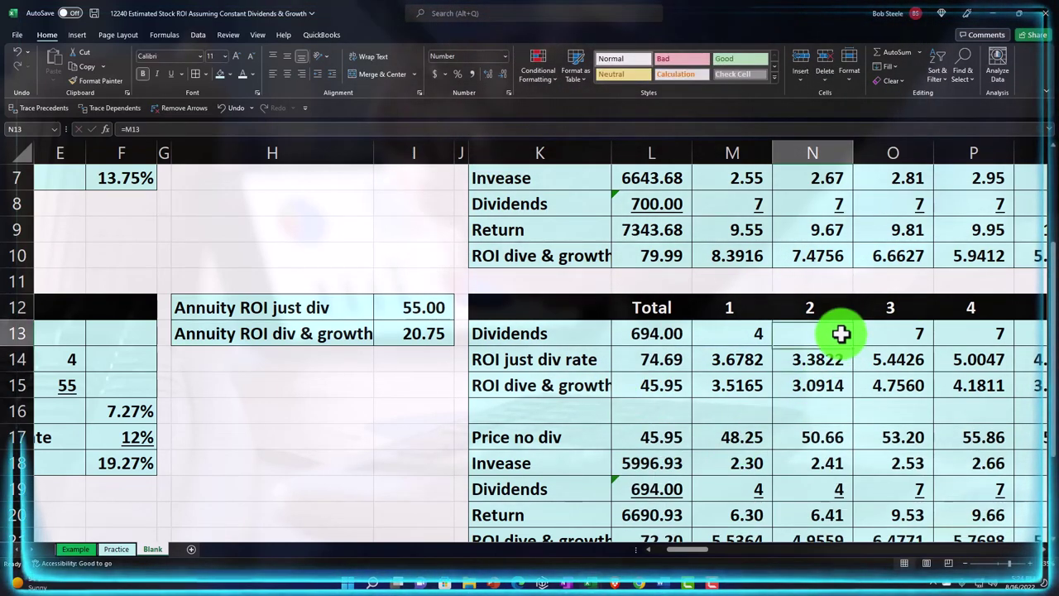
click(842, 337)
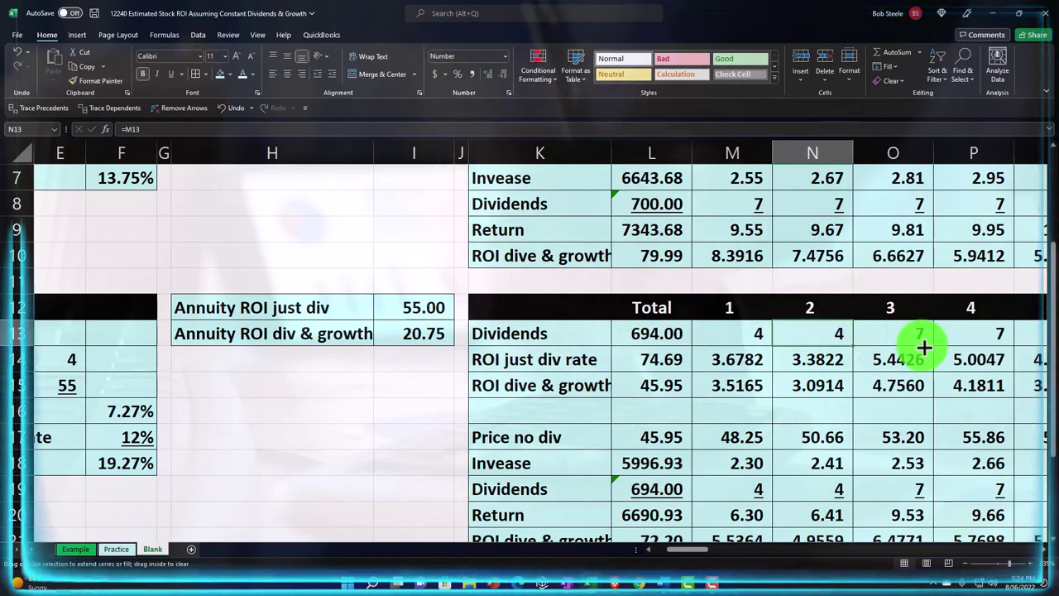
mouse_move(924, 348)
mouse_down()
mouse_move(1050, 341)
mouse_move(915, 342)
mouse_up()
key(ctrl+Left)
key(ctrl+Left)
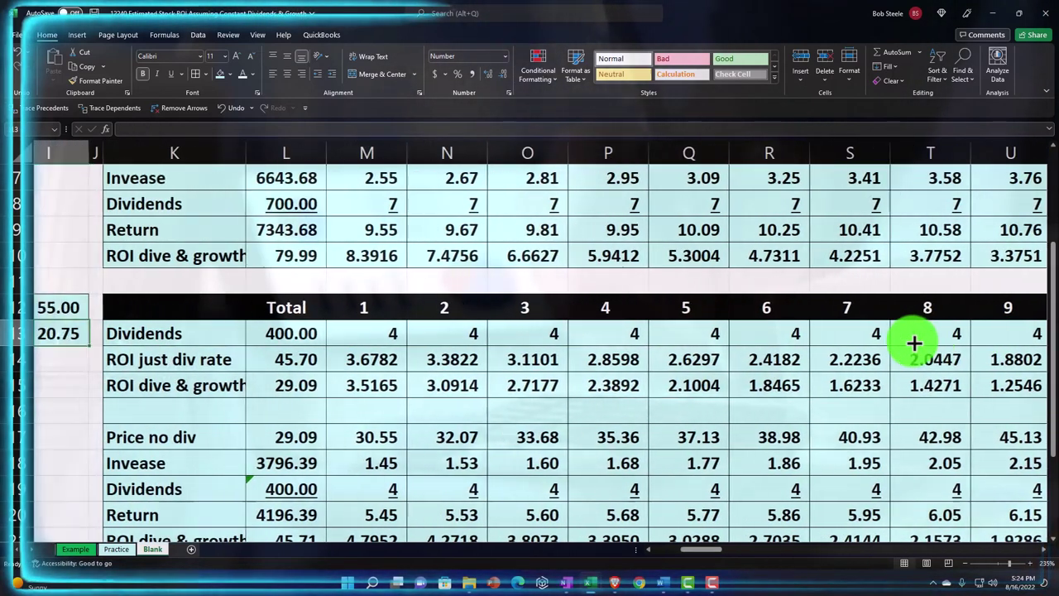
Step: Enter =-PV($F$16,M12,,M13) in M14 and fill it across row 14 to DH14
key(Left)
key(Left)
key(Left)
key(Left)
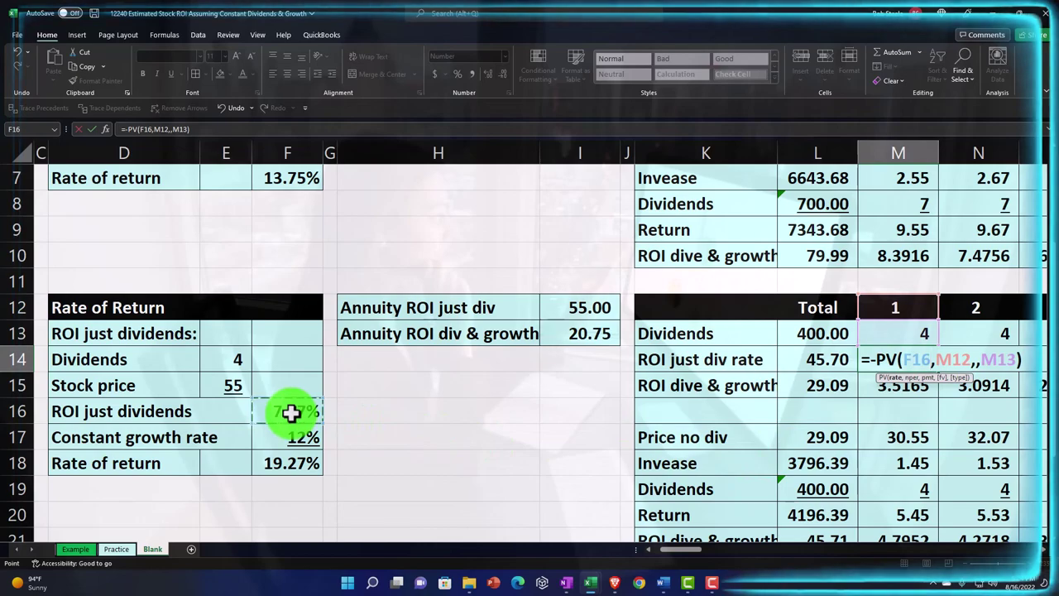
key(Return)
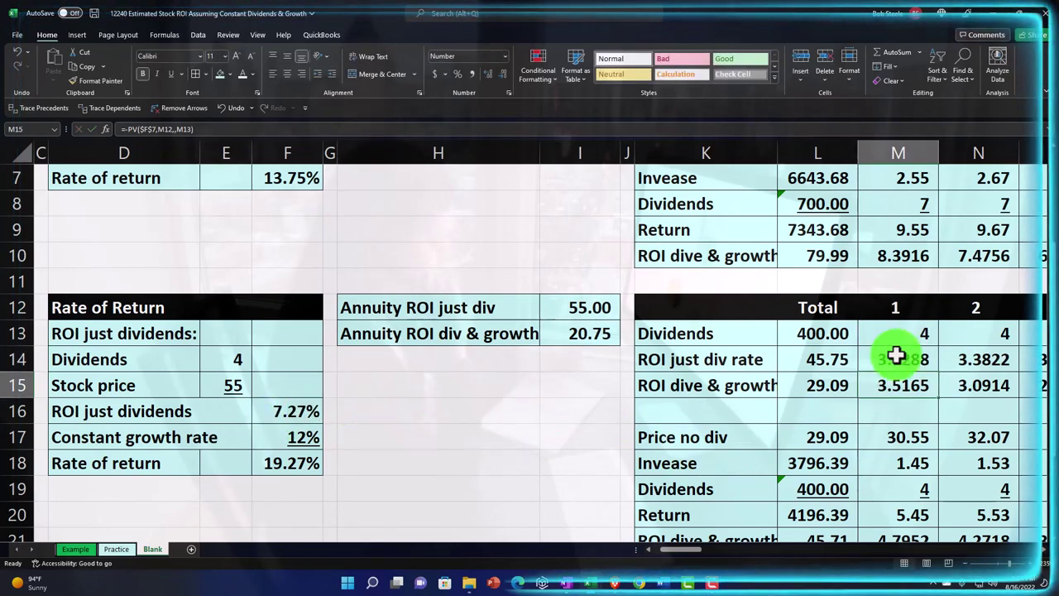
drag(940, 374, 914, 364)
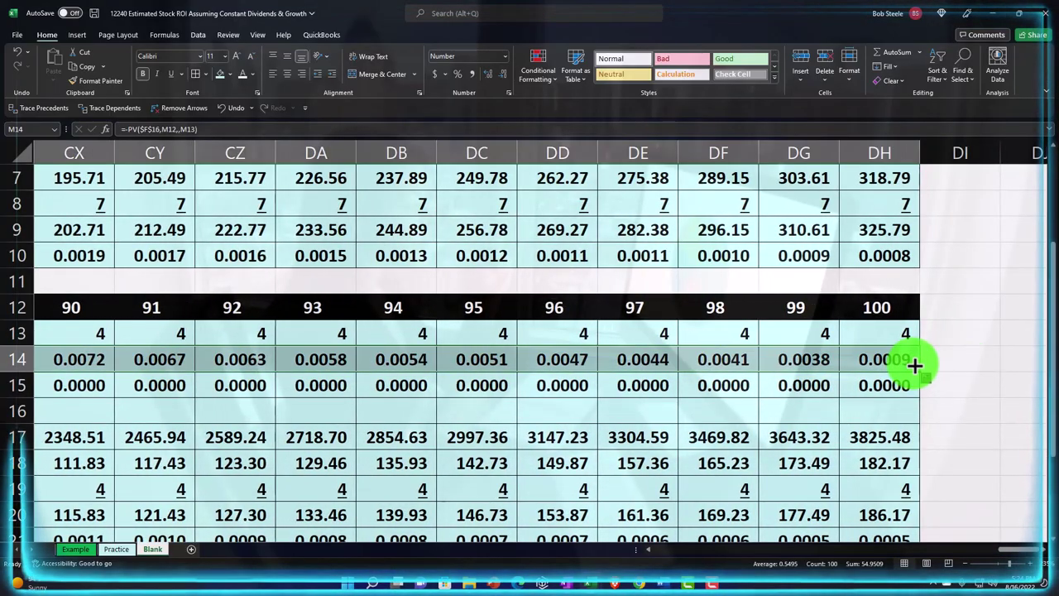
key(ctrl+Left)
key(ctrl+Left)
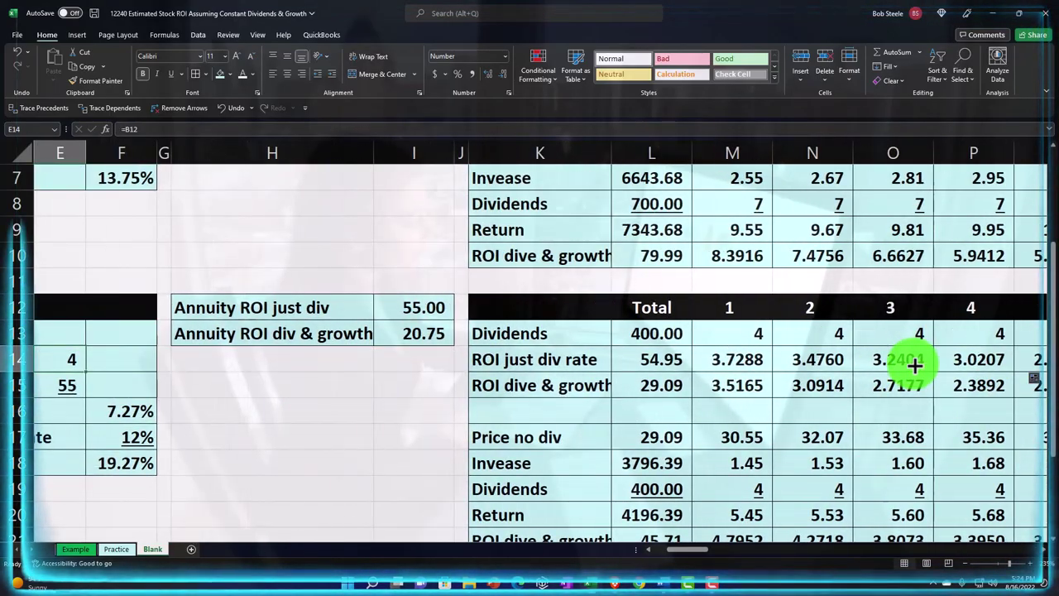
Step: Change M15's rate reference from $F$7 to the absolute 19.27% rate $F$18
key(ctrl+Left)
double_click(805, 384)
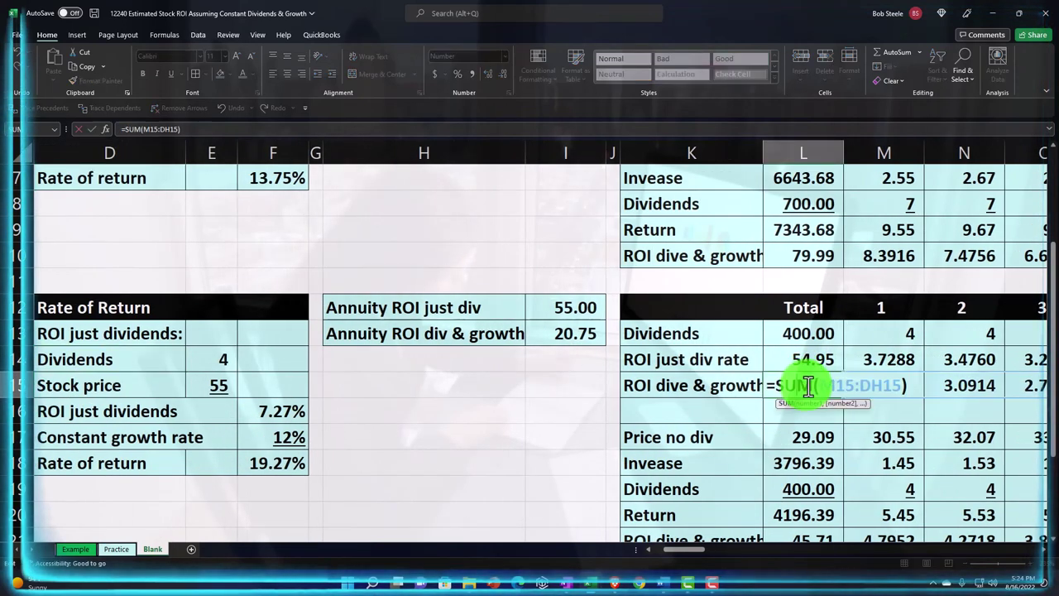
key(Escape)
click(894, 384)
double_click(893, 384)
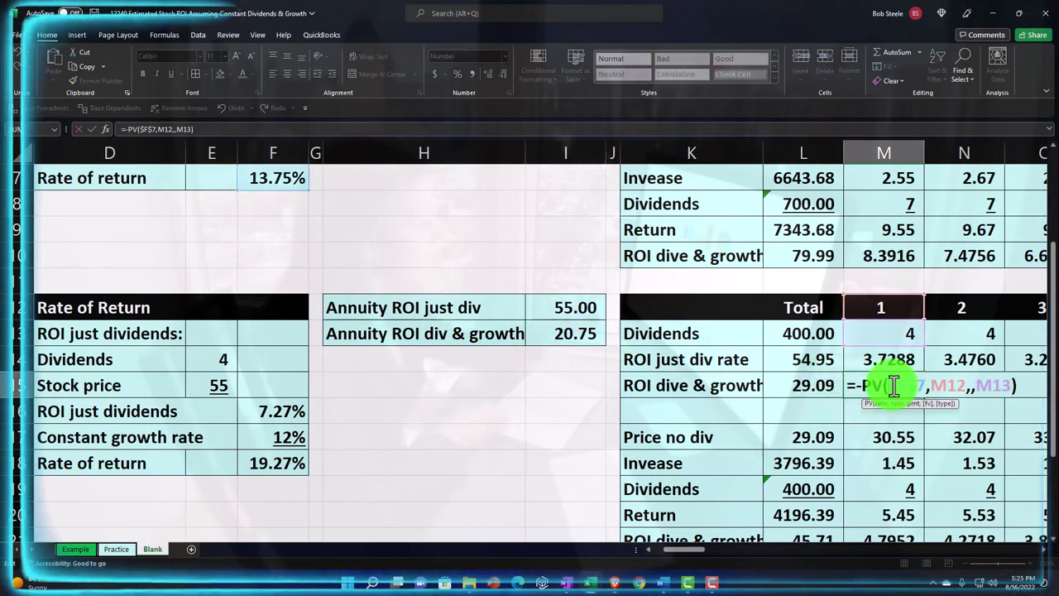
scroll(686, 406, up, 2)
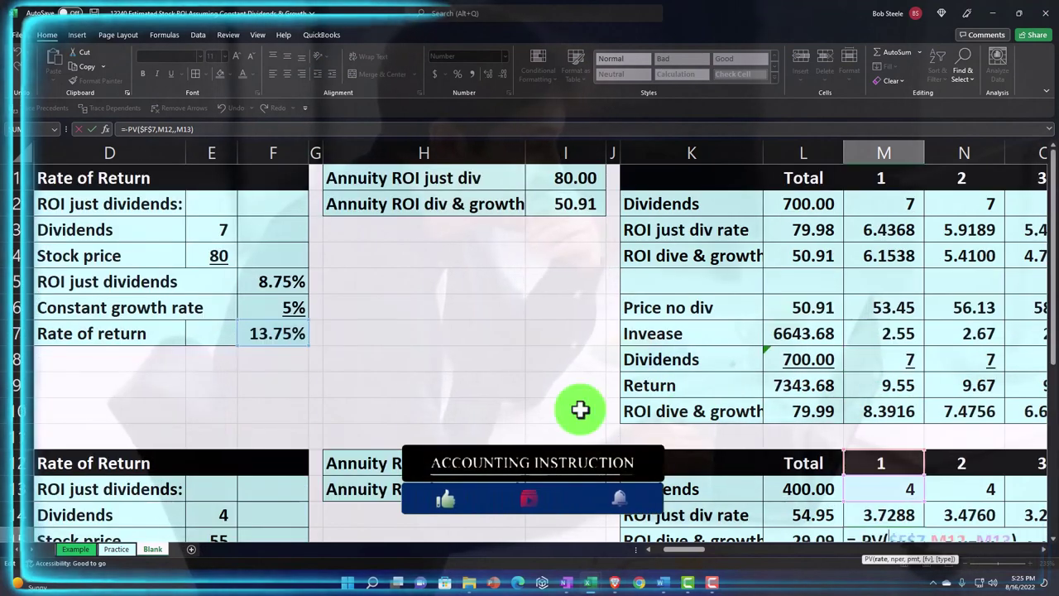
scroll(511, 406, down, 2)
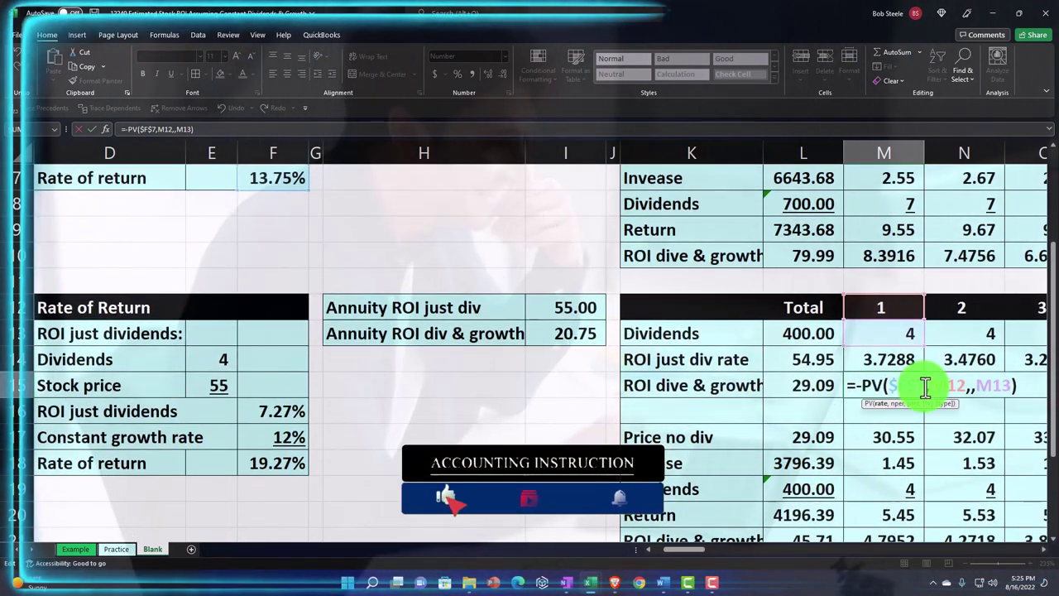
key(Delete)
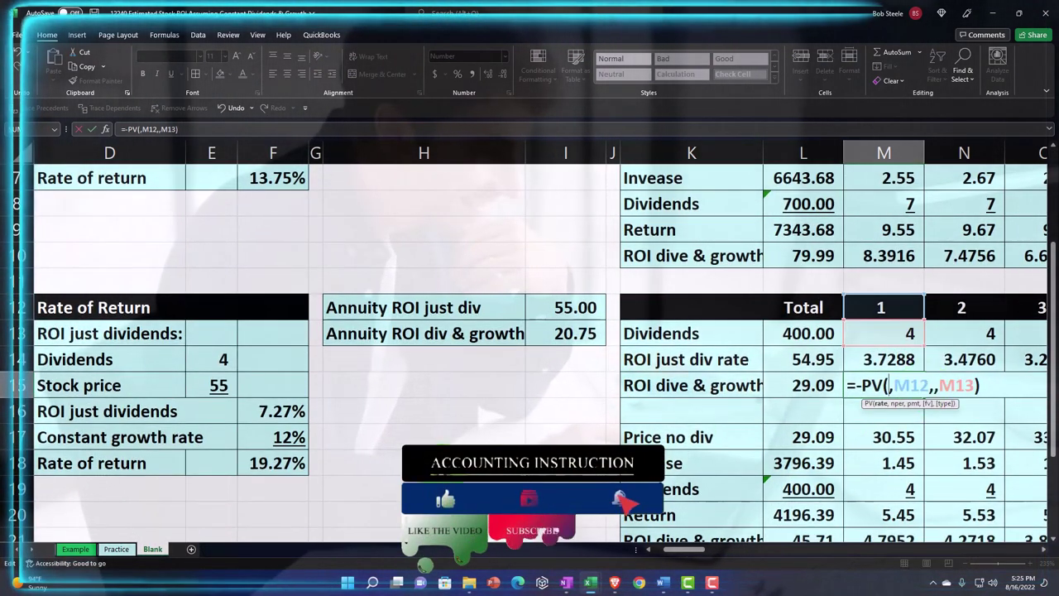
click(284, 463)
key(F4)
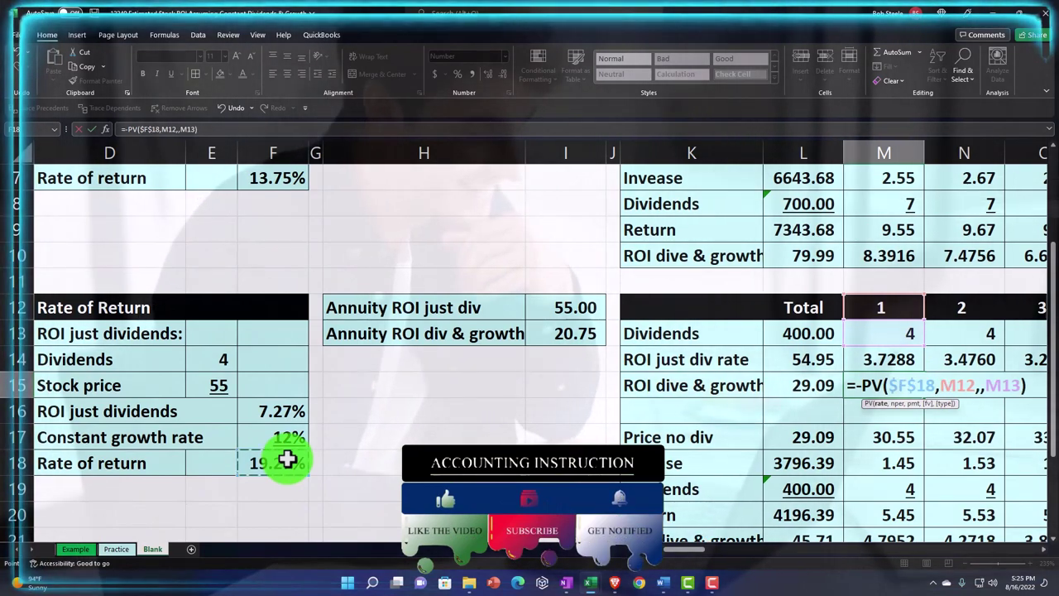
key(Return)
Step: Fill the updated M15 formula across row 15 for all years
click(899, 381)
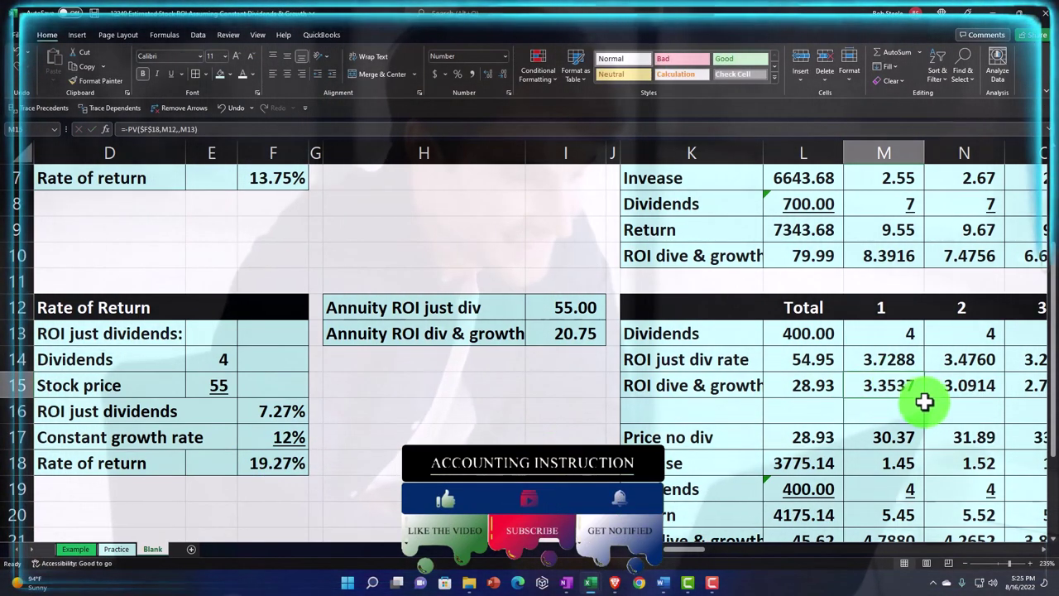
mouse_move(927, 401)
mouse_down()
mouse_move(1040, 387)
mouse_move(1021, 402)
mouse_move(911, 402)
mouse_up()
drag(1018, 551, 717, 539)
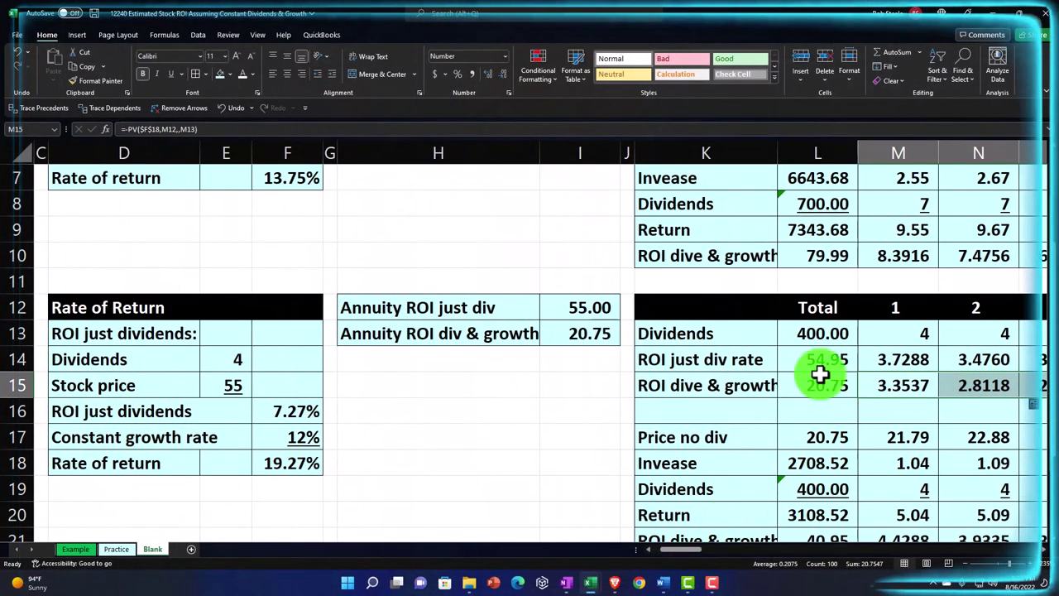